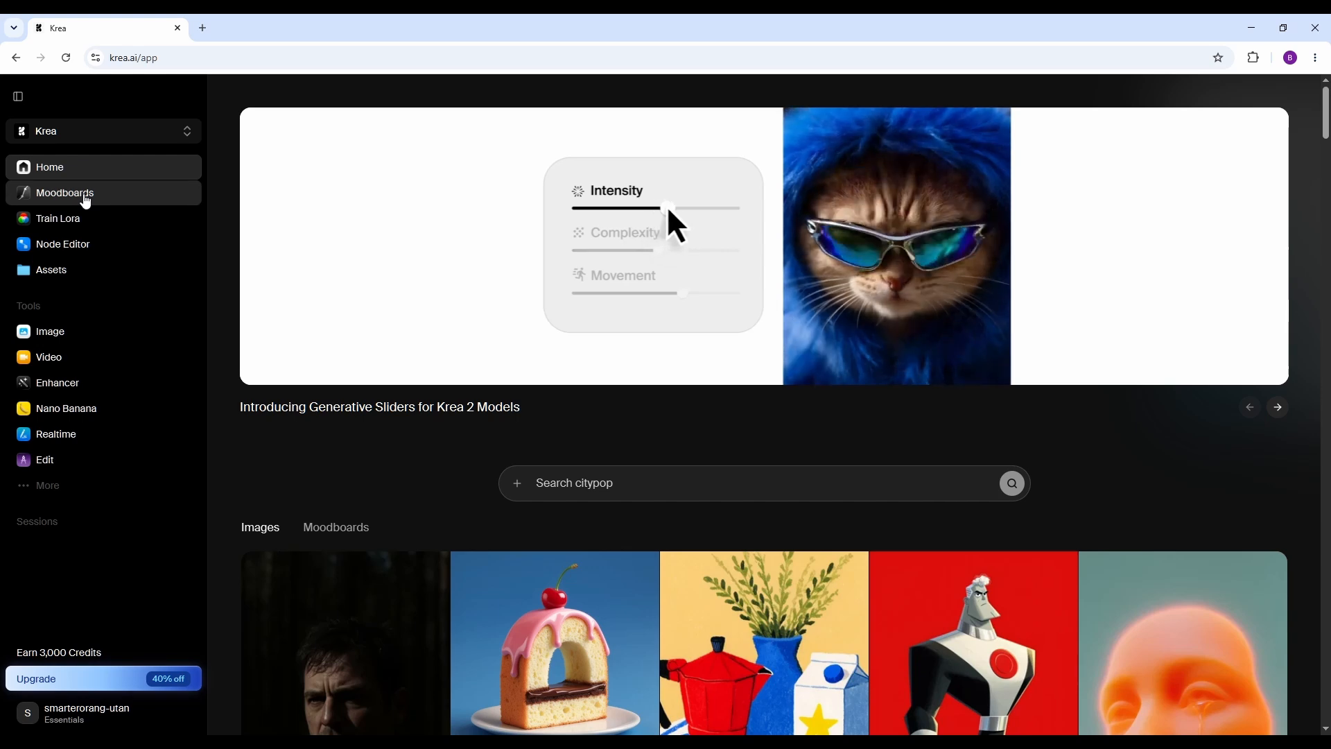
# Create a new moodboard and open the asset library to choose its images.
pyautogui.click(86, 196)
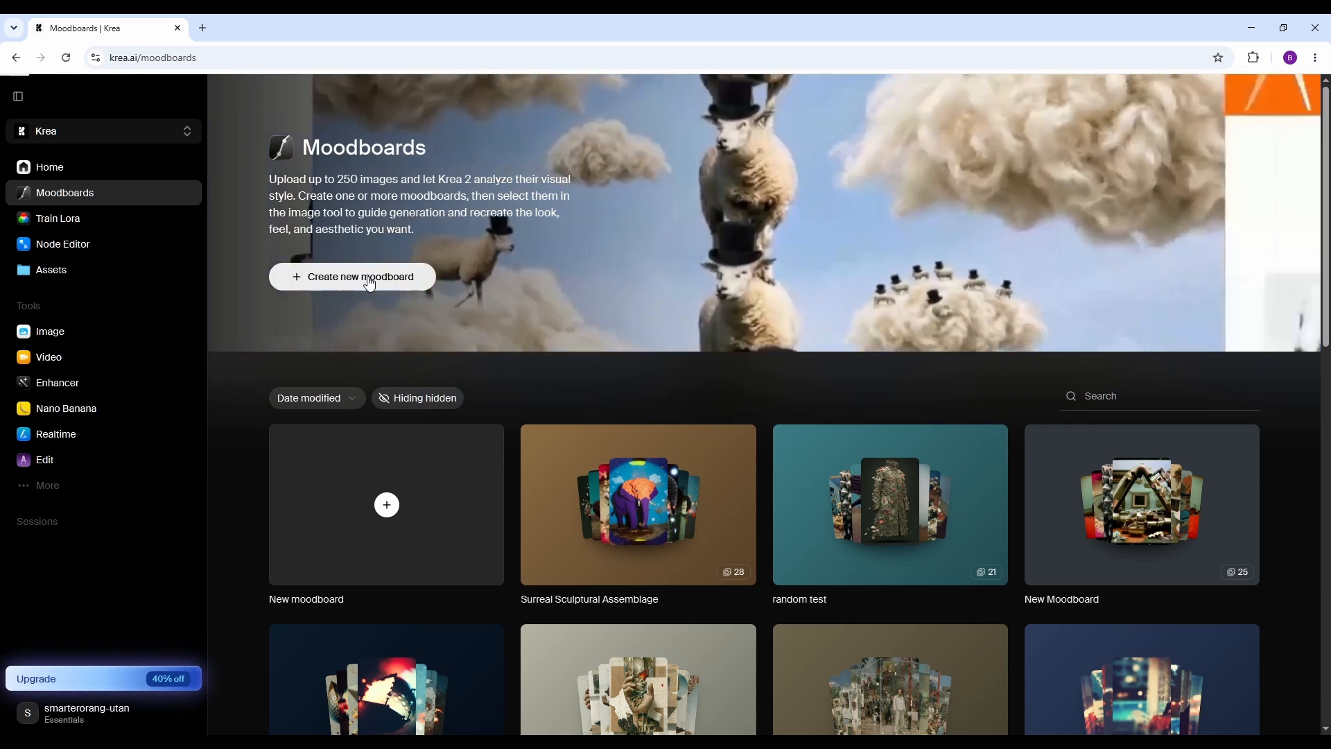
pyautogui.click(369, 284)
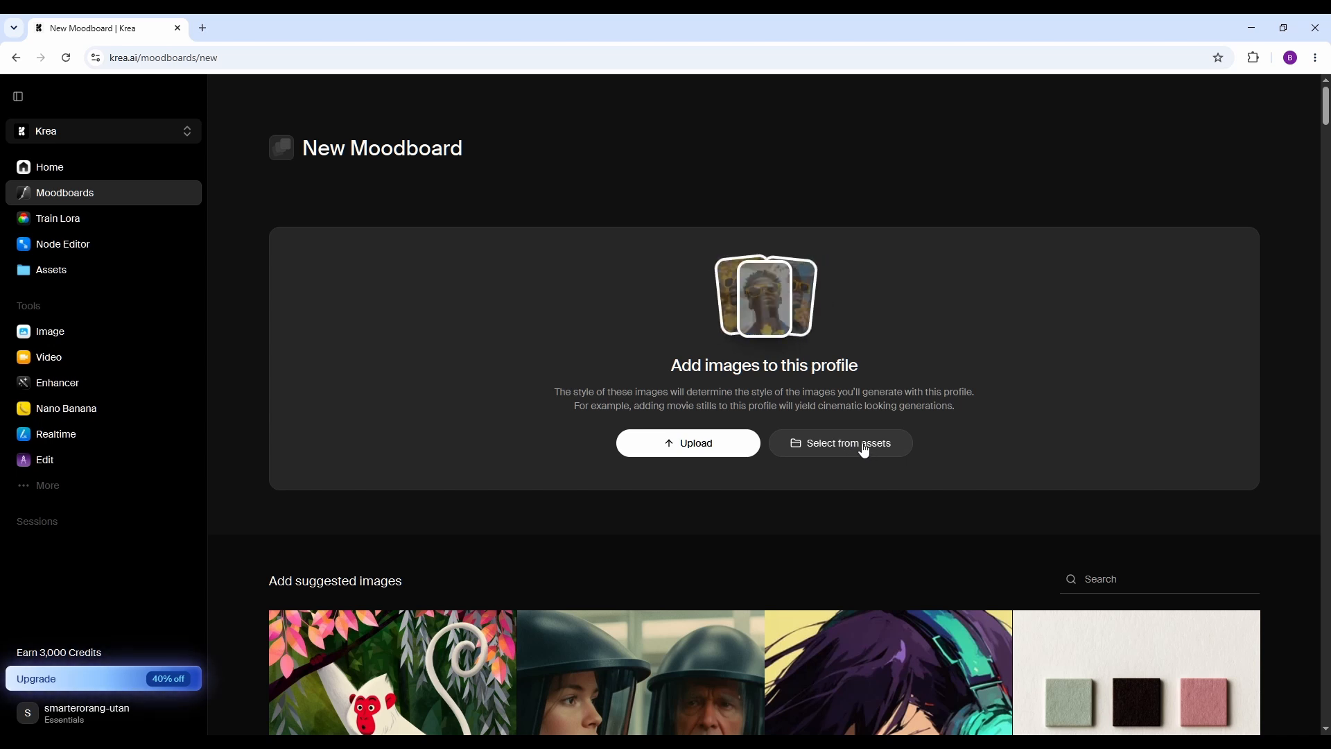
pyautogui.click(864, 450)
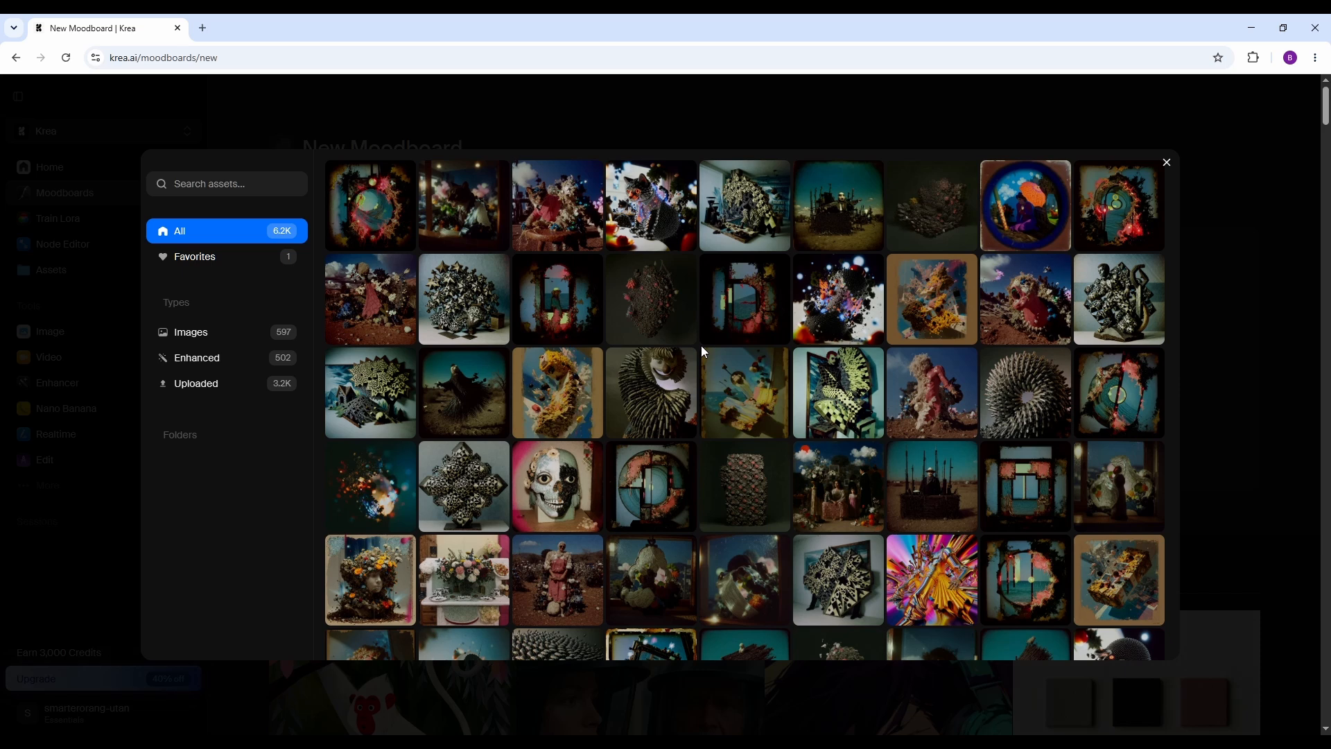
# Select the first six assets: red-rimmed orb, green-patterned seated figure, half-dark skull, multicolored burst, tilted ornate frame and woman in purple with a cake.
pyautogui.click(376, 217)
pyautogui.scroll(-1, 863, 299)
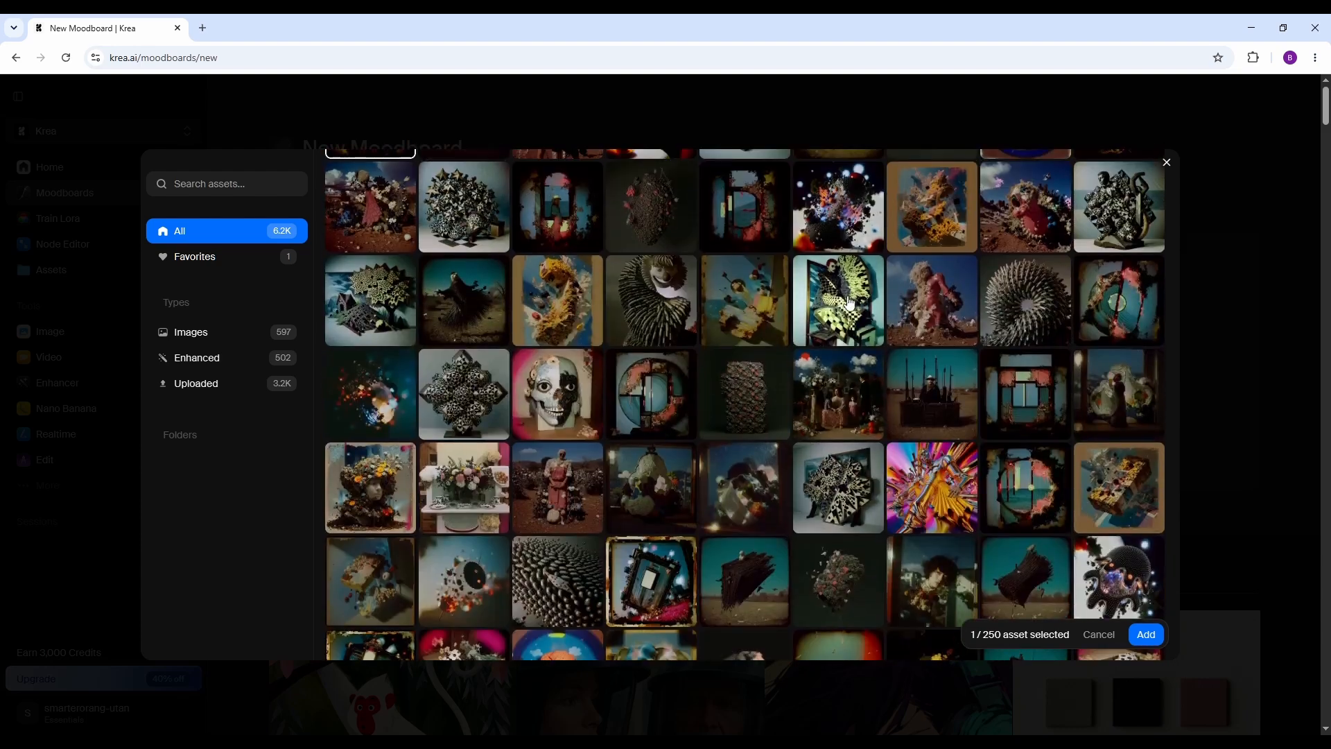
pyautogui.click(861, 302)
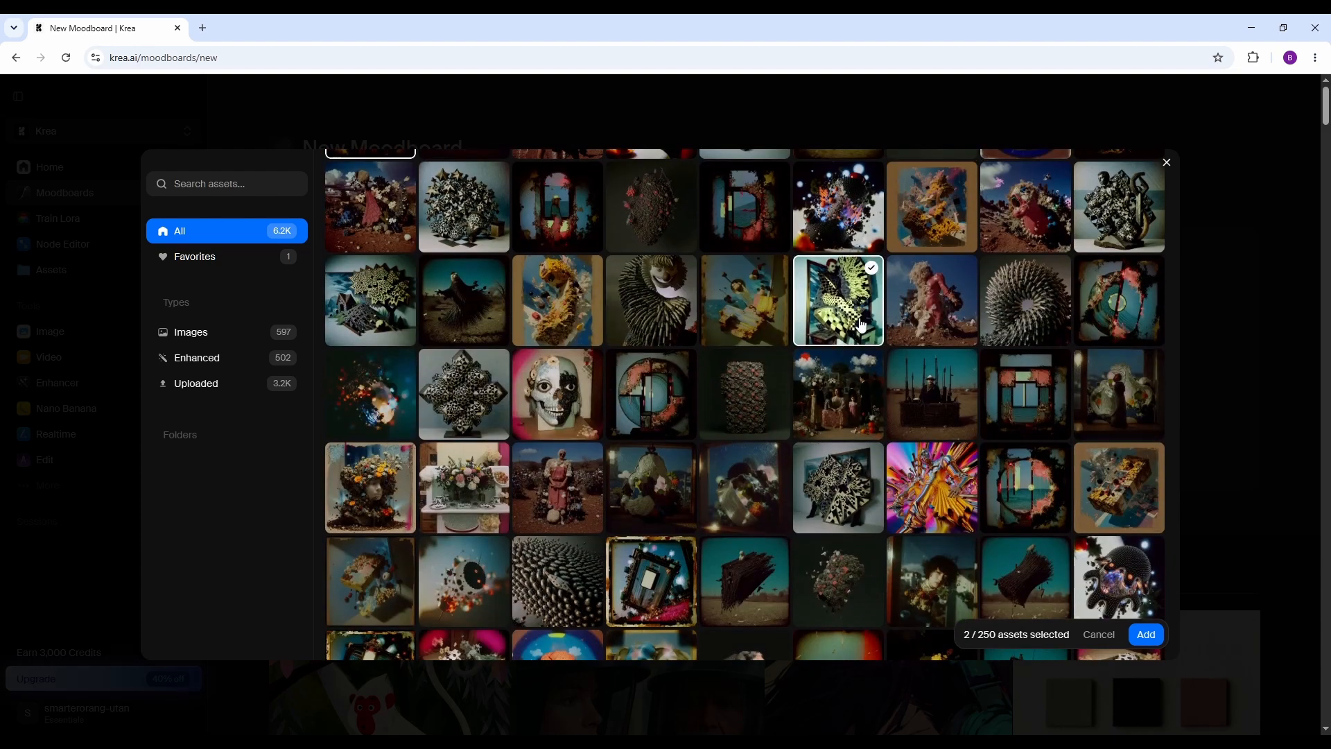
pyautogui.scroll(-1, 651, 335)
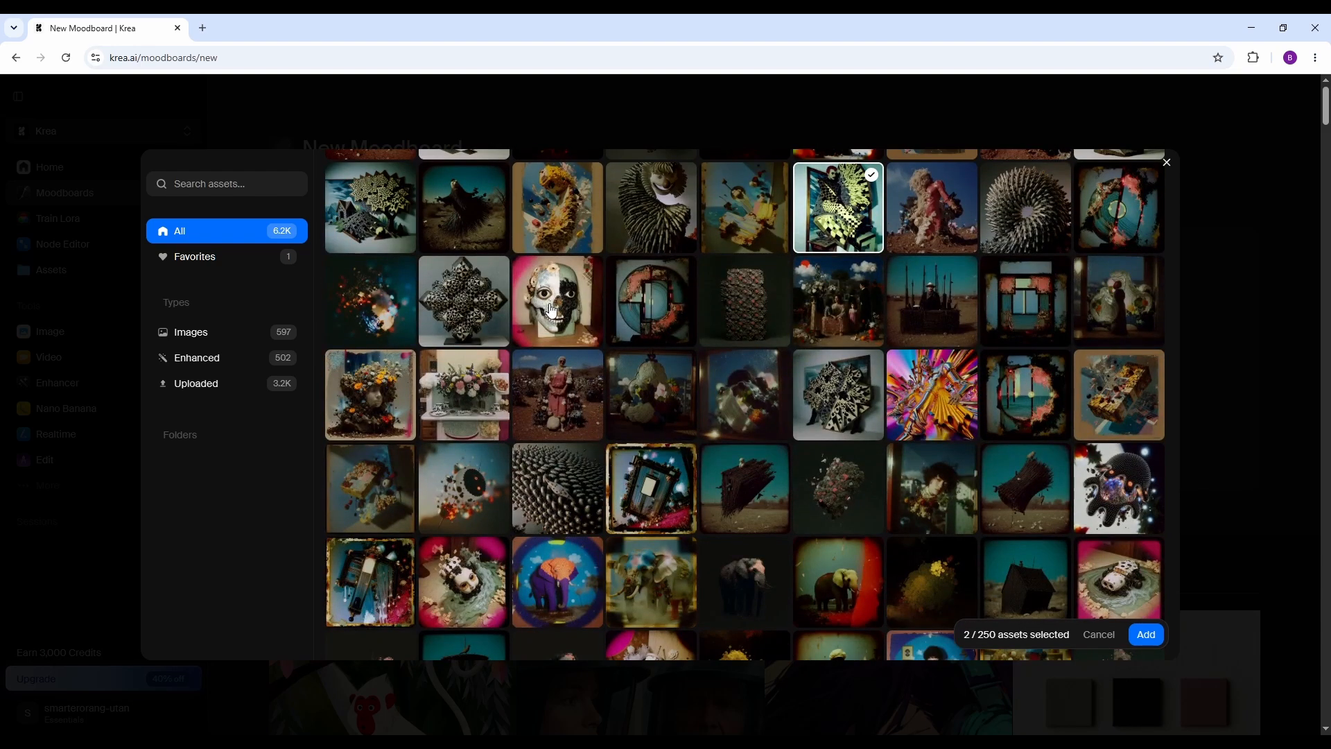
pyautogui.click(552, 310)
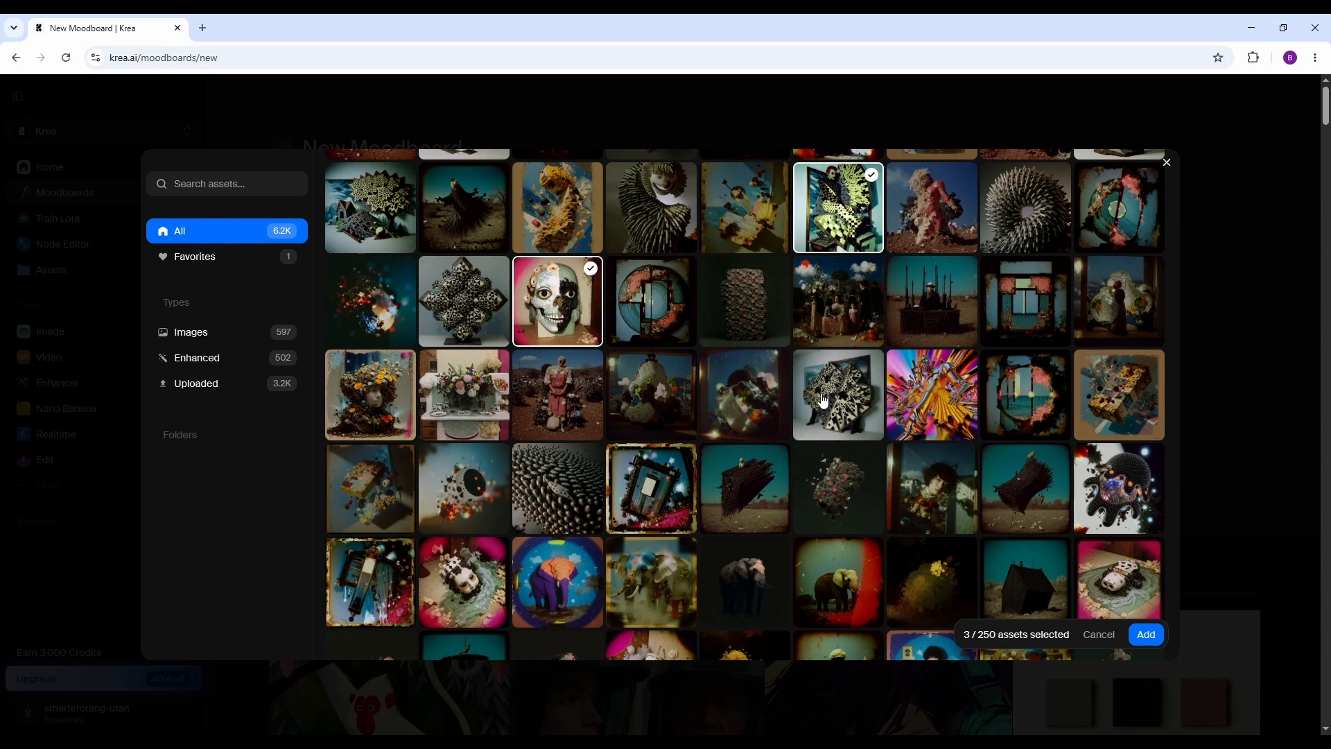
pyautogui.click(929, 409)
pyautogui.scroll(-3, 897, 386)
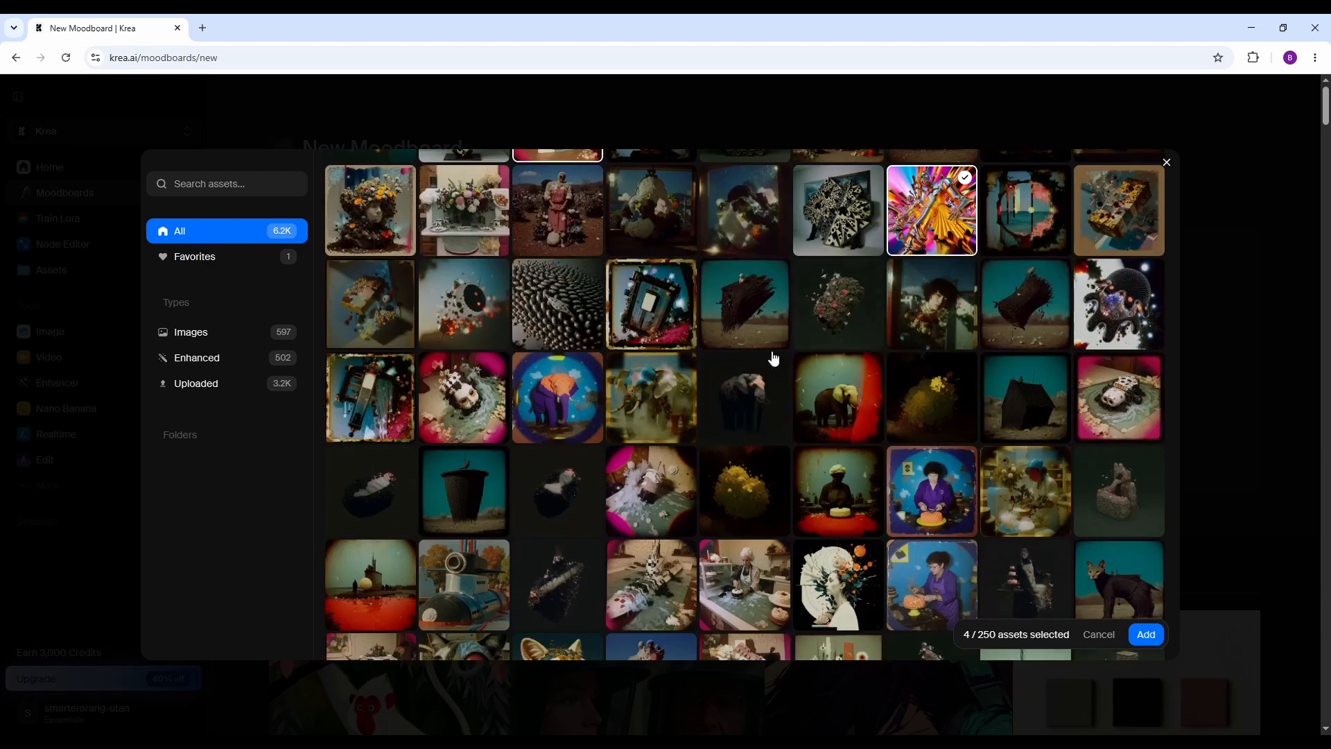
pyautogui.click(662, 321)
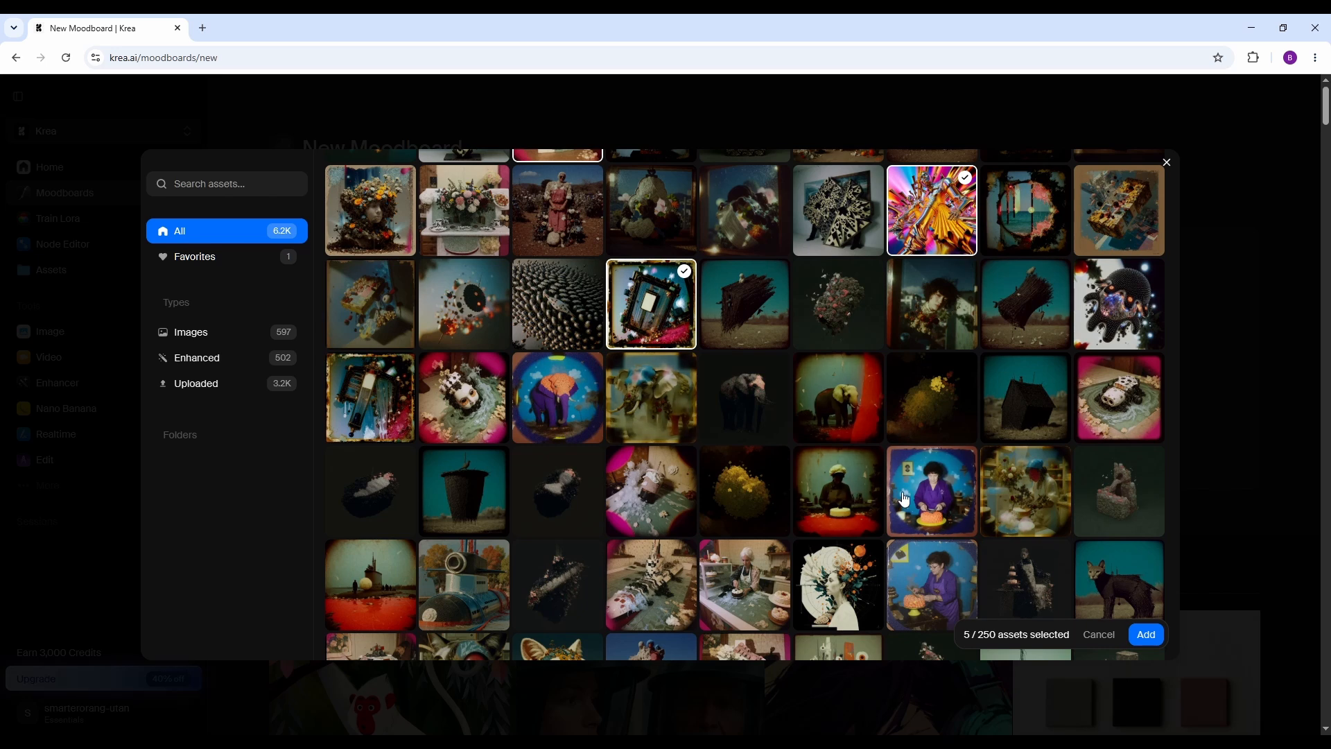
pyautogui.click(926, 492)
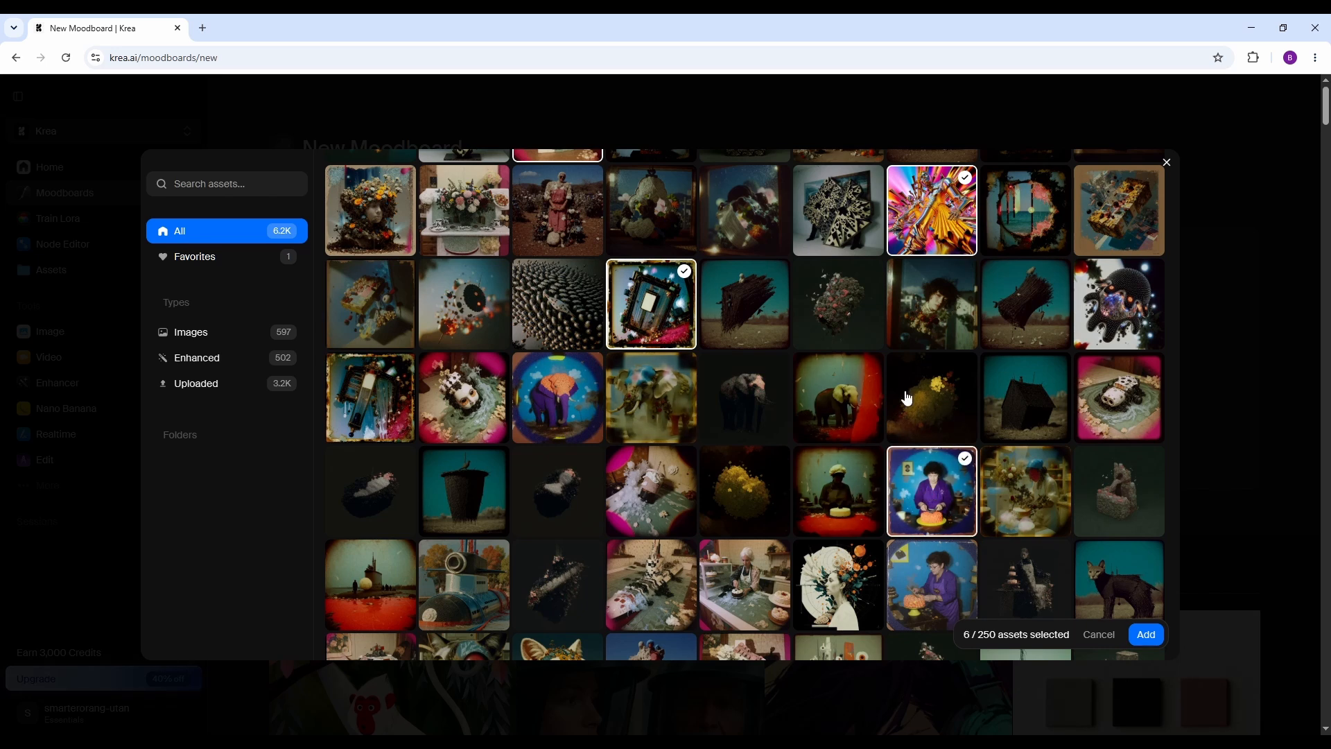
# Select eight more assets, including the green submarine, three seated figures, hanging head, glowing pyramid and red-and-gold ornament assemblage.
pyautogui.scroll(-3, 901, 392)
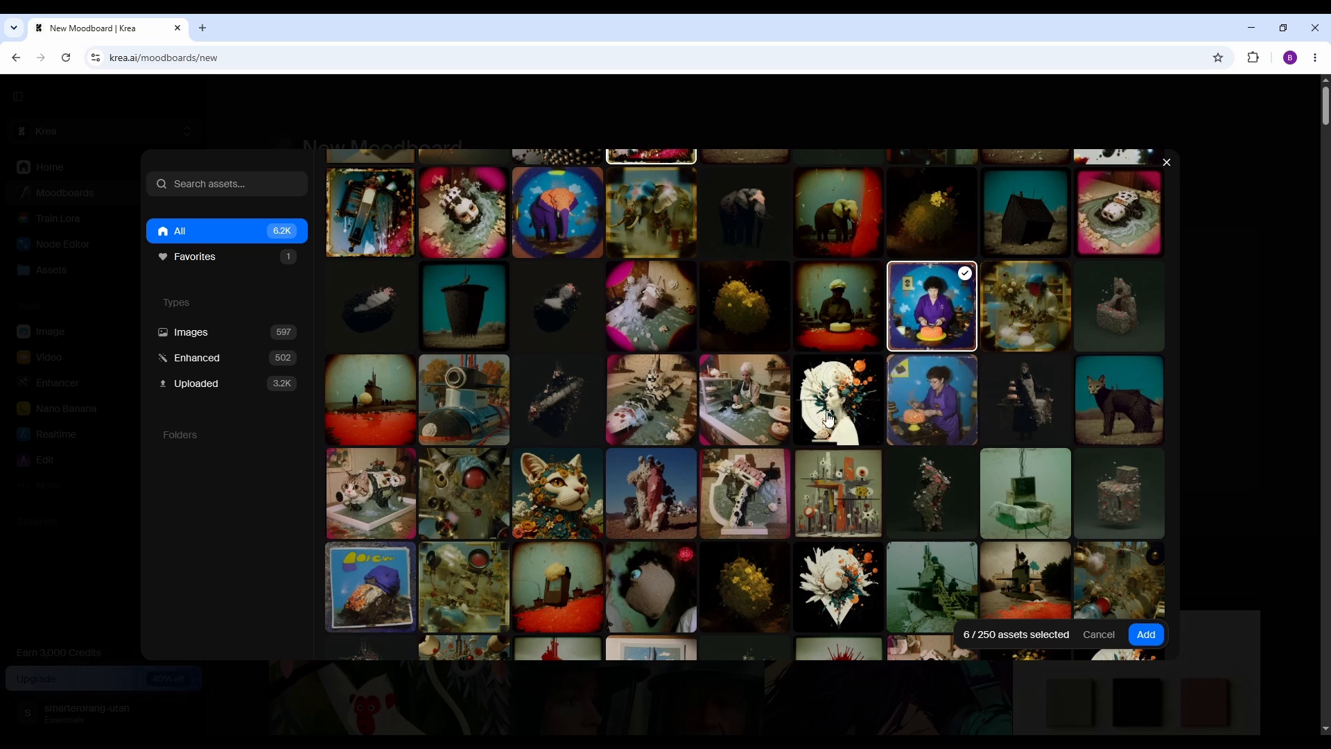
pyautogui.click(649, 414)
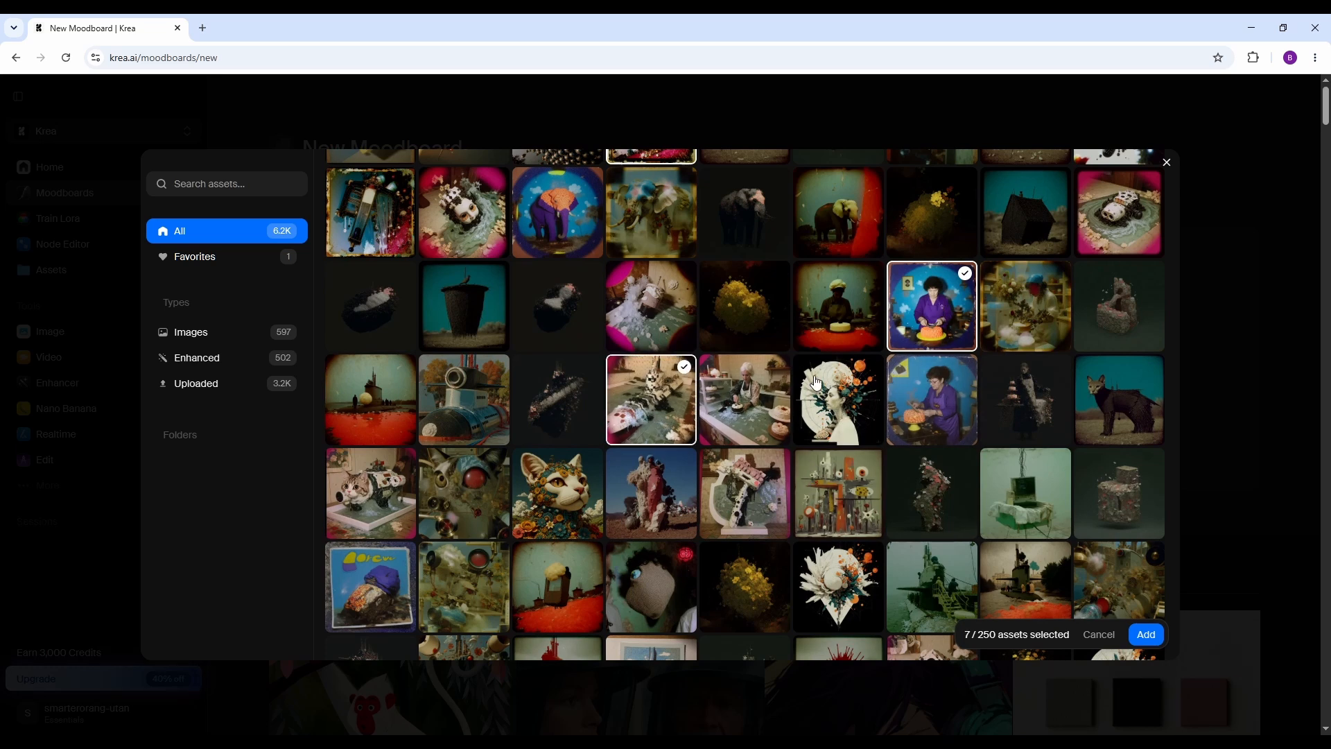
pyautogui.scroll(-3, 833, 386)
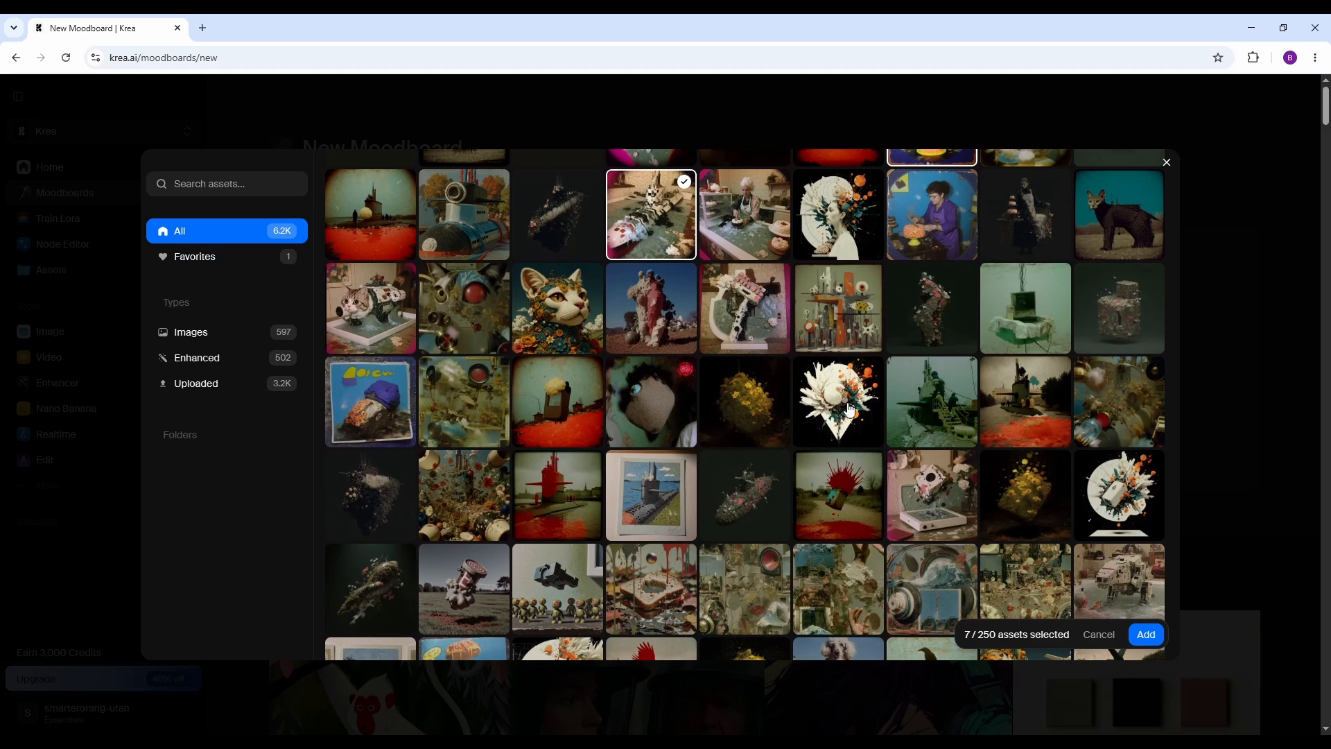
pyautogui.click(931, 405)
pyautogui.scroll(-3, 932, 405)
pyautogui.click(744, 402)
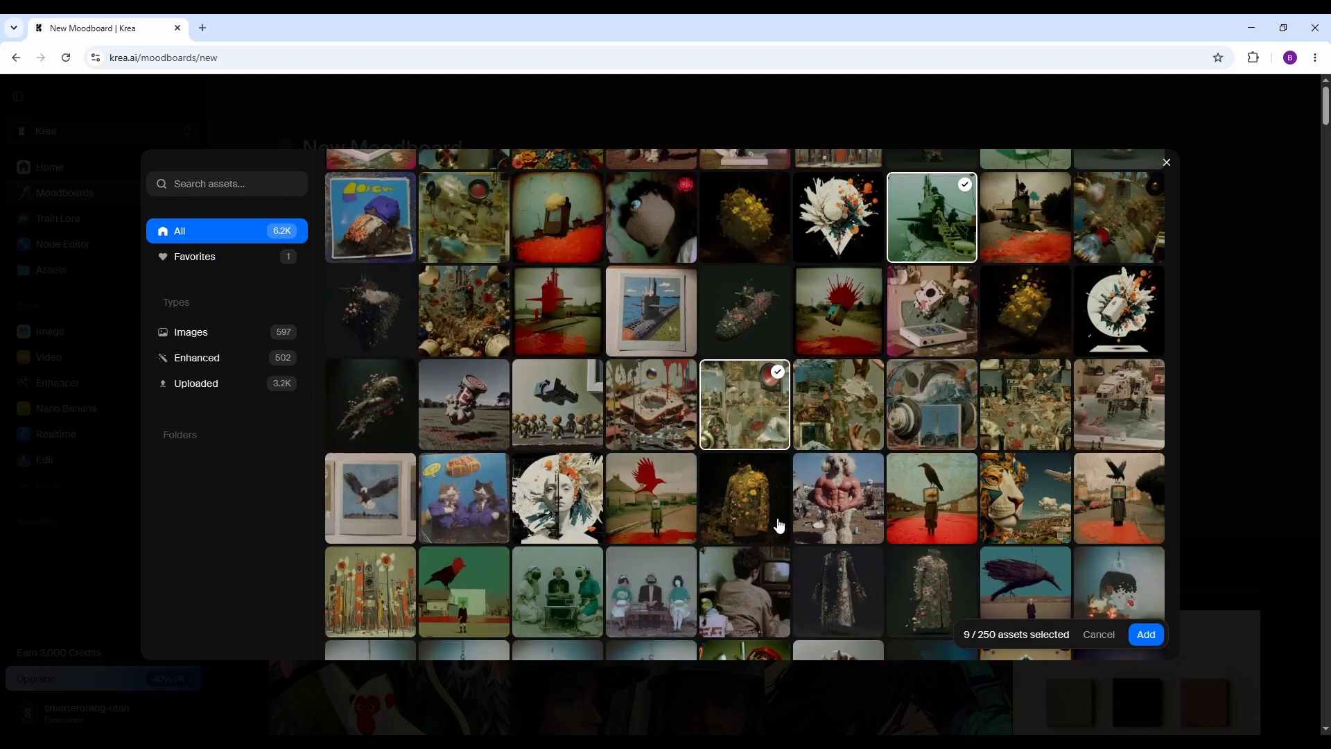
pyautogui.click(651, 589)
pyautogui.scroll(-2, 429, 566)
pyautogui.scroll(-1, 429, 566)
pyautogui.click(464, 517)
pyautogui.click(1022, 502)
pyautogui.scroll(-3, 977, 500)
pyautogui.click(839, 416)
pyautogui.click(650, 416)
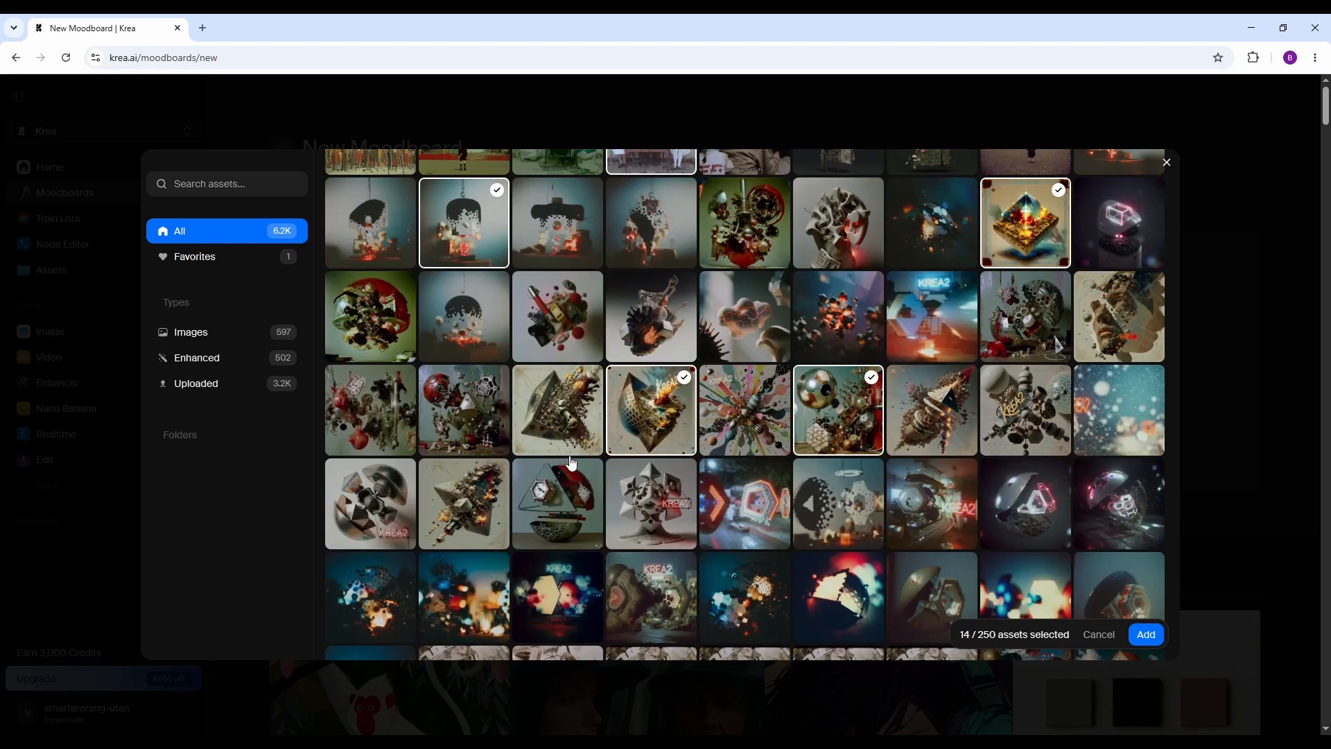
# Select five more assets, including the stormy cloud, circular sculpture and lit windmill scene, and add the whole selection to the moodboard.
pyautogui.scroll(-3, 582, 447)
pyautogui.click(750, 515)
pyautogui.scroll(-3, 751, 515)
pyautogui.scroll(-3, 747, 523)
pyautogui.click(747, 526)
pyautogui.scroll(-3, 748, 526)
pyautogui.click(748, 528)
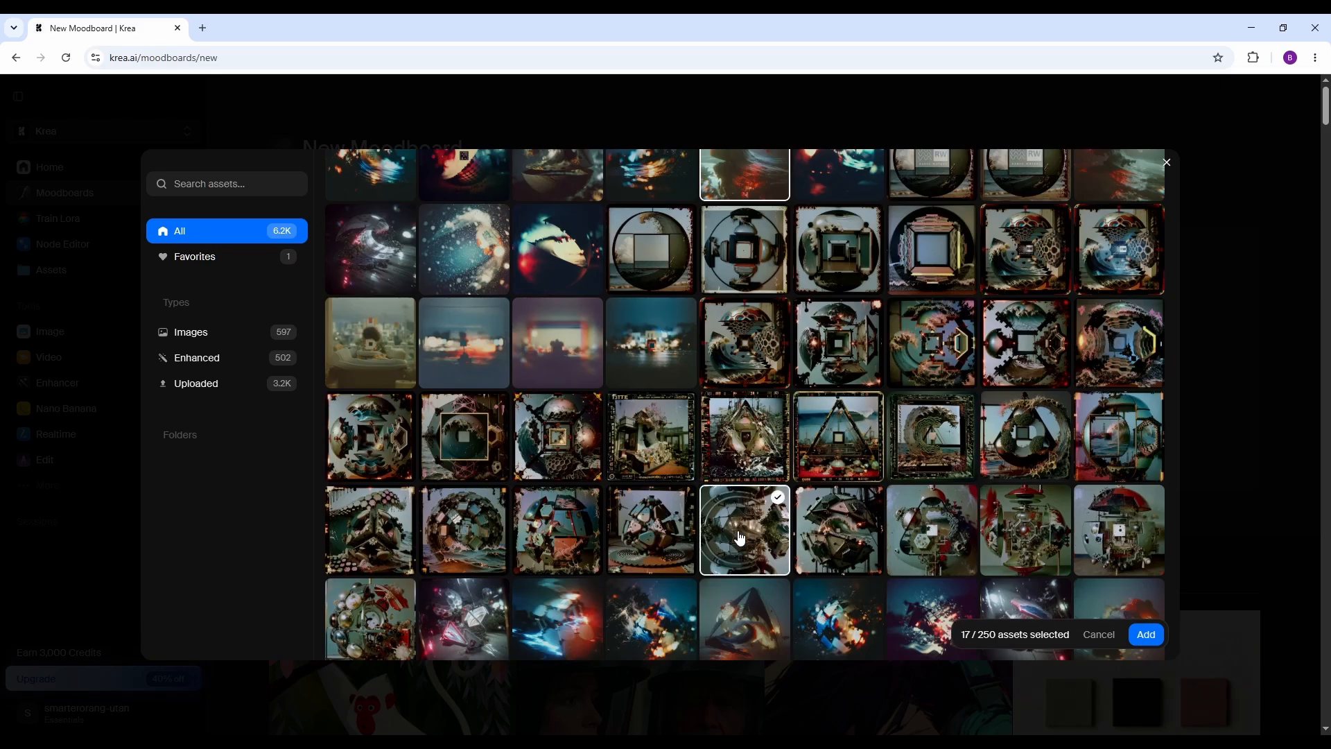
pyautogui.scroll(-3, 747, 529)
pyautogui.click(1104, 529)
pyautogui.scroll(-8, 755, 431)
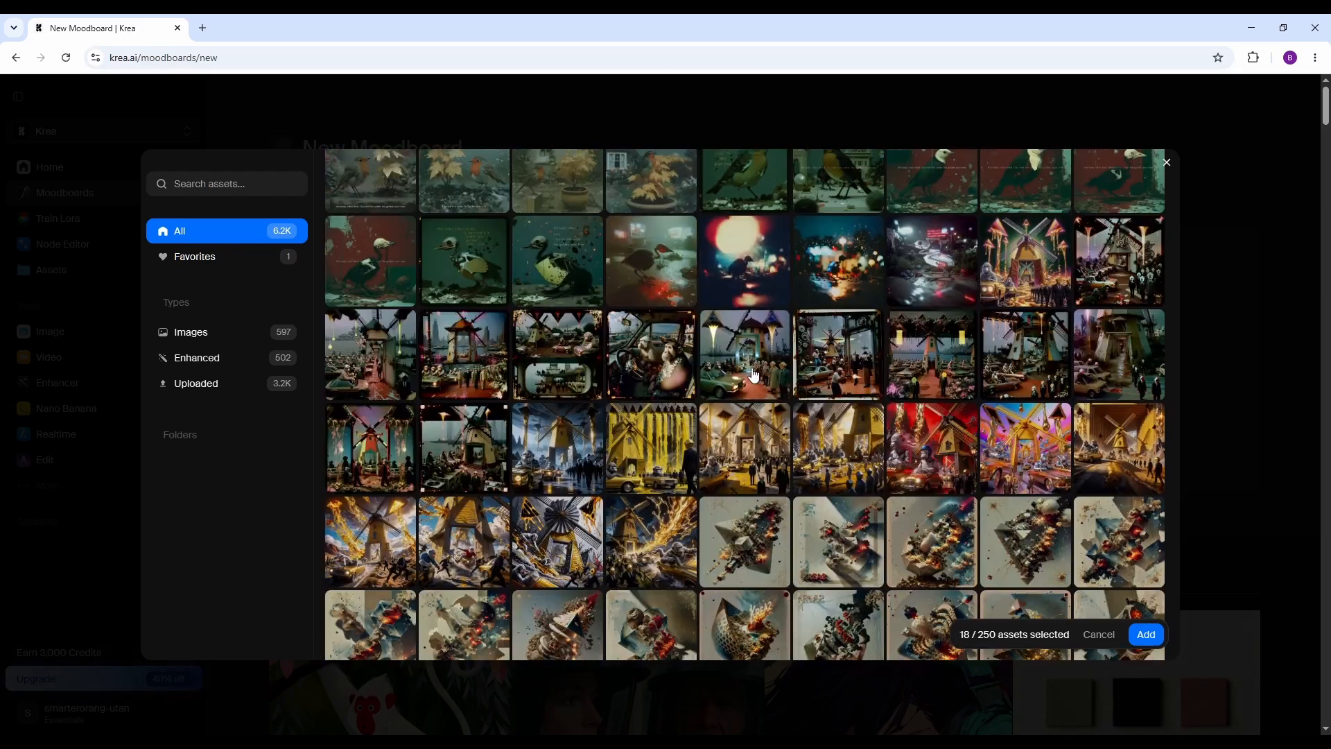
pyautogui.click(754, 376)
pyautogui.scroll(-10, 875, 412)
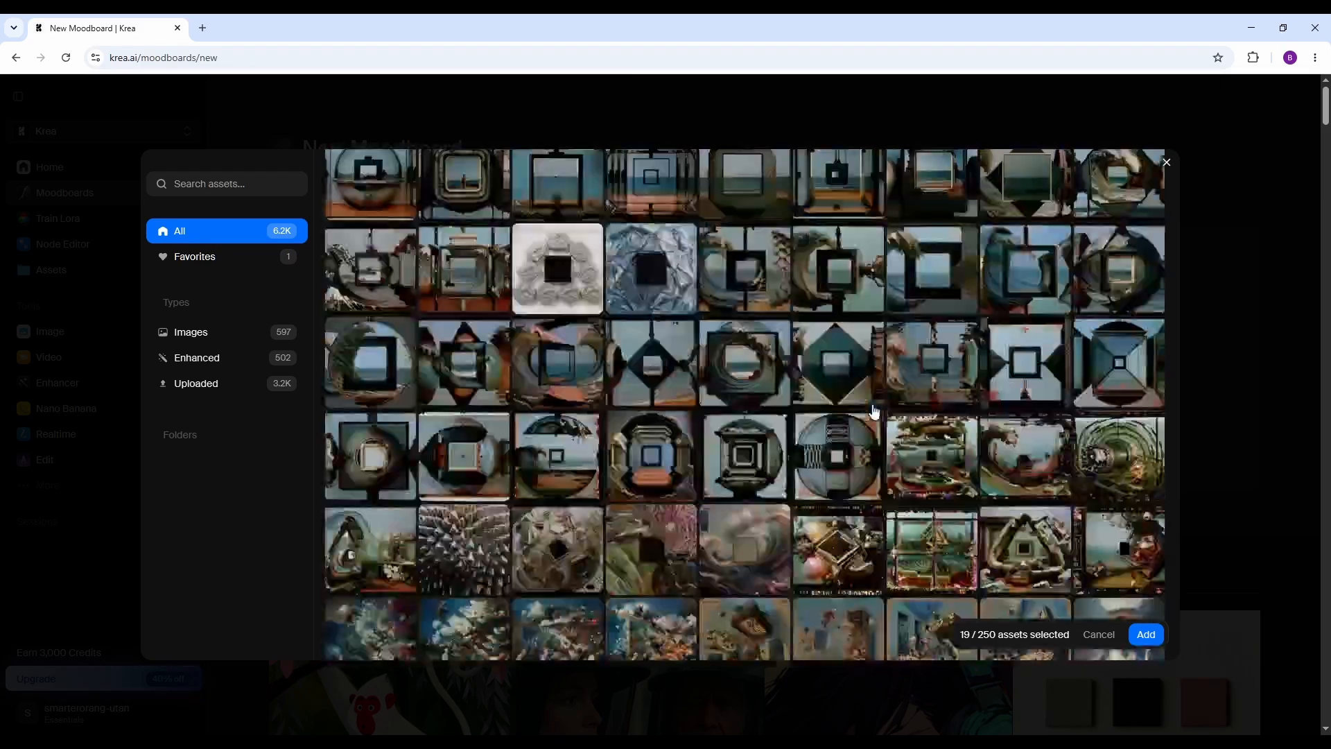
pyautogui.scroll(-5, 875, 412)
pyautogui.scroll(1, 874, 412)
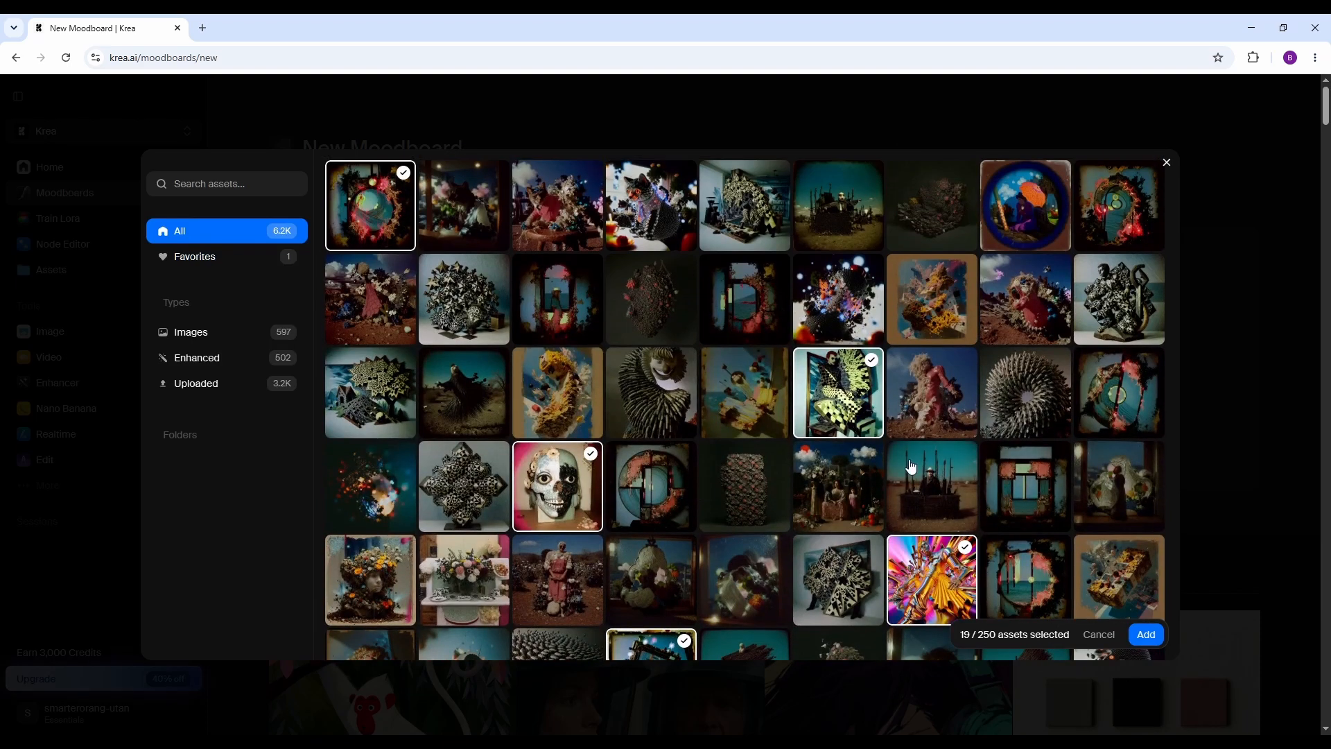
pyautogui.click(1147, 635)
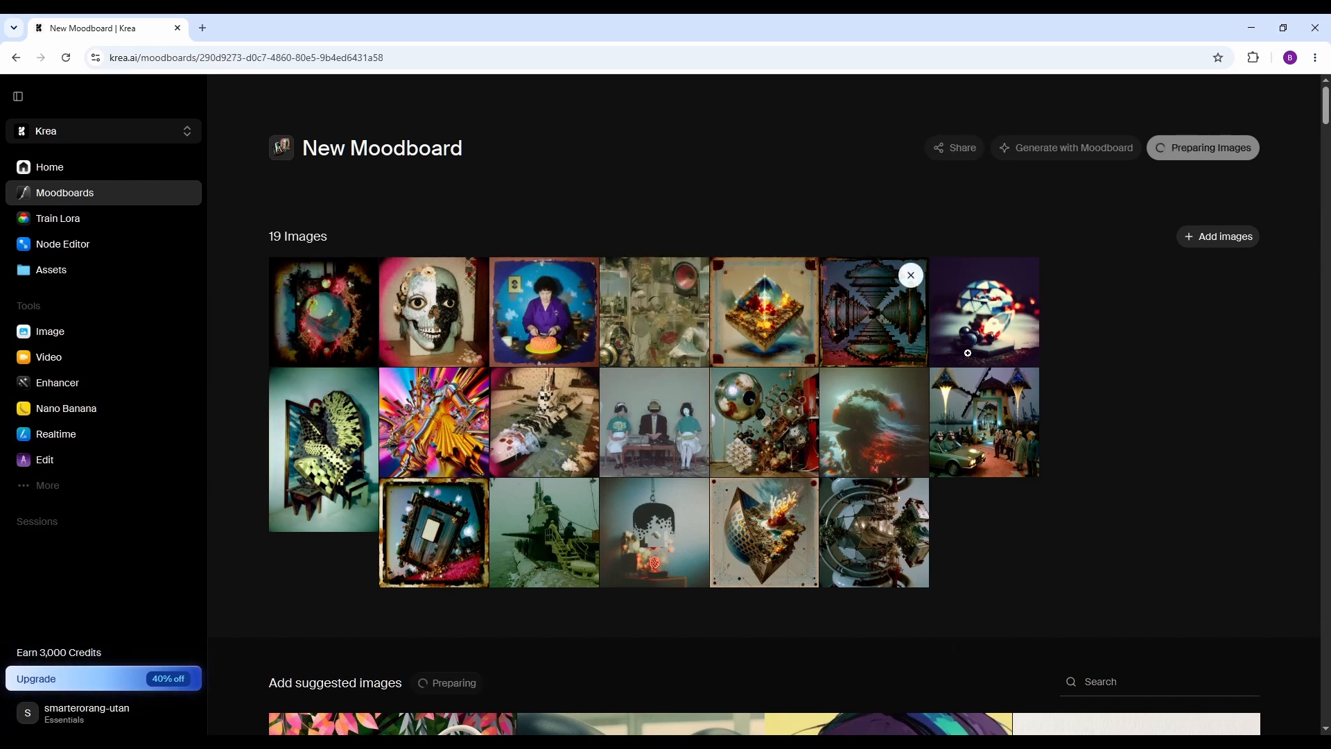
# Rename the moodboard as Random test.
pyautogui.click(478, 156)
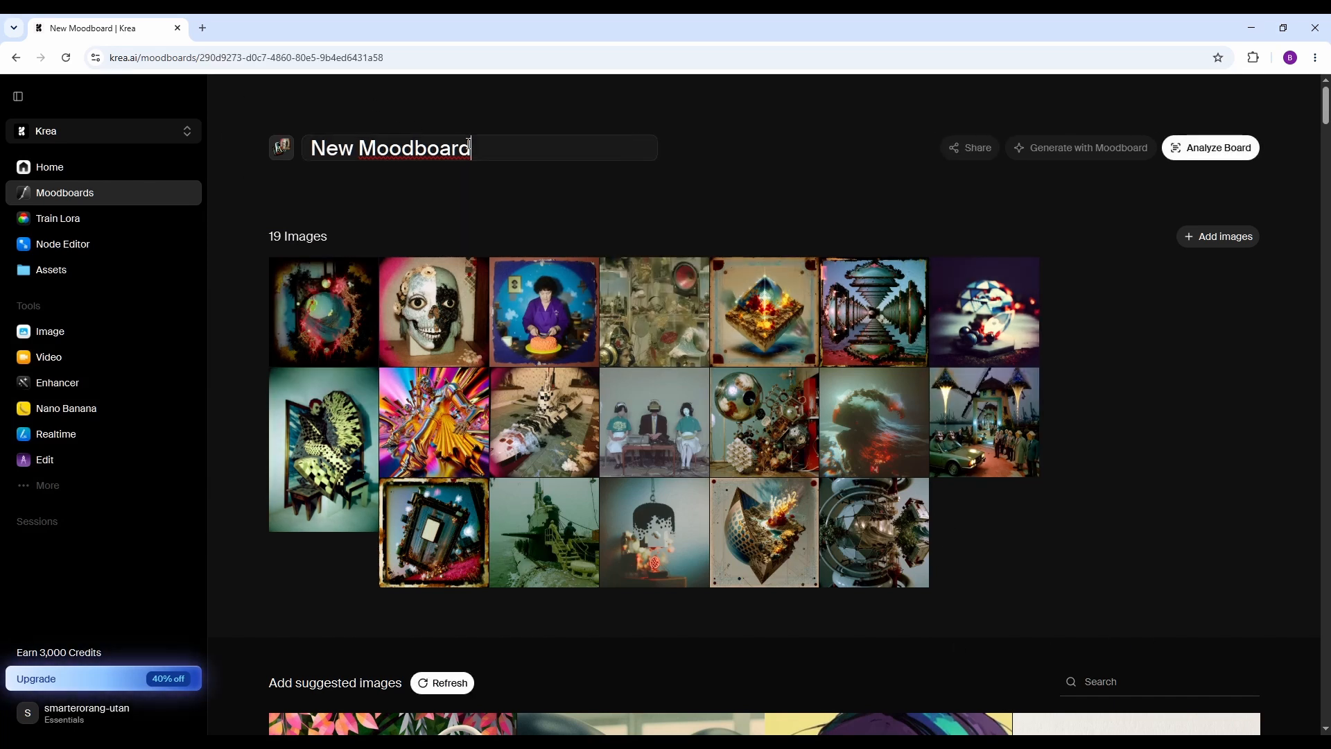
pyautogui.moveTo(475, 153); pyautogui.dragTo(310, 149)
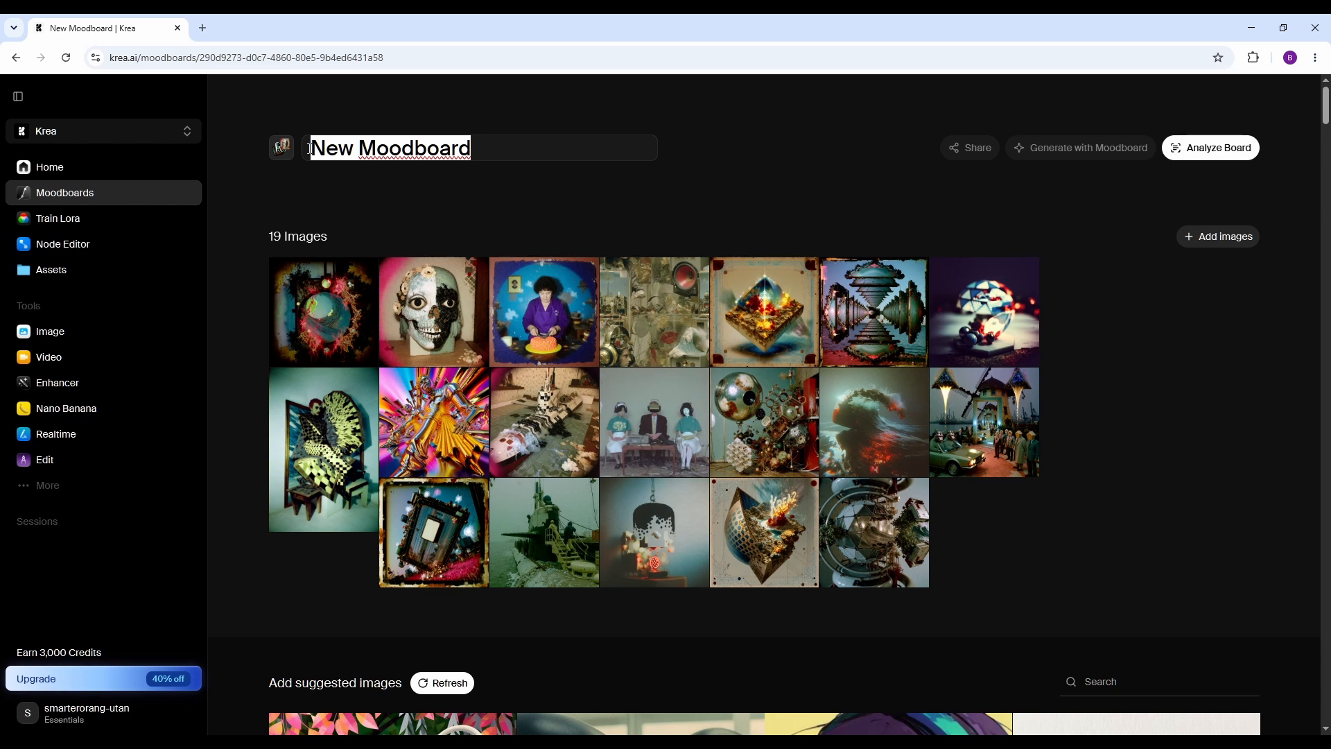
pyautogui.write('Ra')
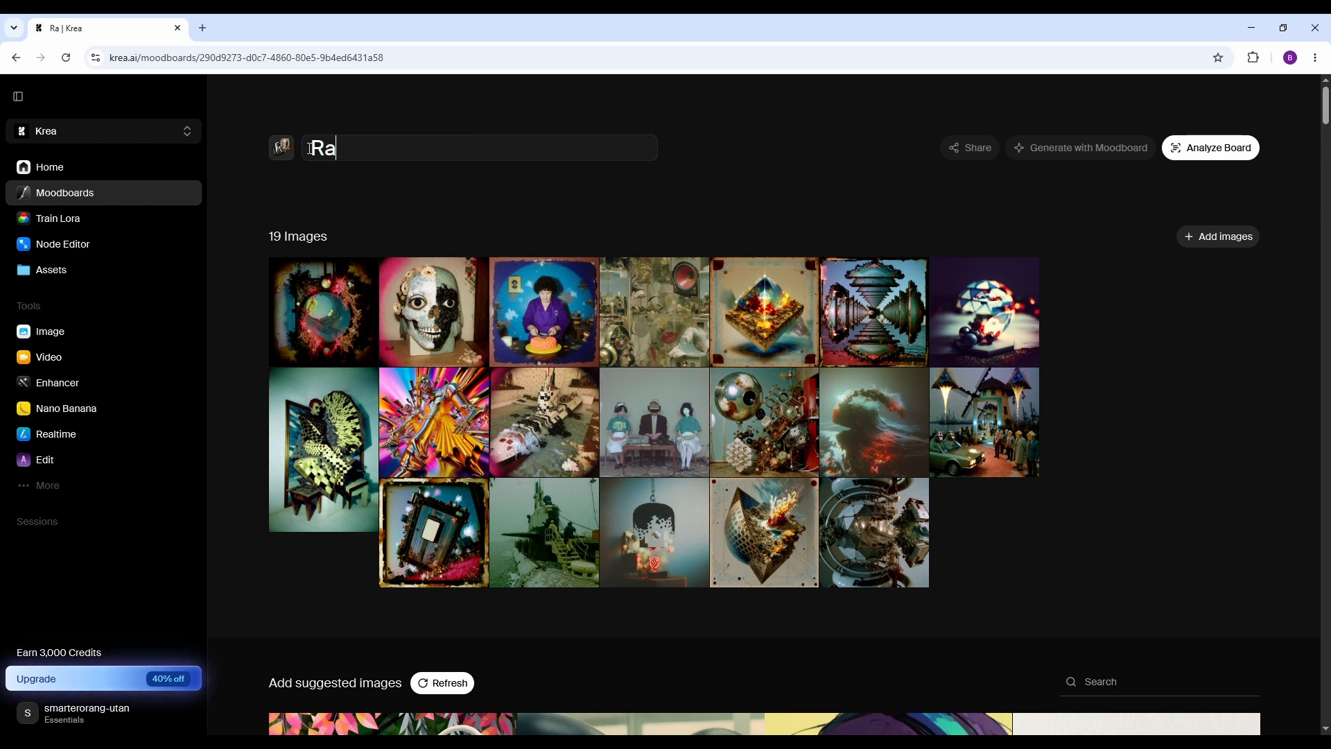
pyautogui.write('ndo')
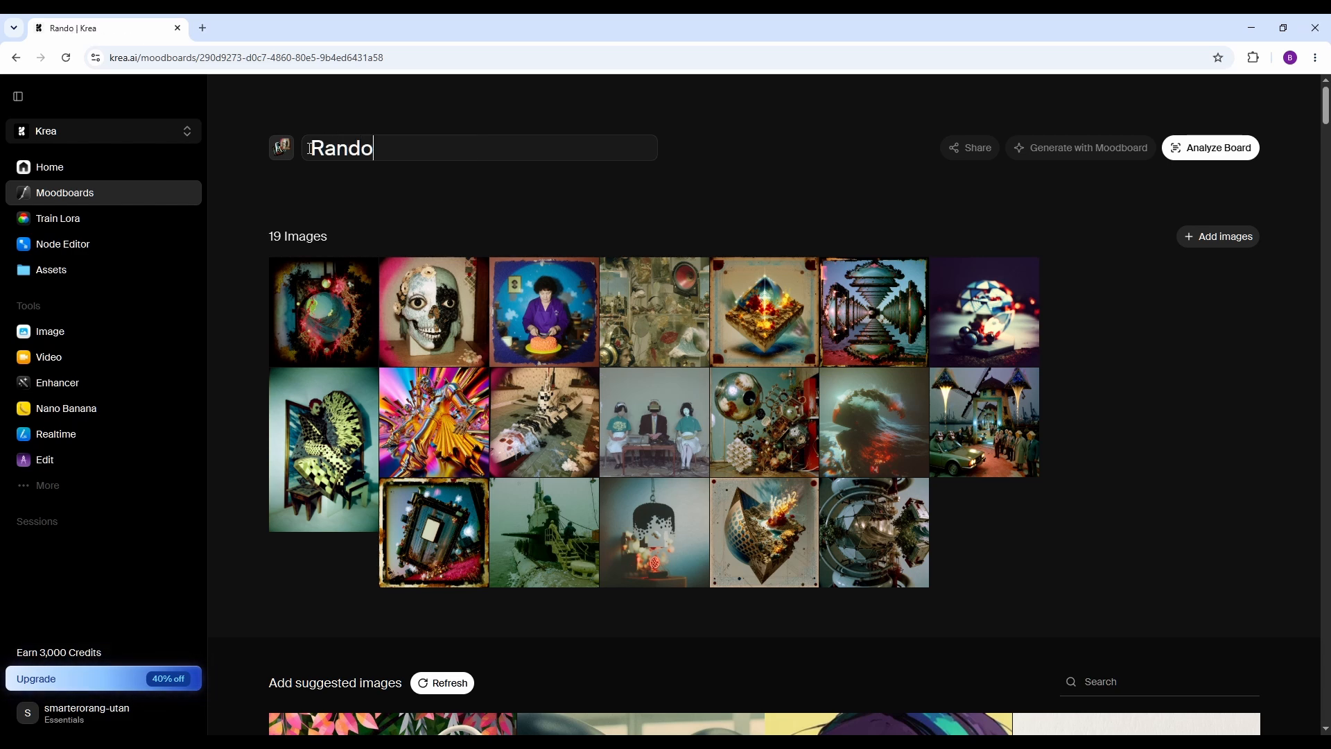
pyautogui.write('m test')
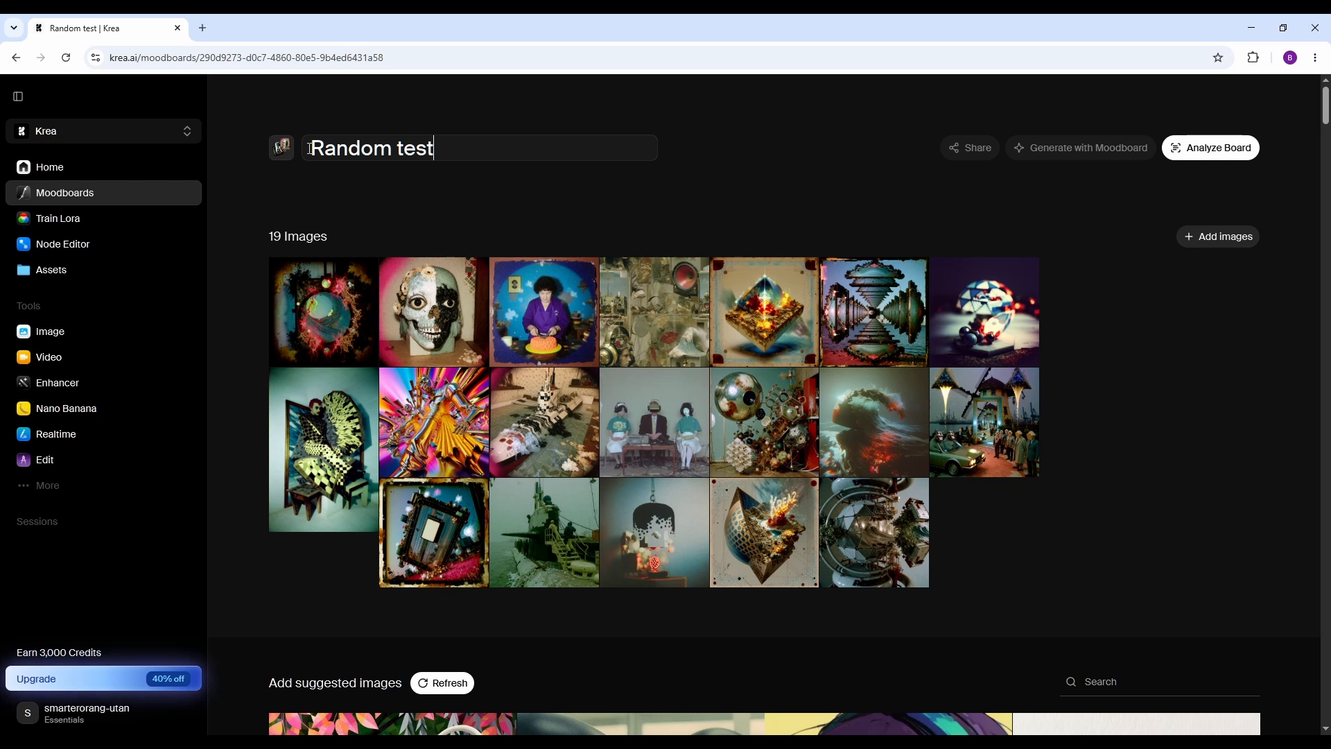
pyautogui.click(1137, 312)
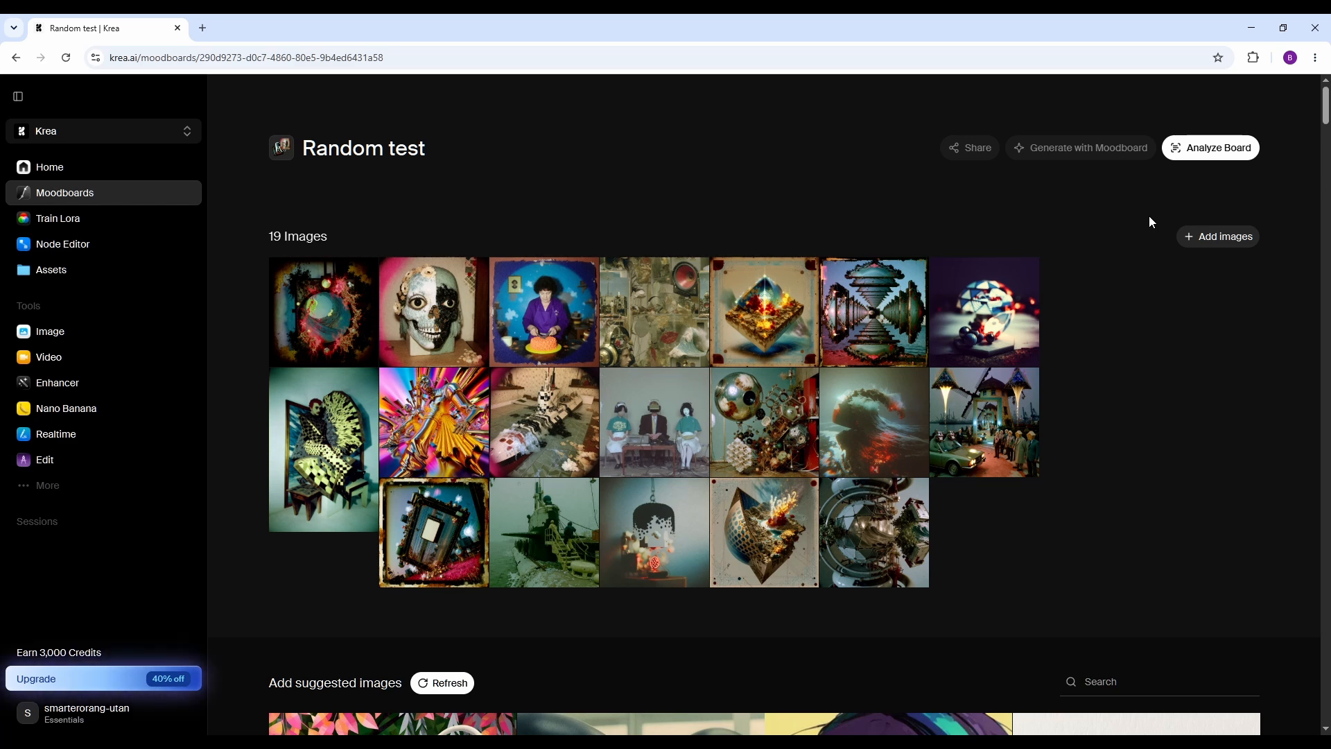
# Analyze the Random test board, start image generation with it, and check the list of available boards.
pyautogui.click(1225, 158)
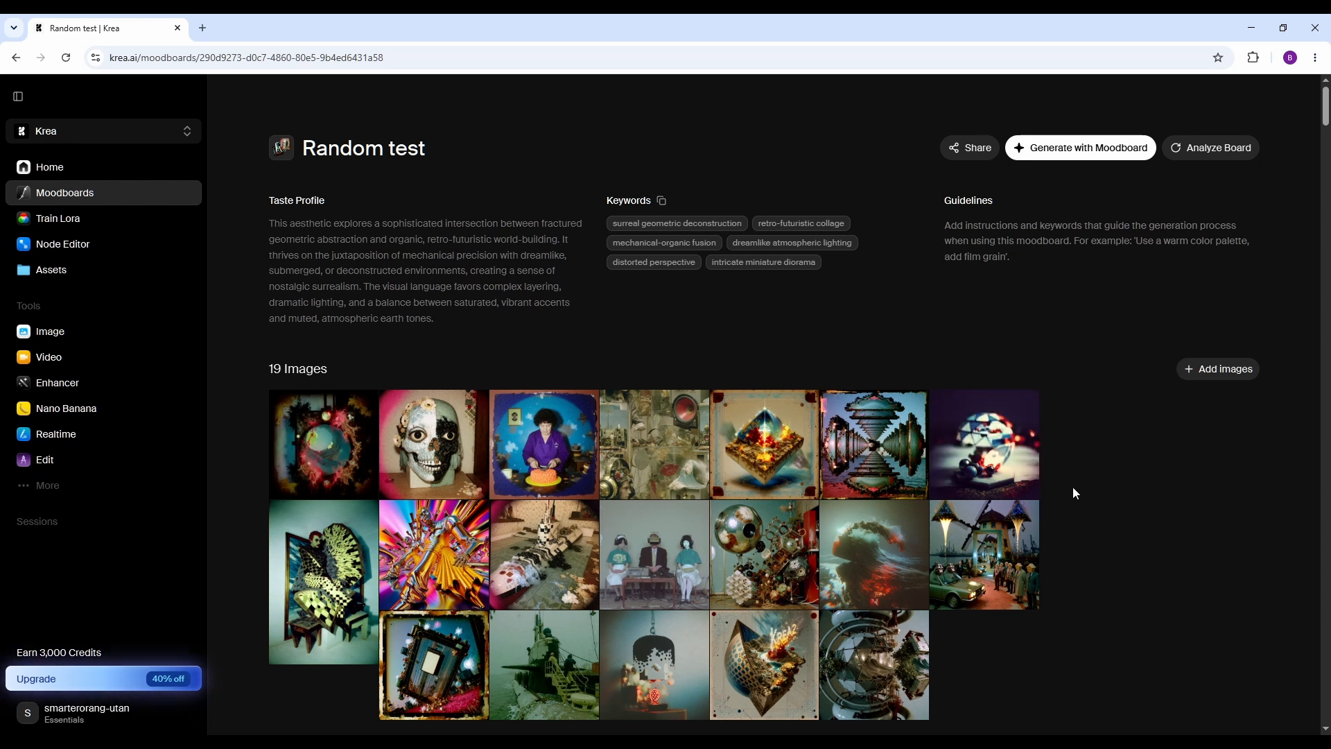
pyautogui.click(1100, 153)
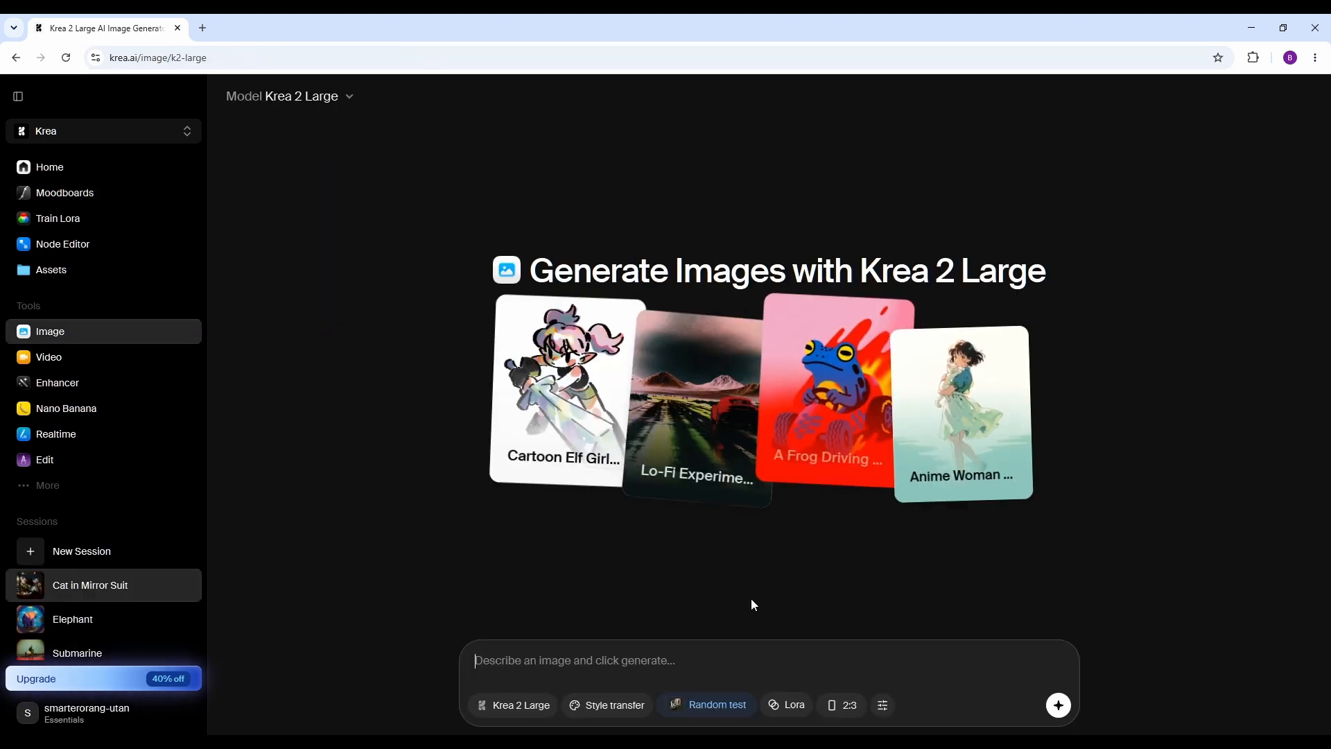
pyautogui.click(714, 705)
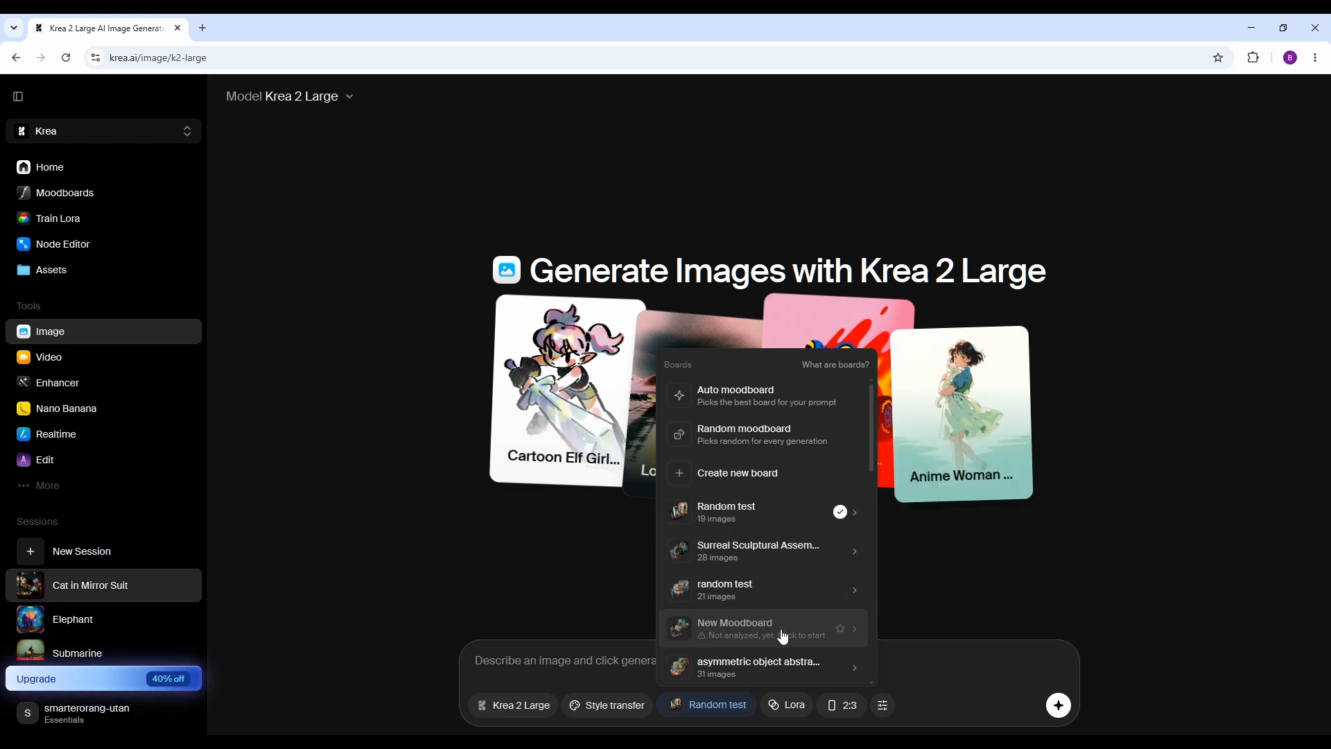
# Configure the generation with a 1:1 aspect ratio, Moodboard Style 99 and Raw creativity.
pyautogui.click(843, 705)
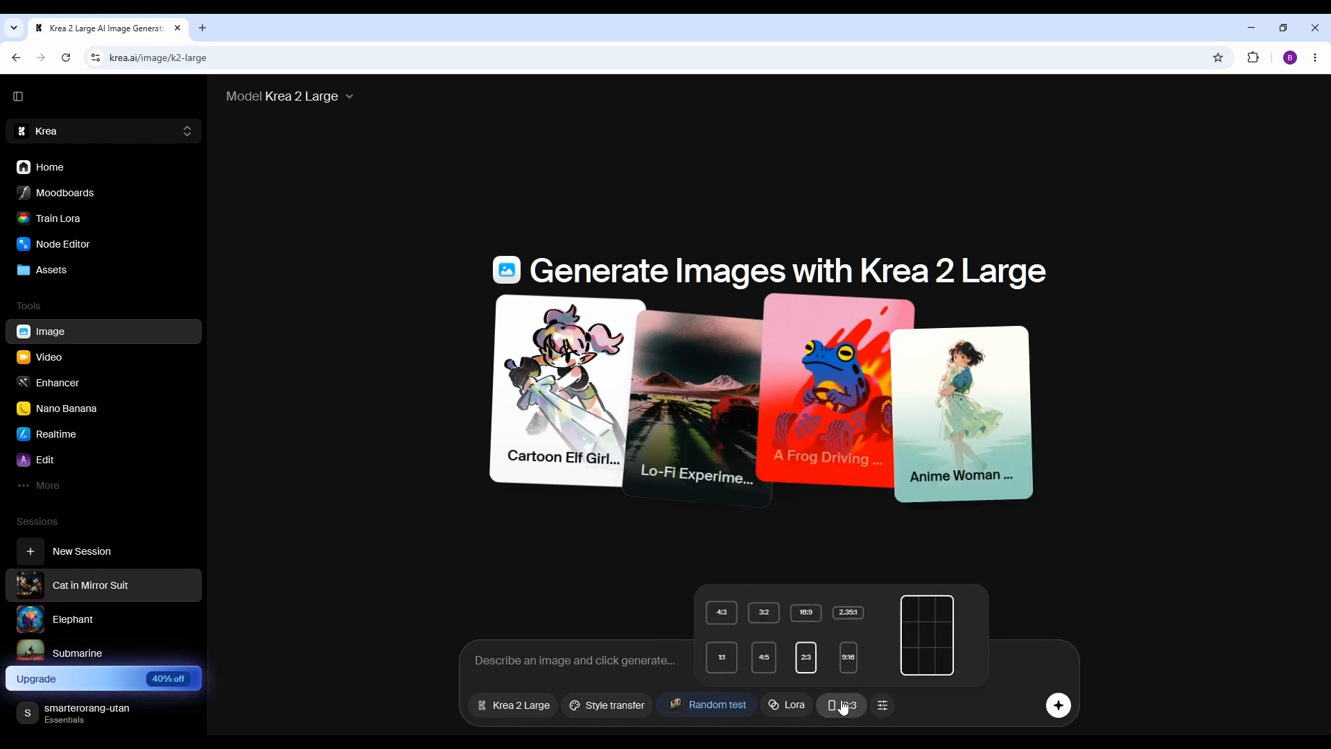
pyautogui.click(715, 656)
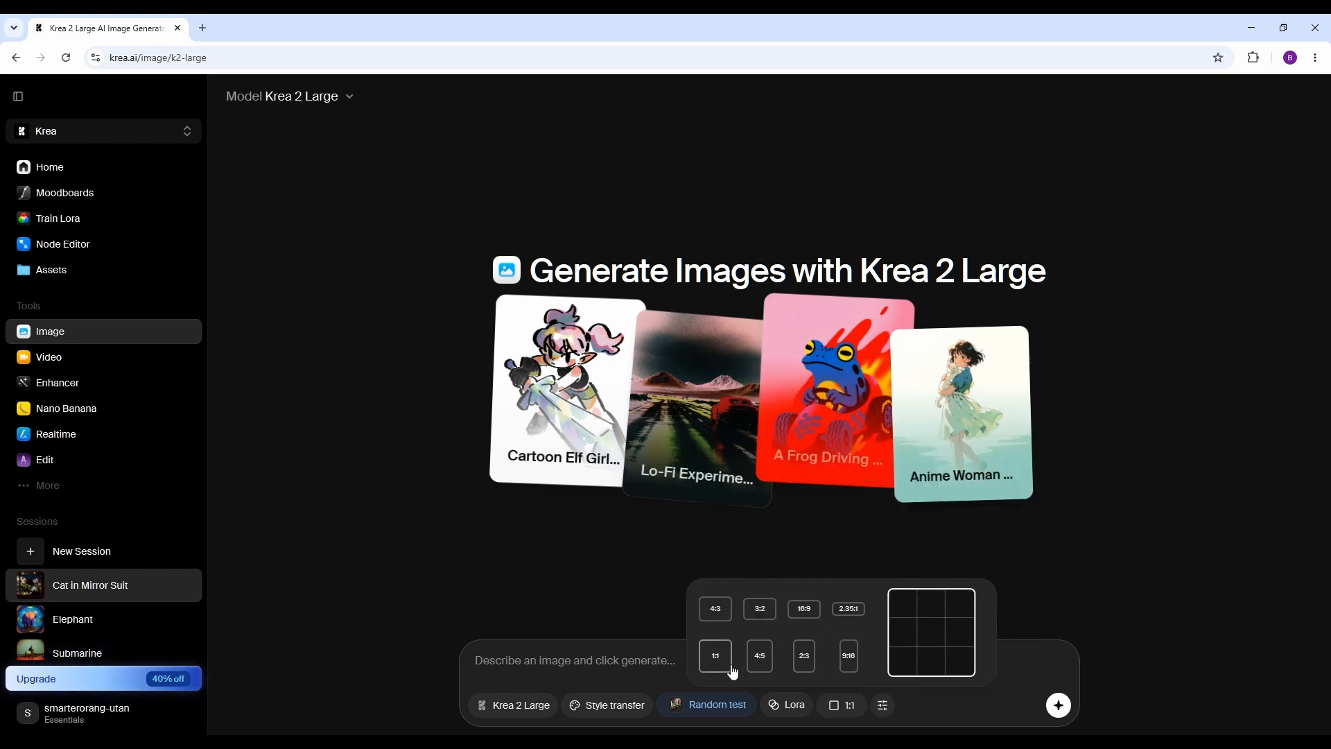
pyautogui.click(882, 705)
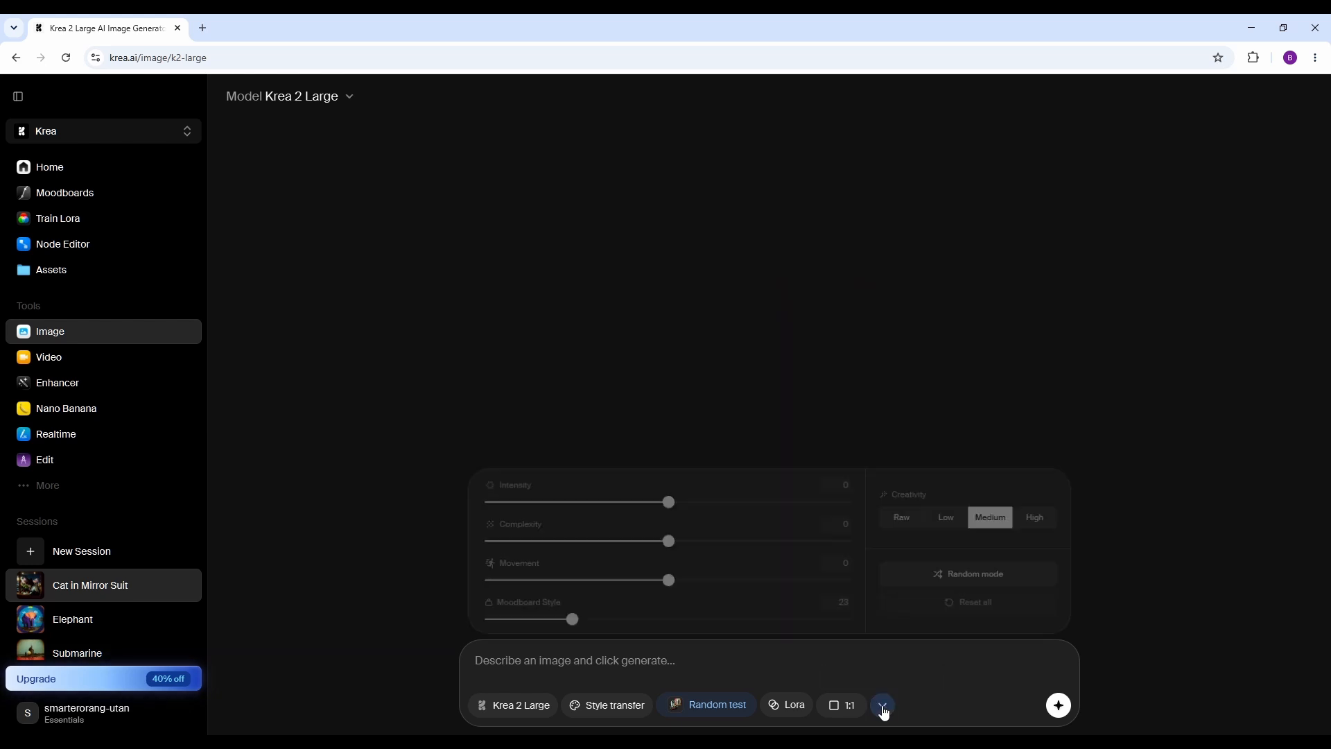
pyautogui.moveTo(567, 622); pyautogui.dragTo(851, 624)
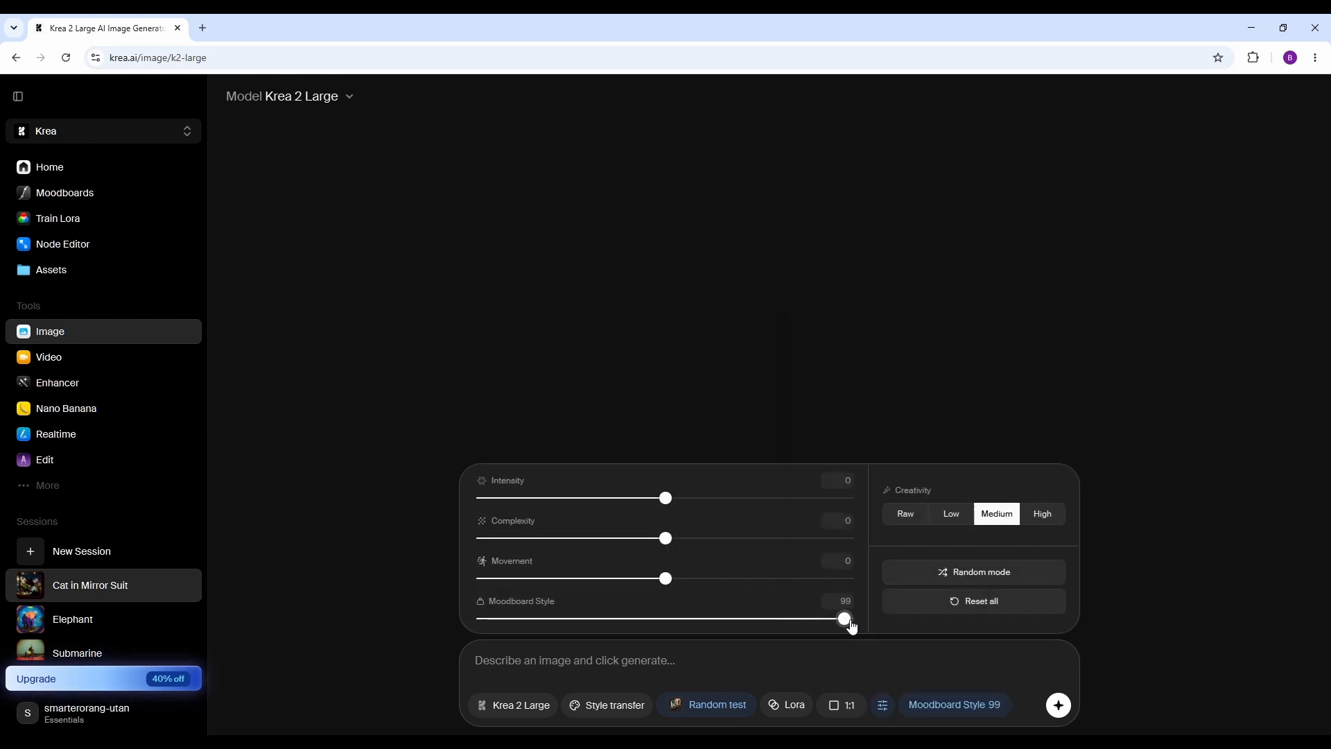
pyautogui.click(908, 515)
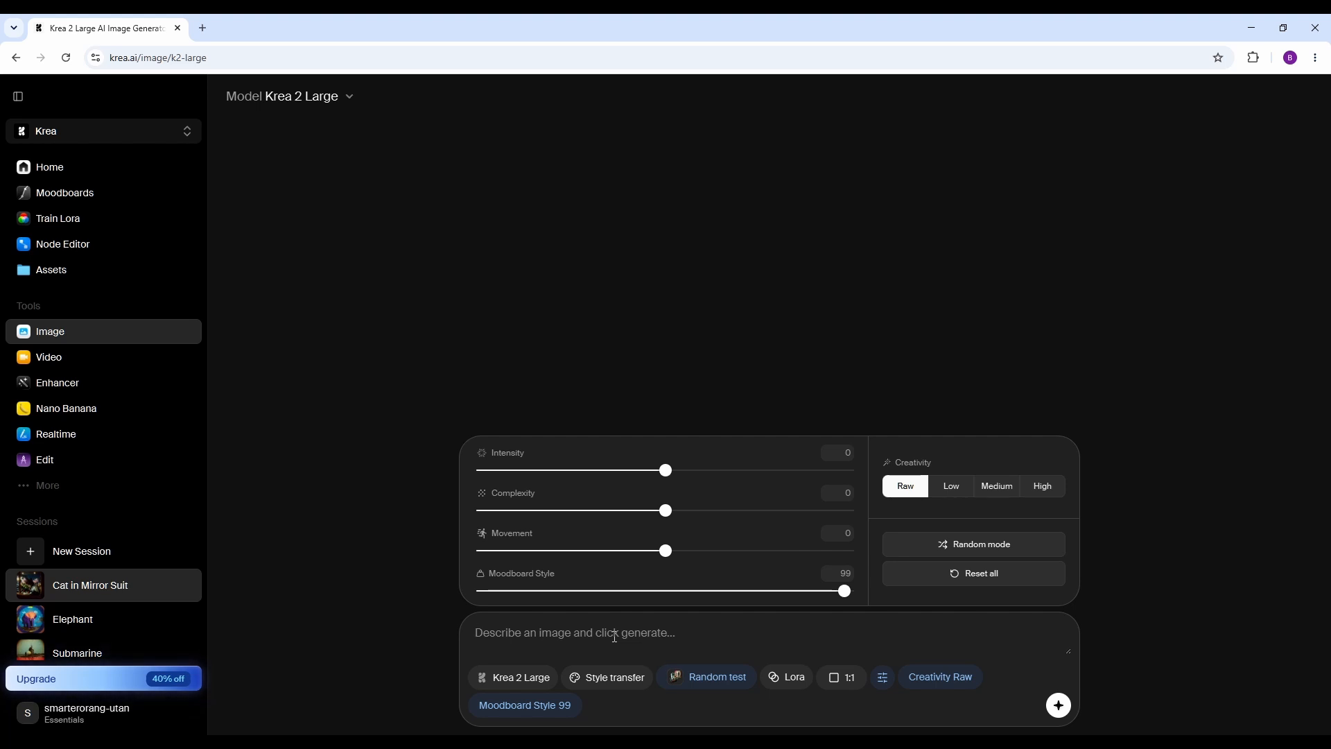
# Generate a batch of images from the prompt "object" with the Random test moodboard.
pyautogui.write('object')
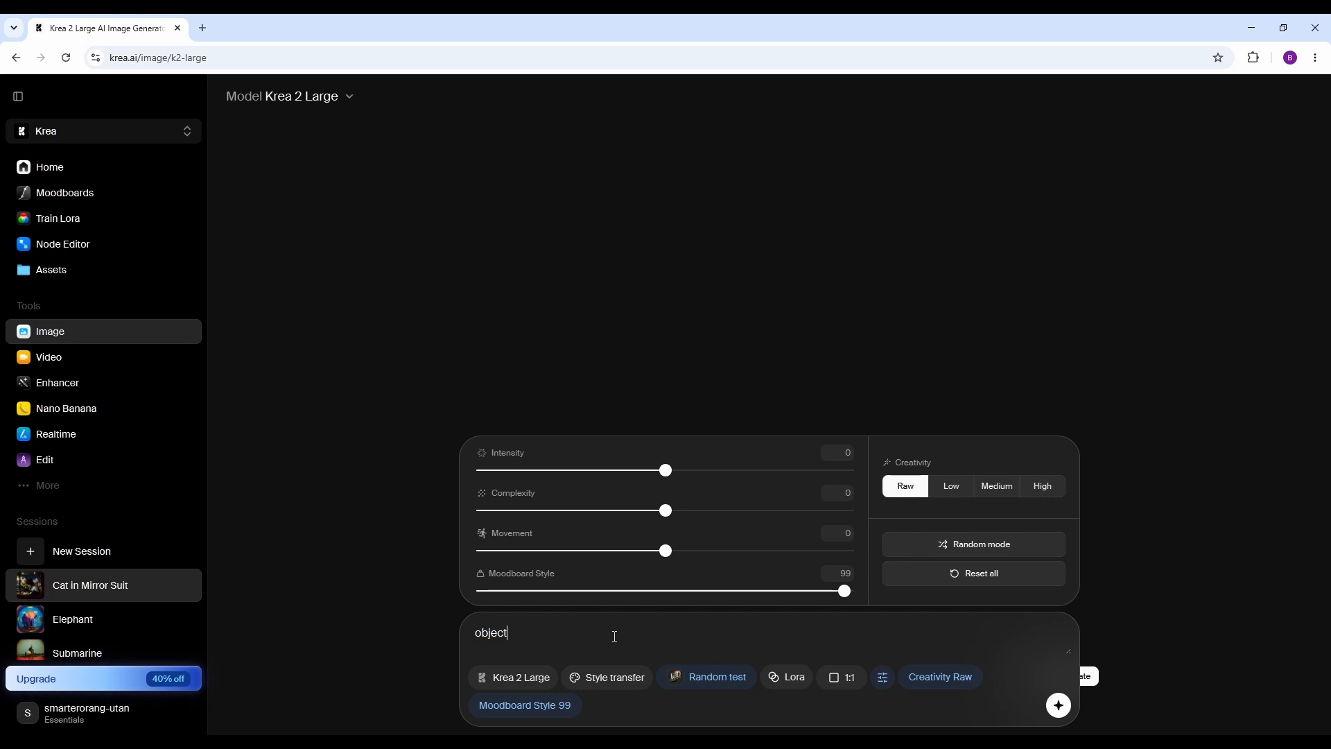
pyautogui.click(1061, 709)
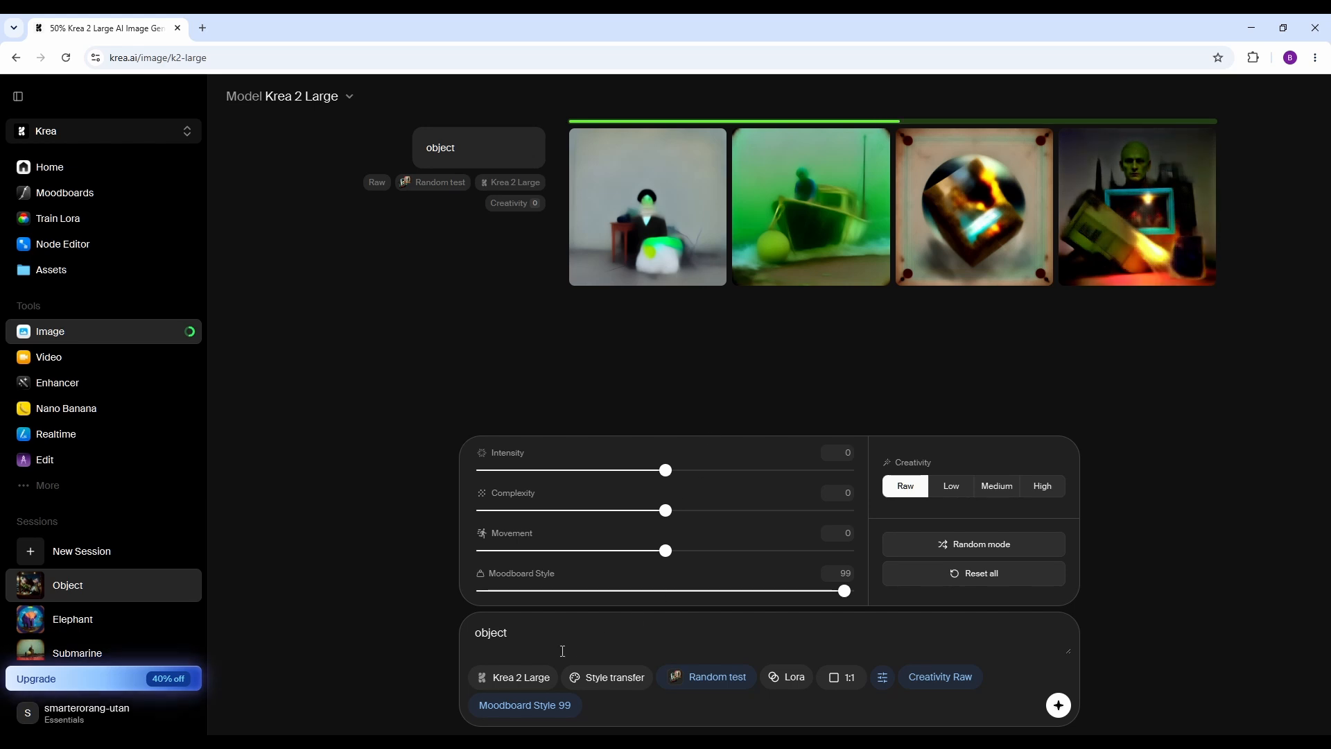
# Switch the model to Krea 2 Turbo, clear the prompt, and generate several image batches without a prompt.
pyautogui.click(522, 680)
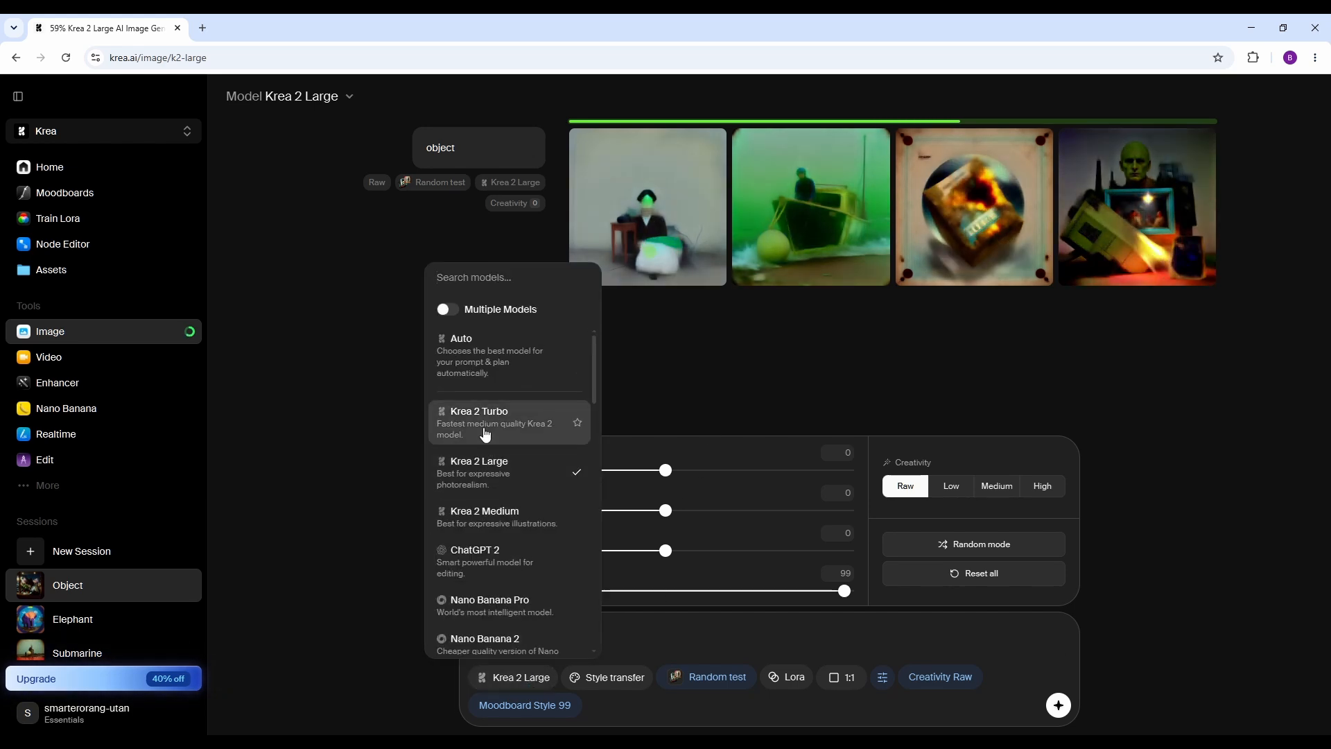
pyautogui.click(486, 424)
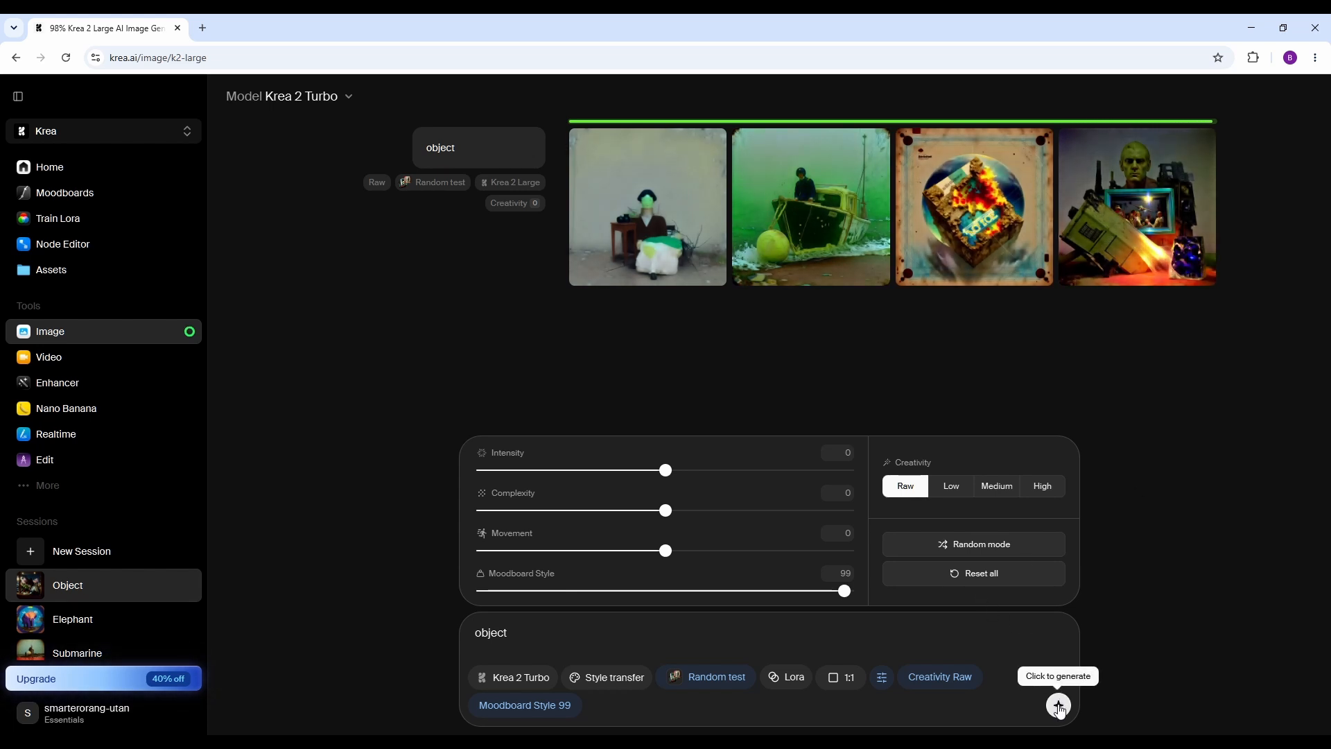
pyautogui.moveTo(517, 635); pyautogui.dragTo(467, 633)
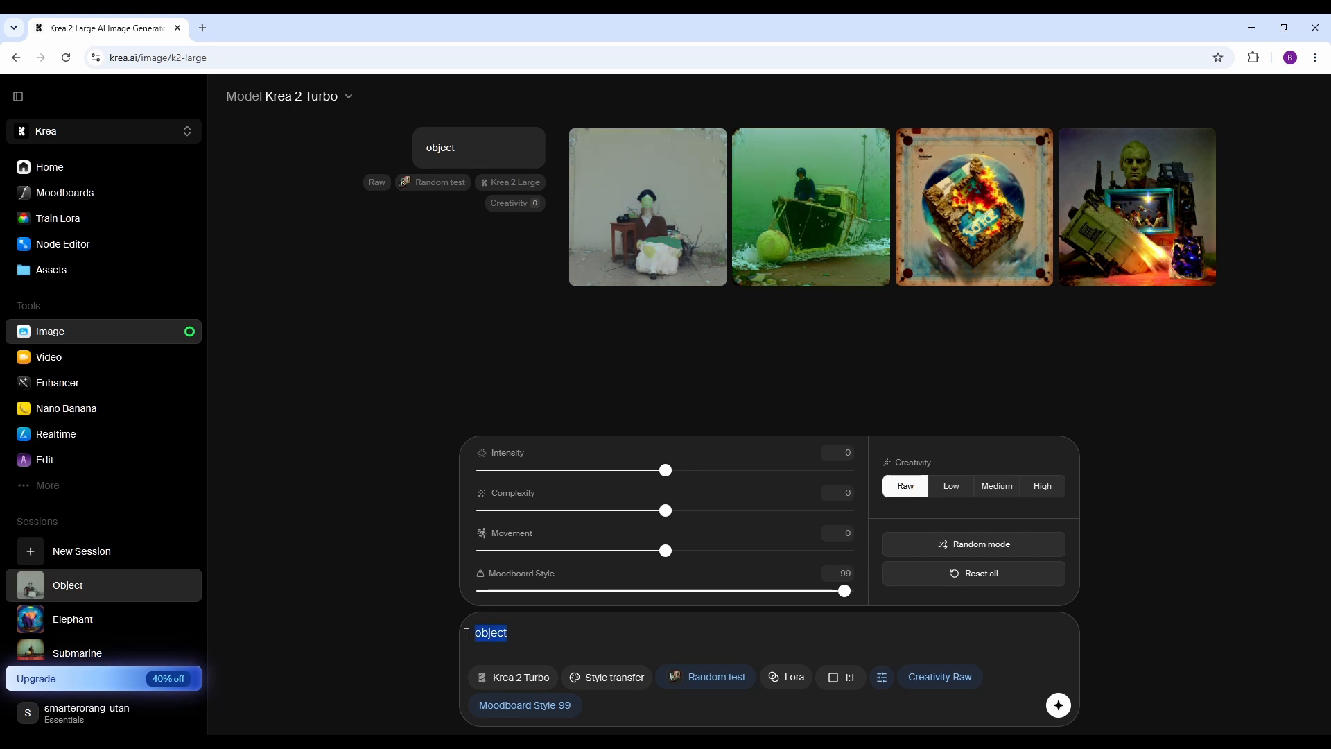
pyautogui.press('BackSpace')
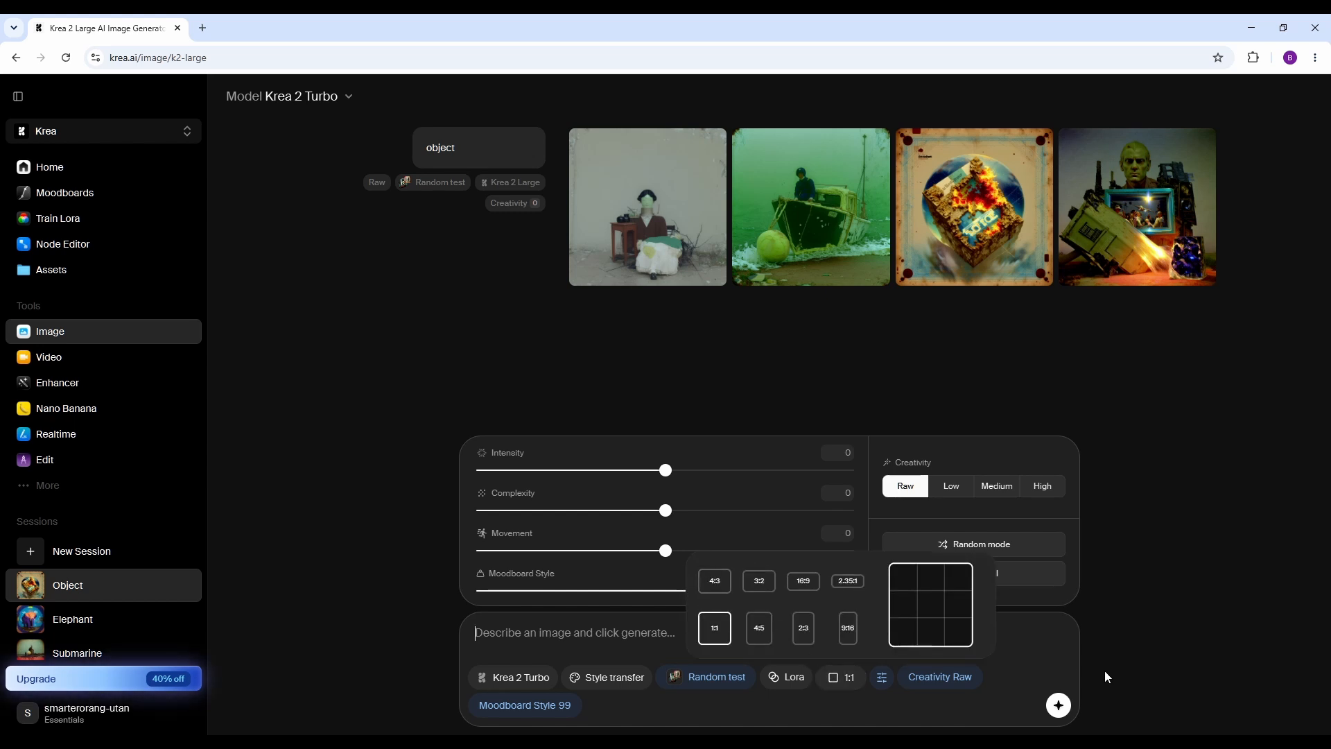
pyautogui.click(1058, 705)
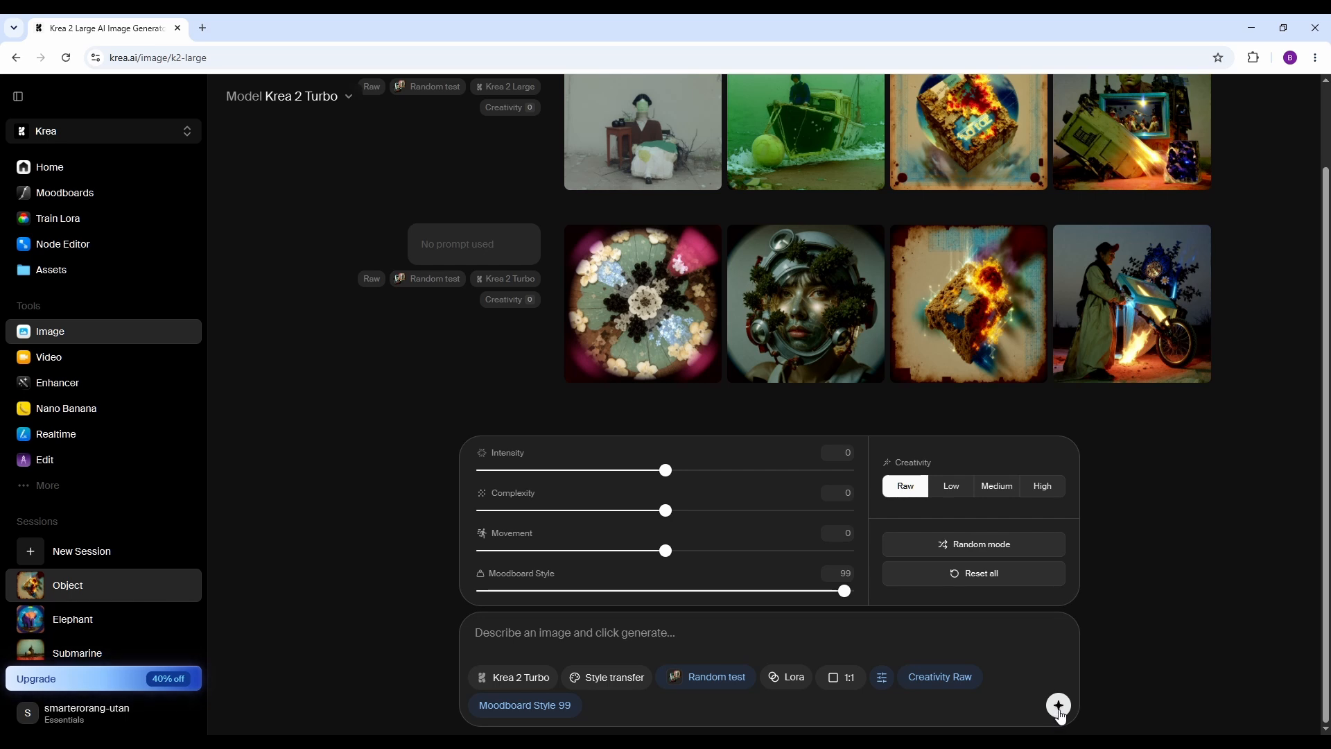
pyautogui.click(1059, 712)
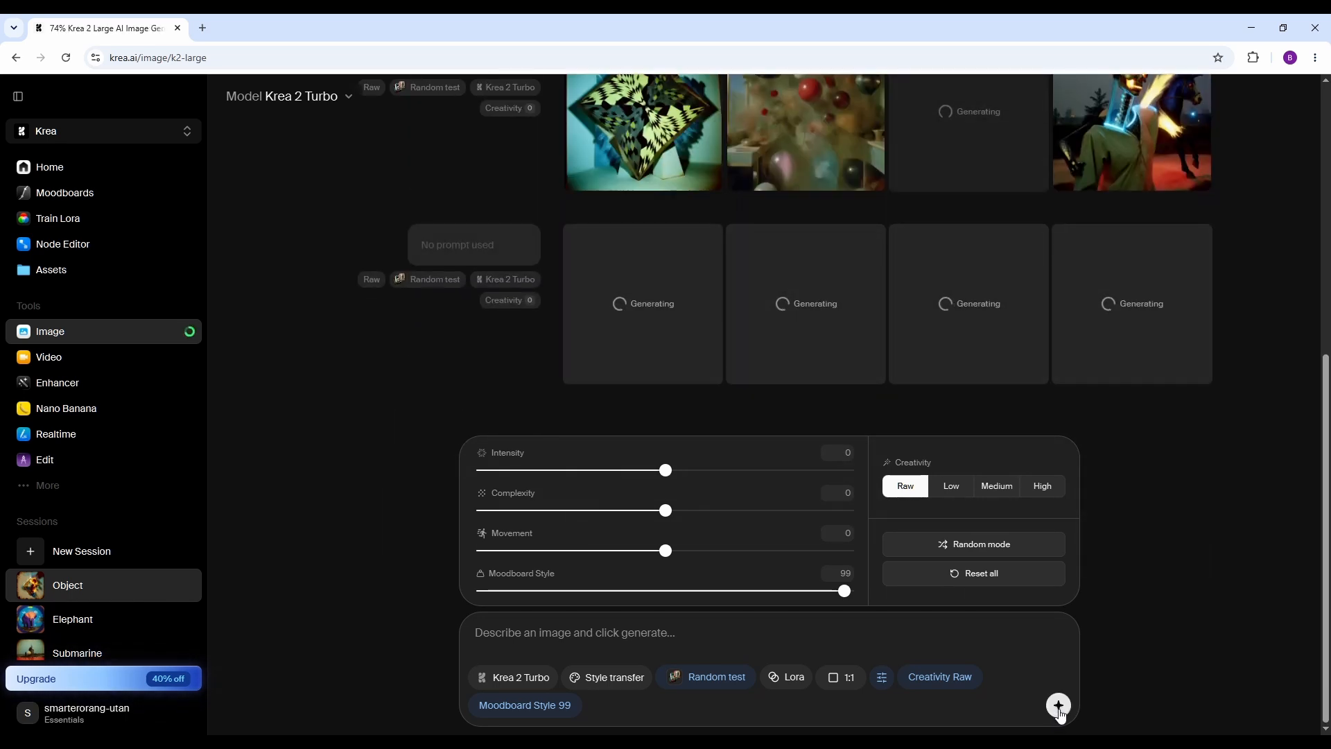
pyautogui.click(1059, 711)
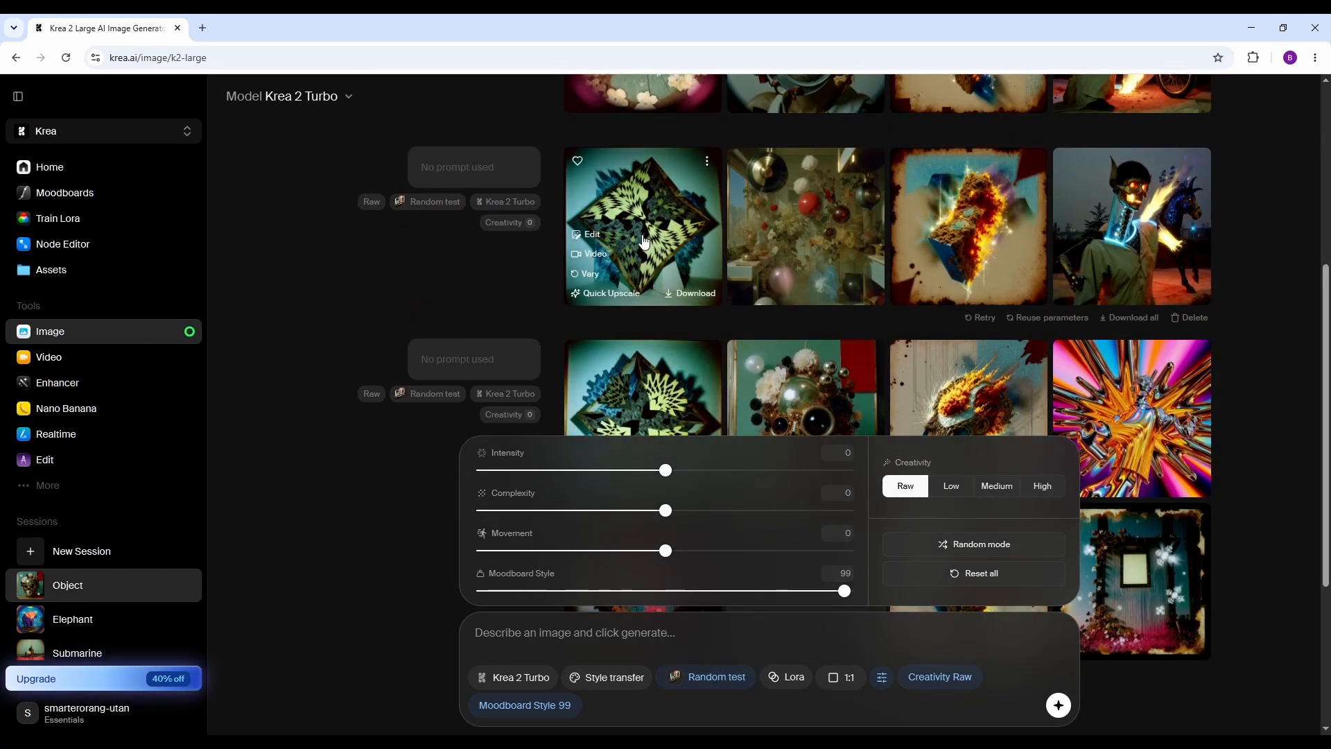
# Browse the generated images at full size, starting from the green geometric diamond in the second no-prompt batch.
pyautogui.click(642, 235)
pyautogui.press('Right')
pyautogui.press('Right')
pyautogui.press('Right')
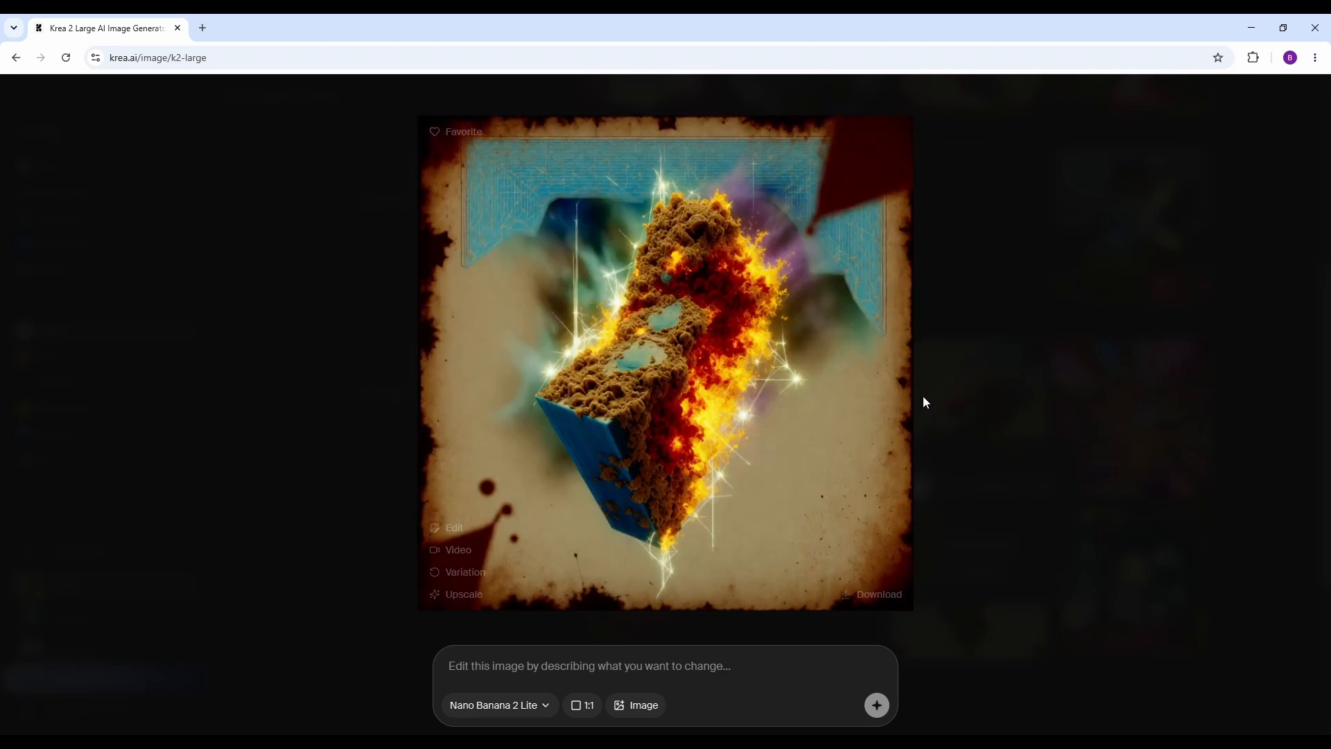
pyautogui.press('Right')
pyautogui.press('Right')
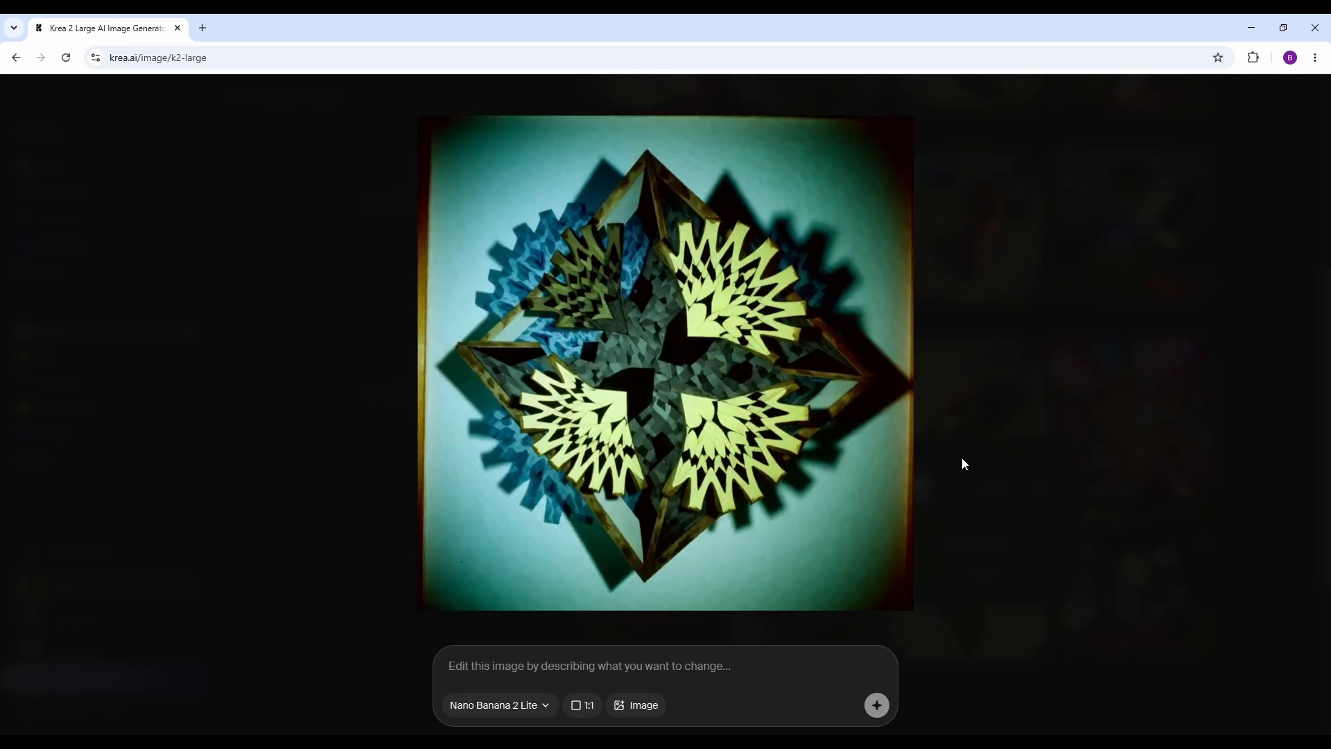
pyautogui.press('Right')
pyautogui.press('Right')
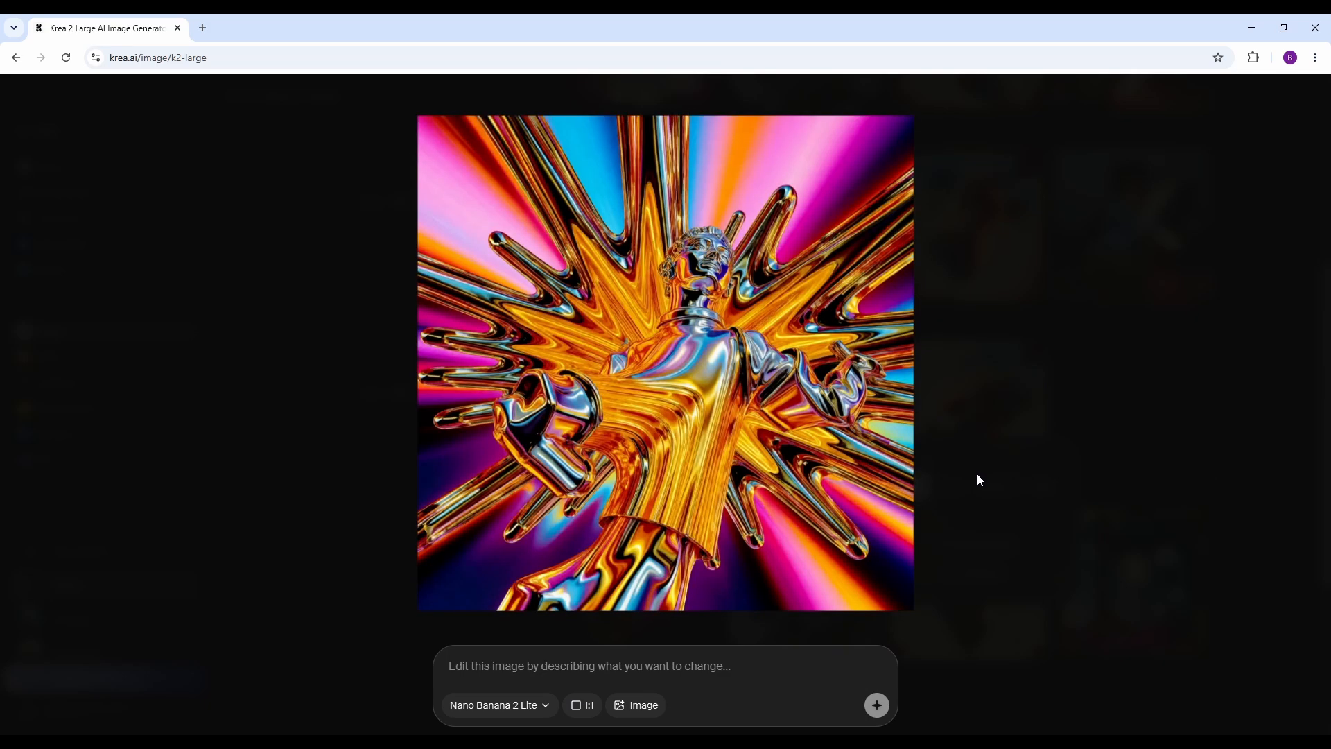
pyautogui.press('Right')
pyautogui.press('Right')
pyautogui.press('Right')
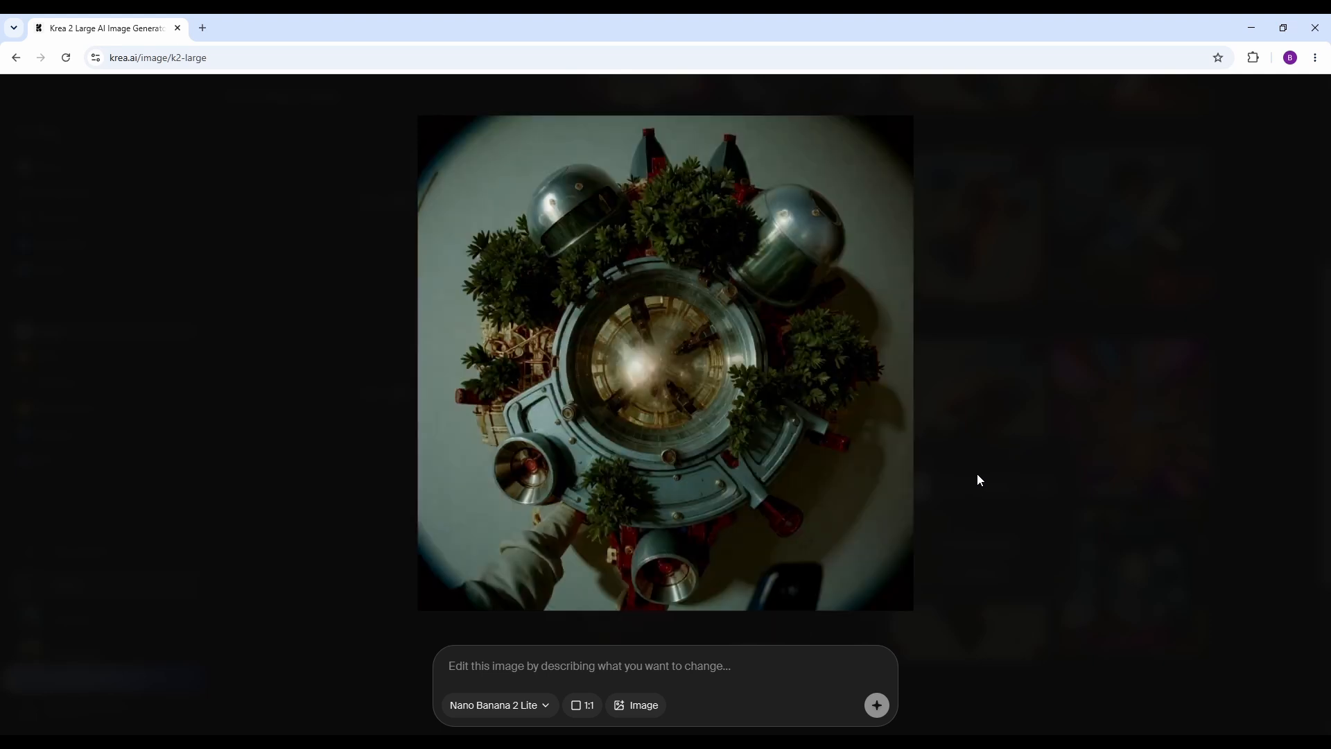
pyautogui.press('Right')
pyautogui.press('Right')
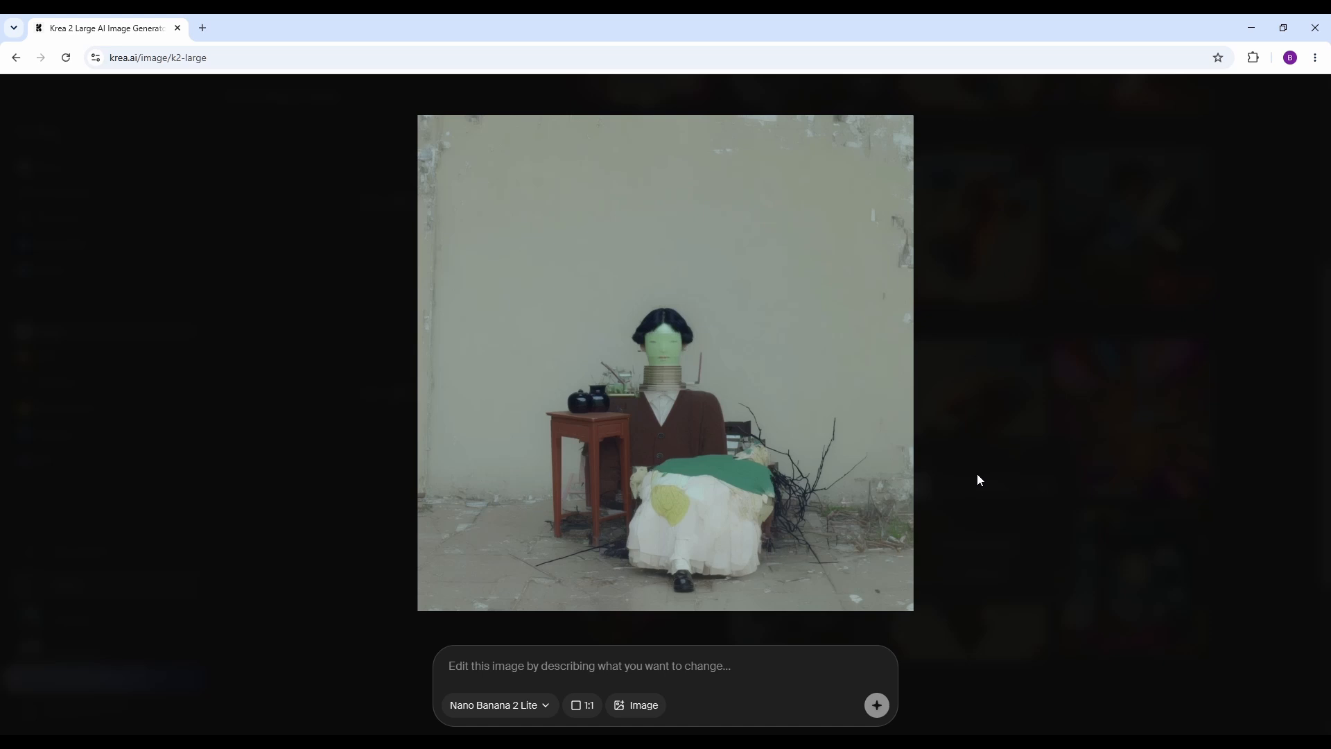
pyautogui.press('Right')
pyautogui.press('Right')
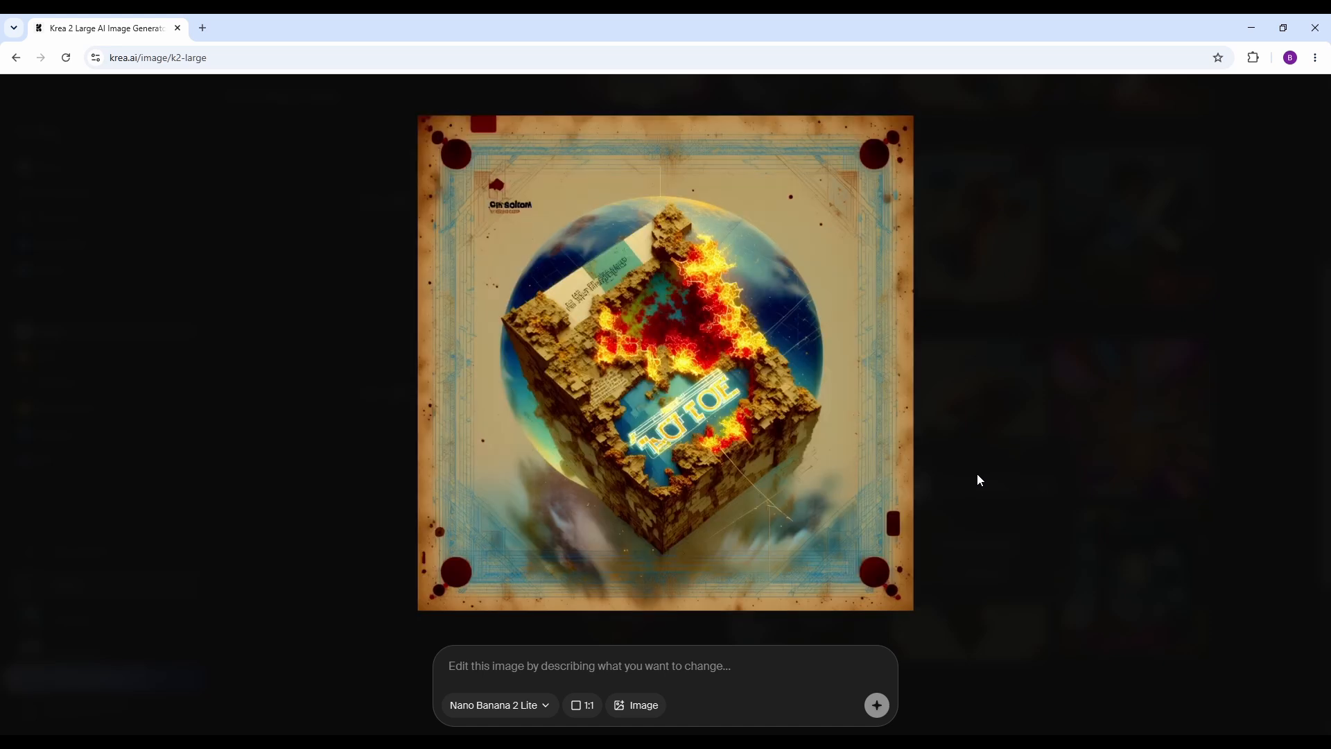
pyautogui.press('Escape')
# Set Movement to 85, Complexity to 50 and Intensity to -52, and generate two batches without a prompt.
pyautogui.scroll(-2, 988, 468)
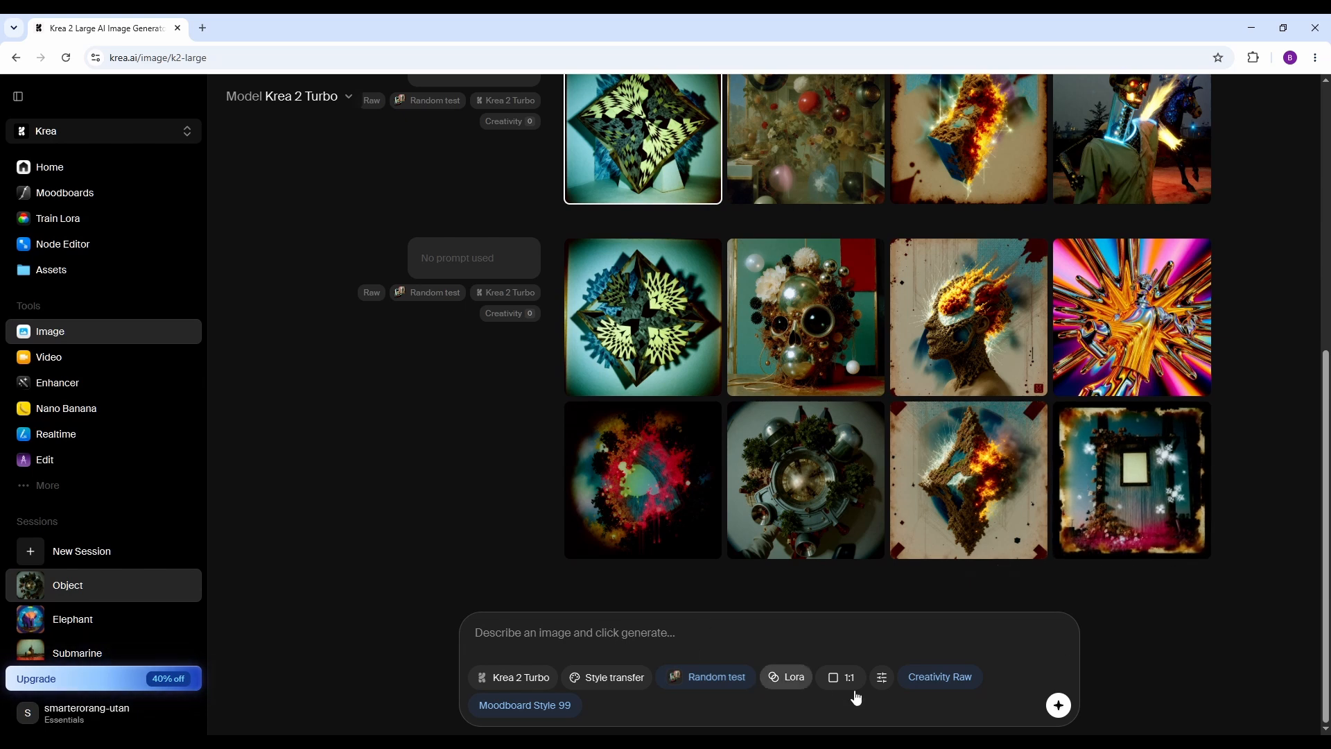
pyautogui.click(881, 679)
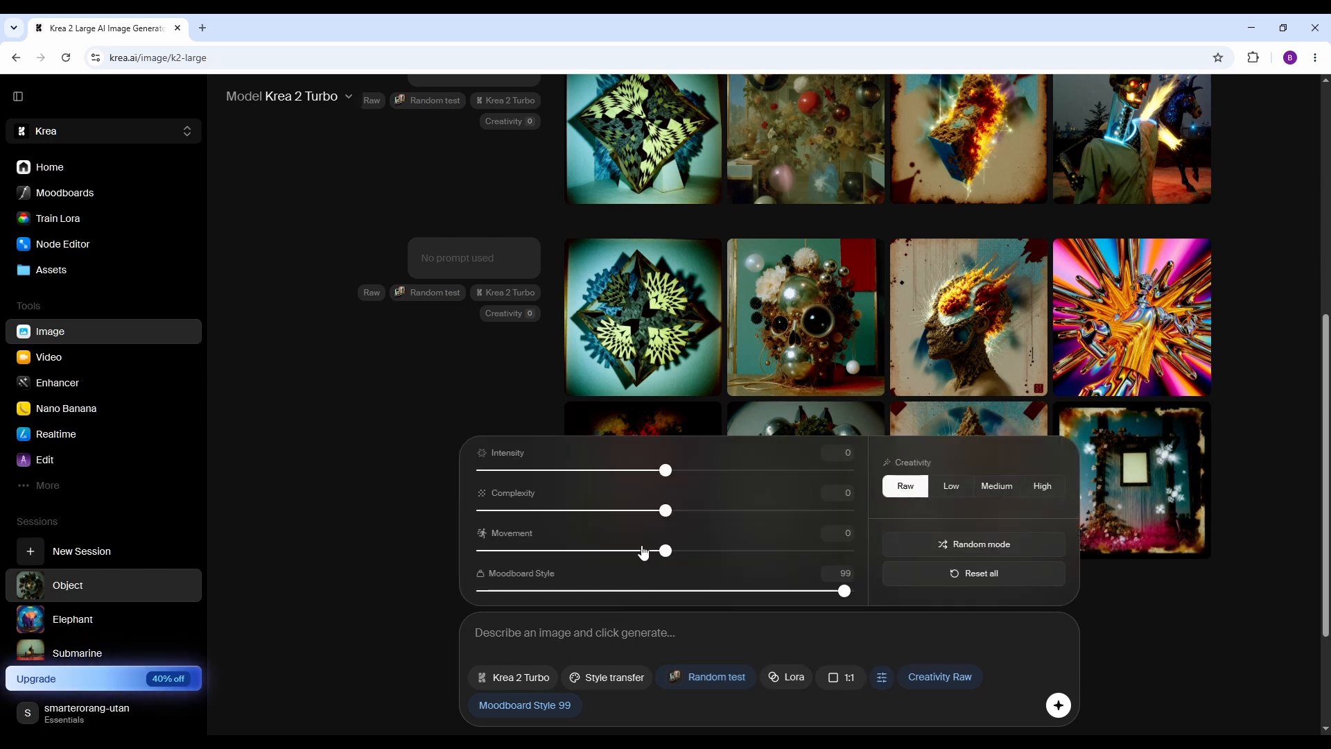
pyautogui.moveTo(665, 558); pyautogui.dragTo(825, 567)
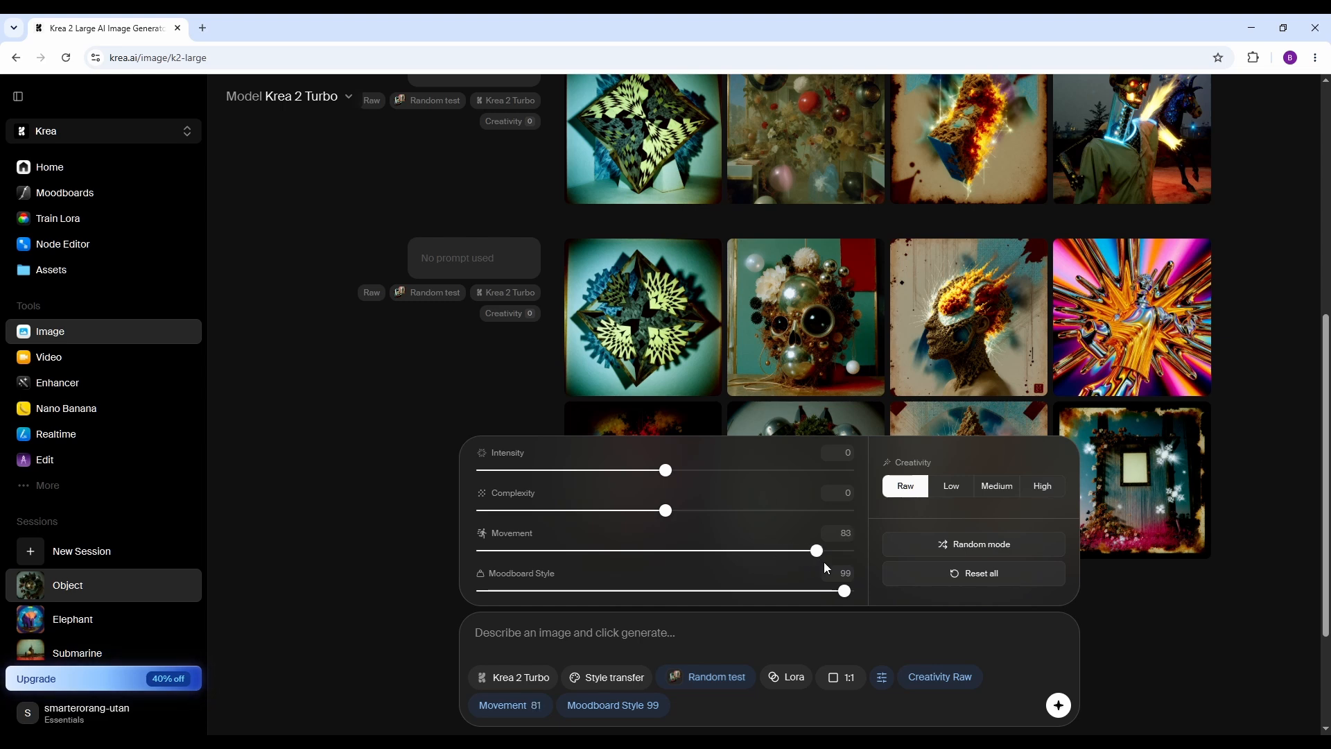
pyautogui.moveTo(665, 511); pyautogui.dragTo(759, 510)
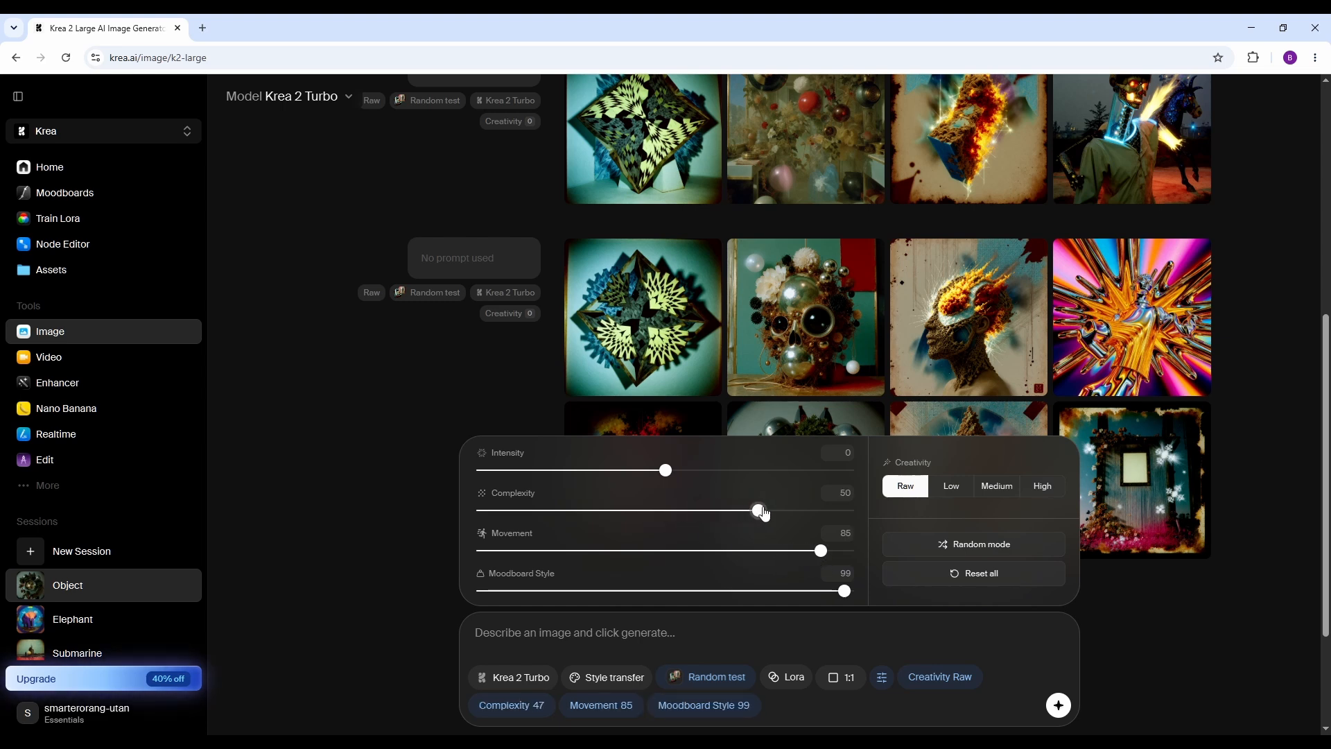
pyautogui.moveTo(666, 473); pyautogui.dragTo(570, 466)
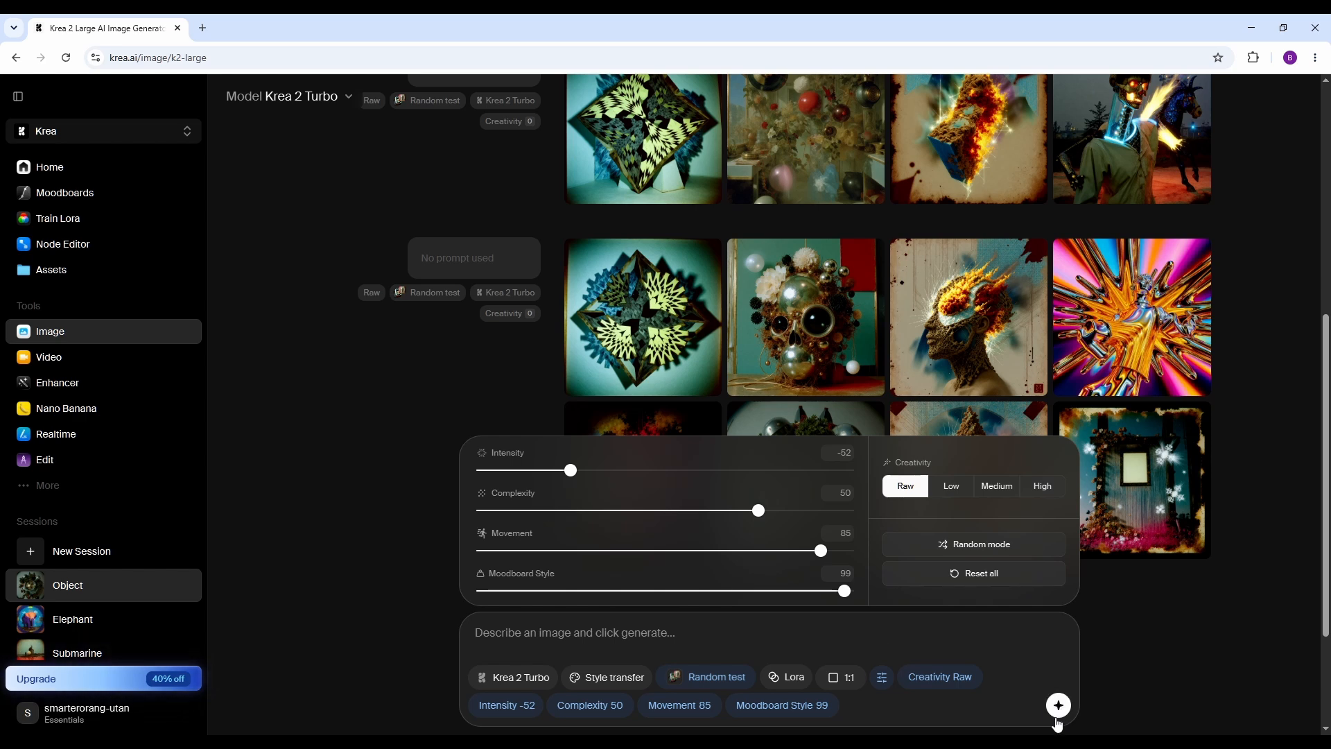
pyautogui.click(1058, 707)
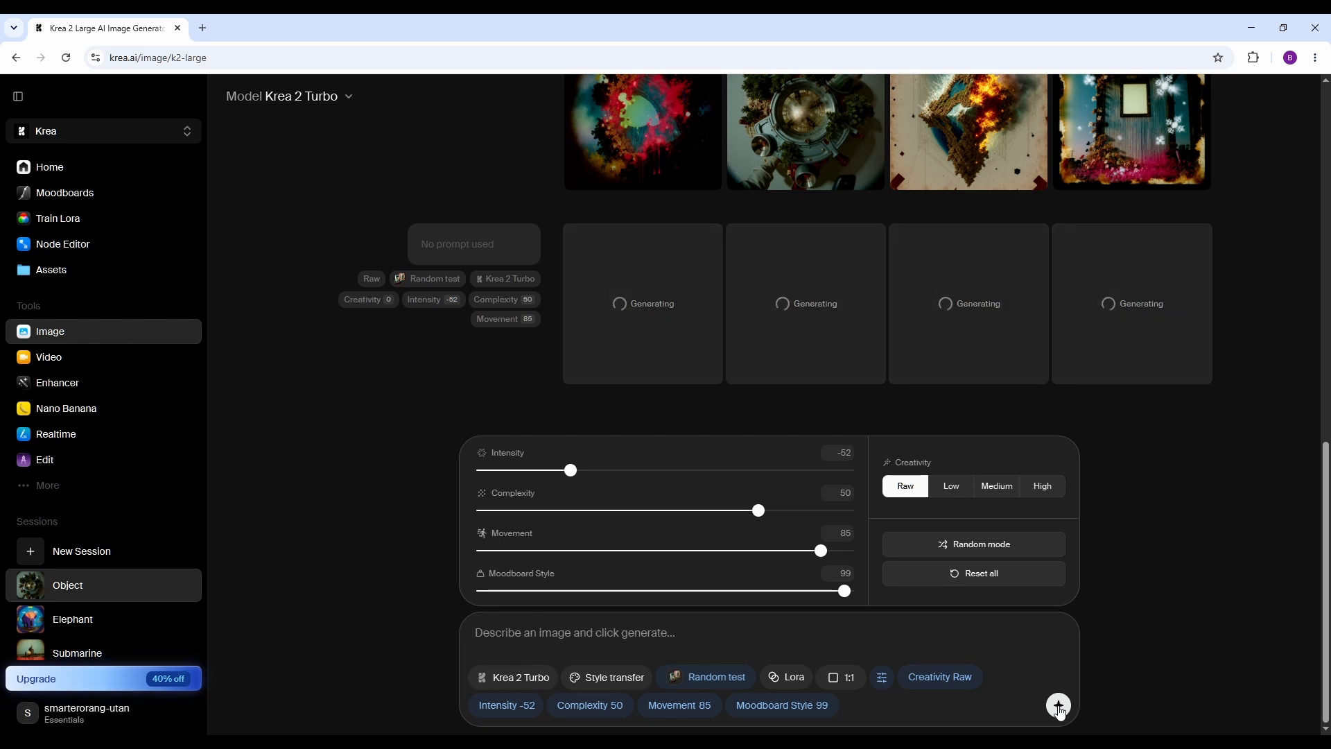
pyautogui.click(1058, 707)
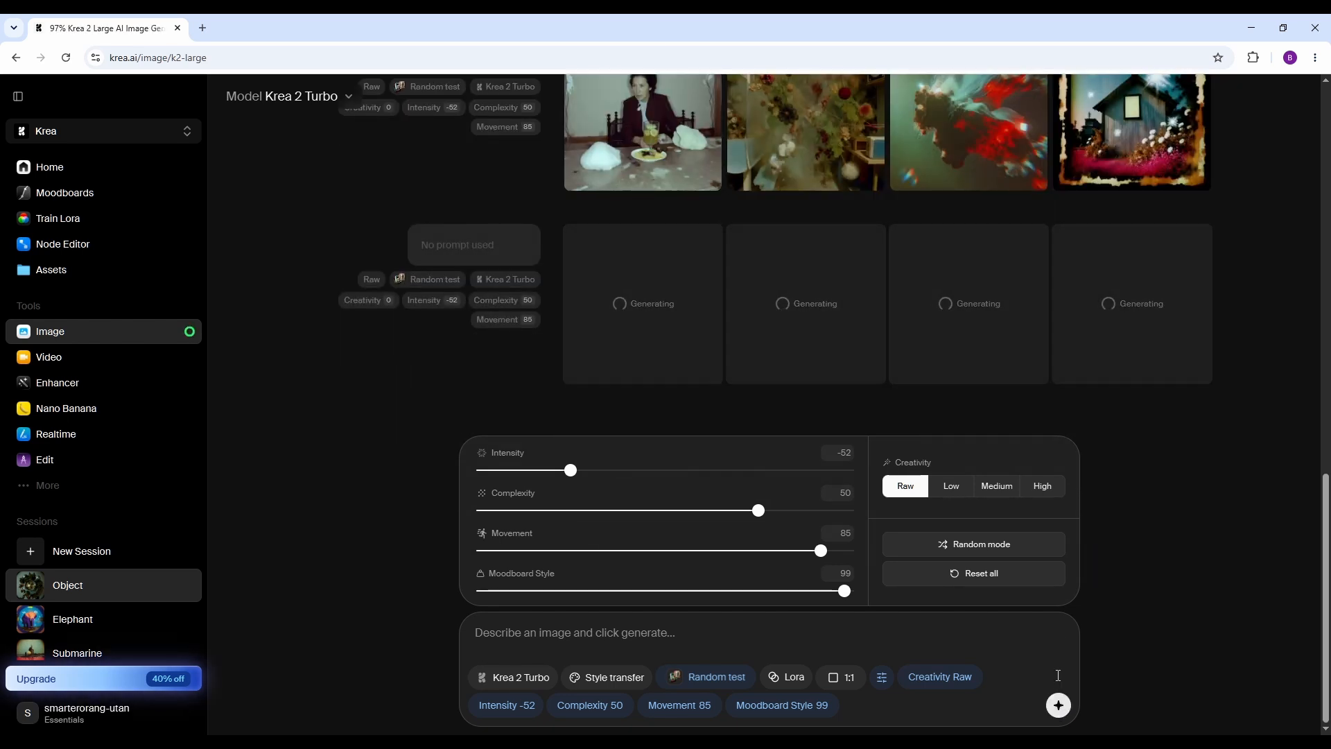
# Randomize the generation parameters, set Moodboard Style to 100, and generate another batch without a prompt.
pyautogui.scroll(1, 1209, 492)
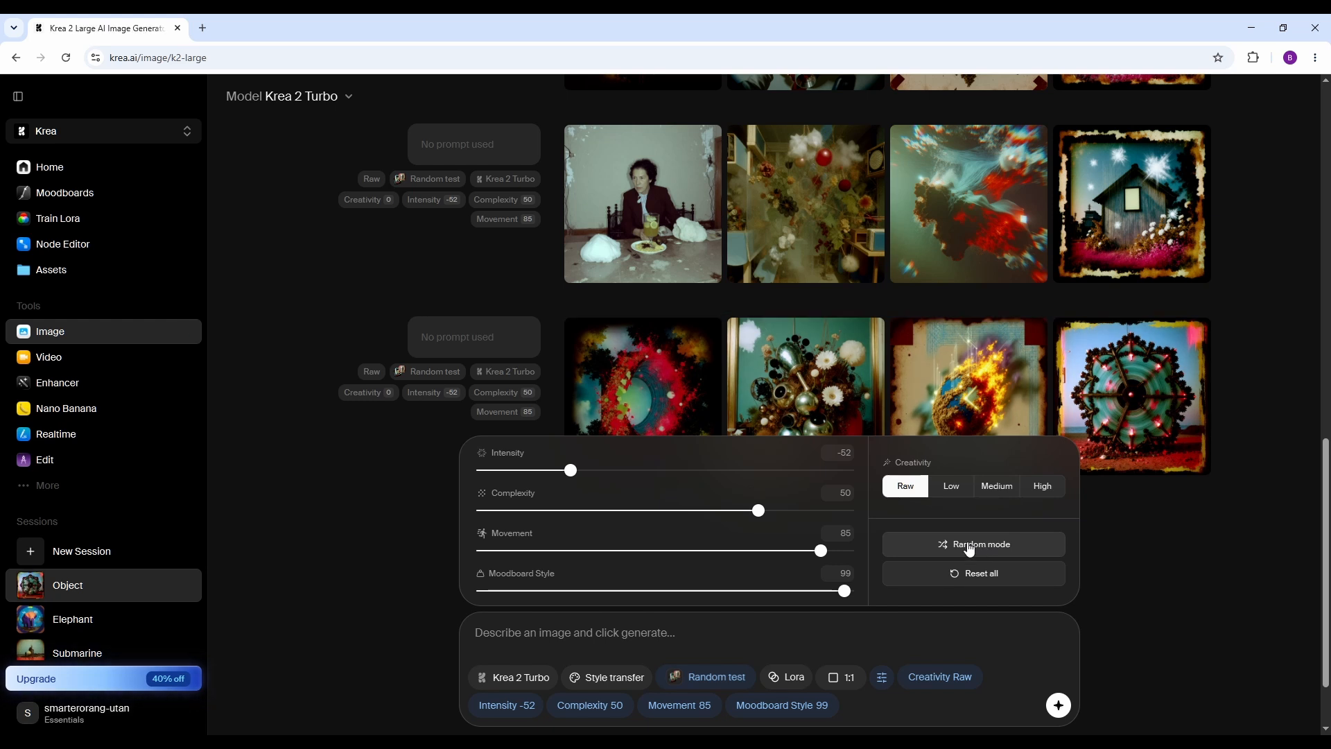
pyautogui.click(969, 545)
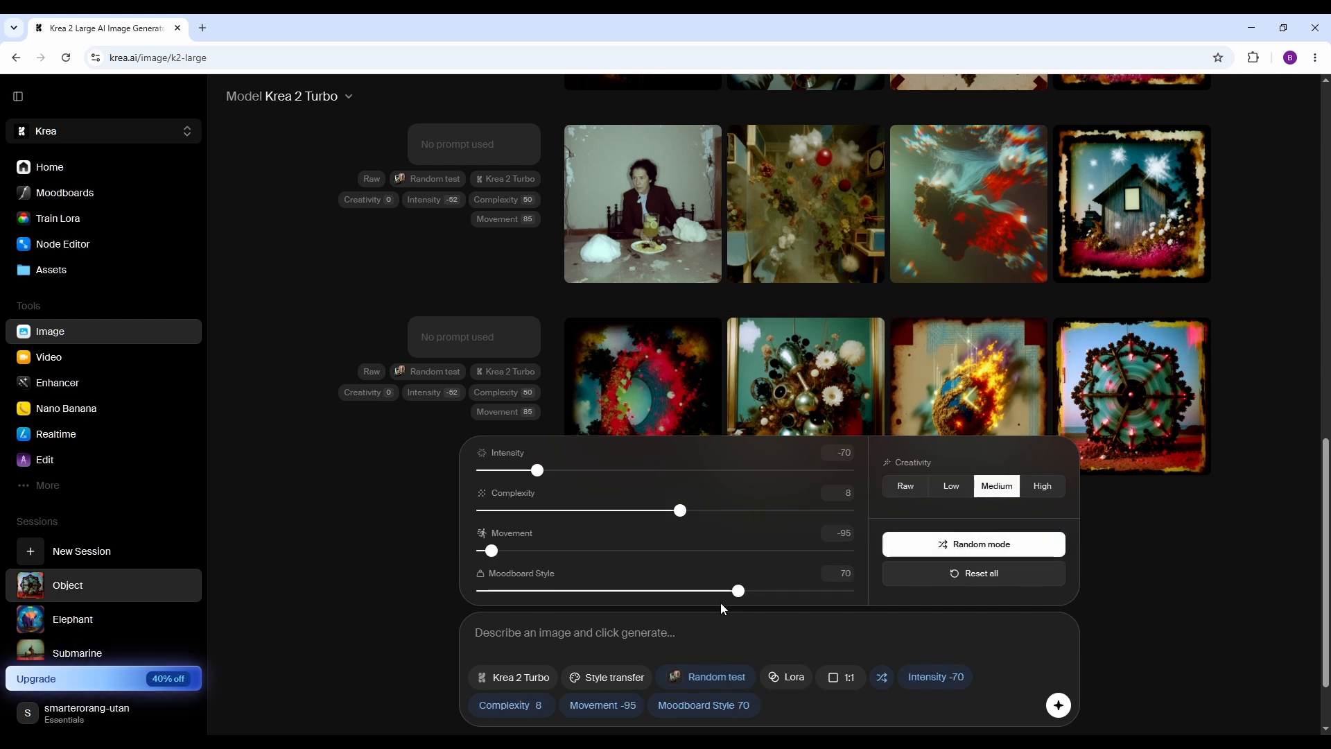
pyautogui.moveTo(738, 593); pyautogui.dragTo(860, 593)
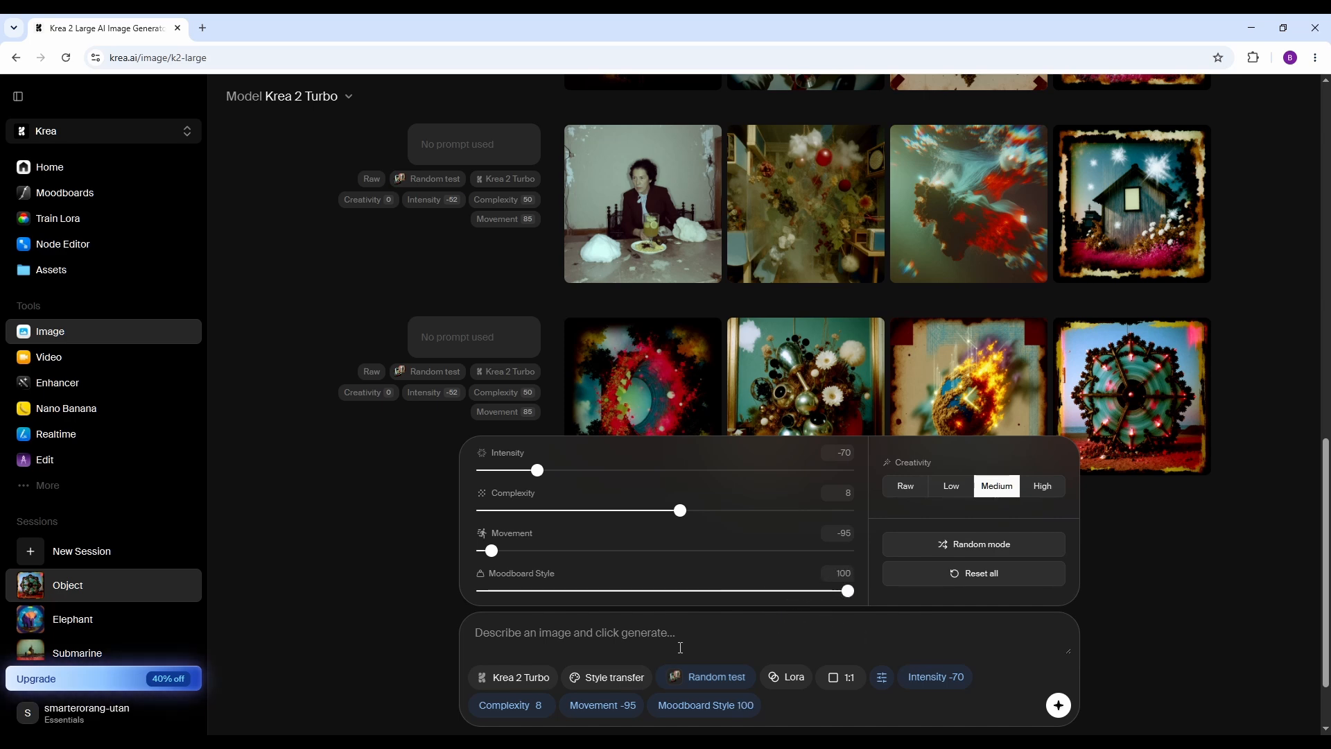
pyautogui.click(1054, 718)
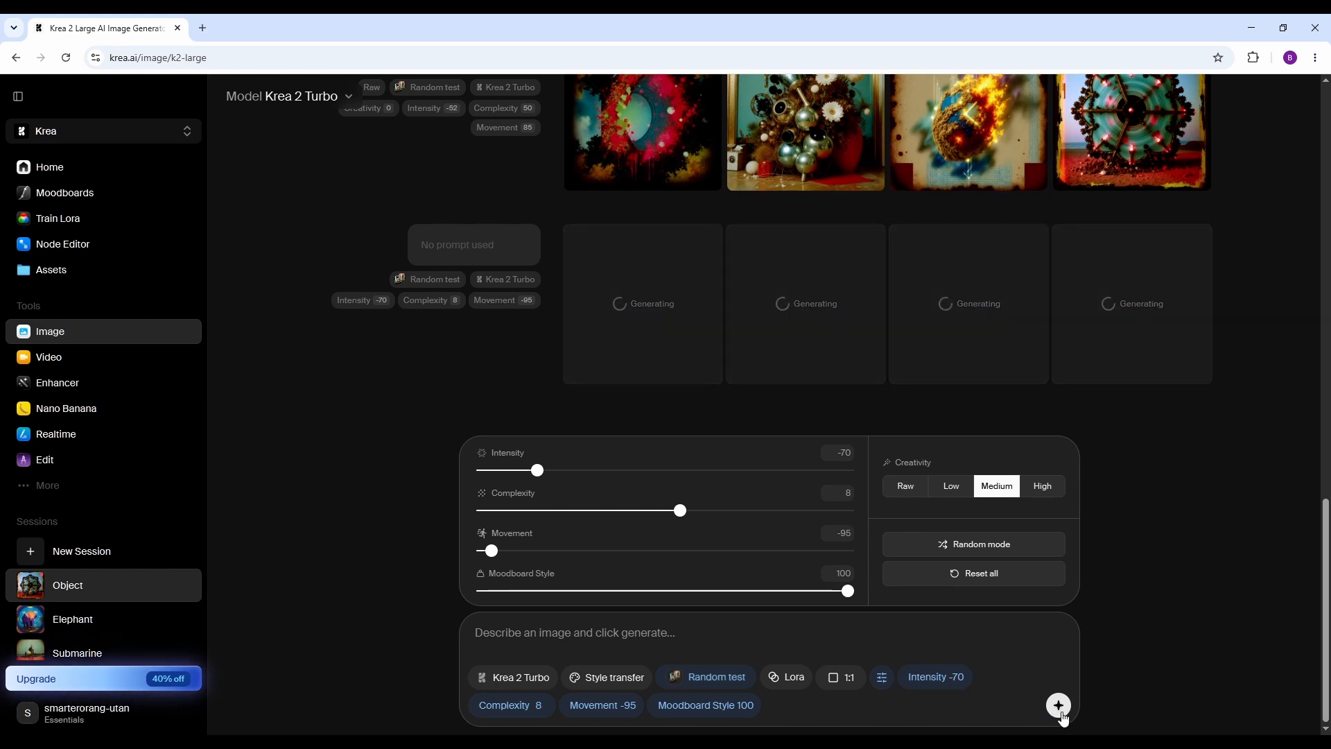
# Compare the new batch with the earlier ones, hide the generation settings, and go back to the first "object" batch.
pyautogui.scroll(1, 1200, 606)
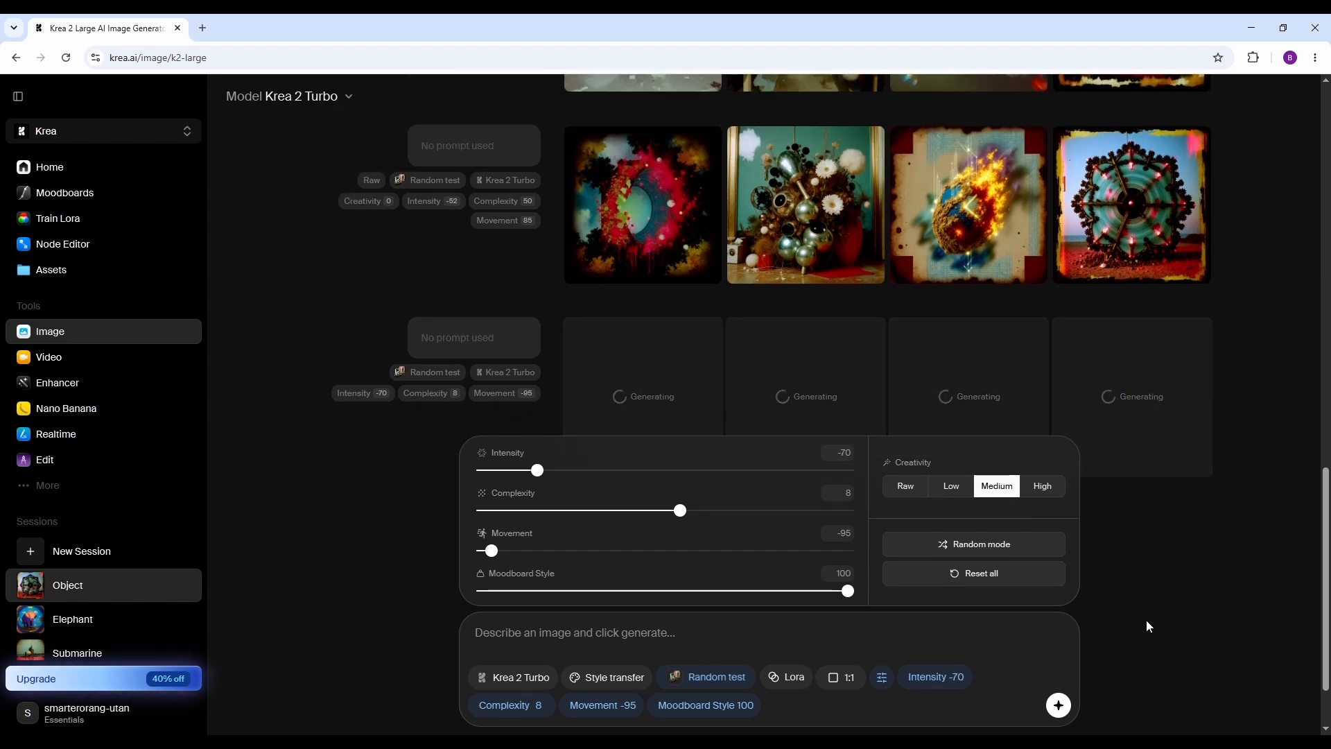
pyautogui.scroll(2, 1170, 624)
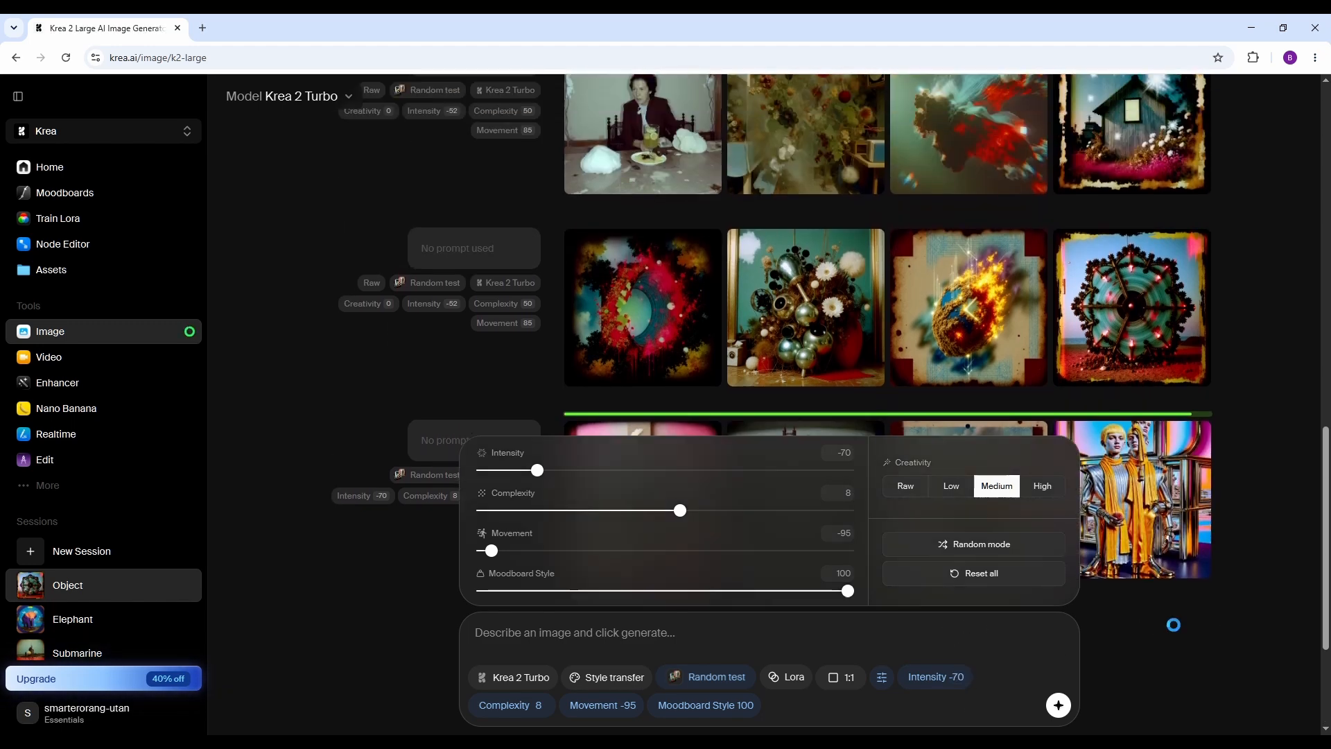
pyautogui.scroll(-1, 1176, 626)
pyautogui.scroll(3, 1218, 397)
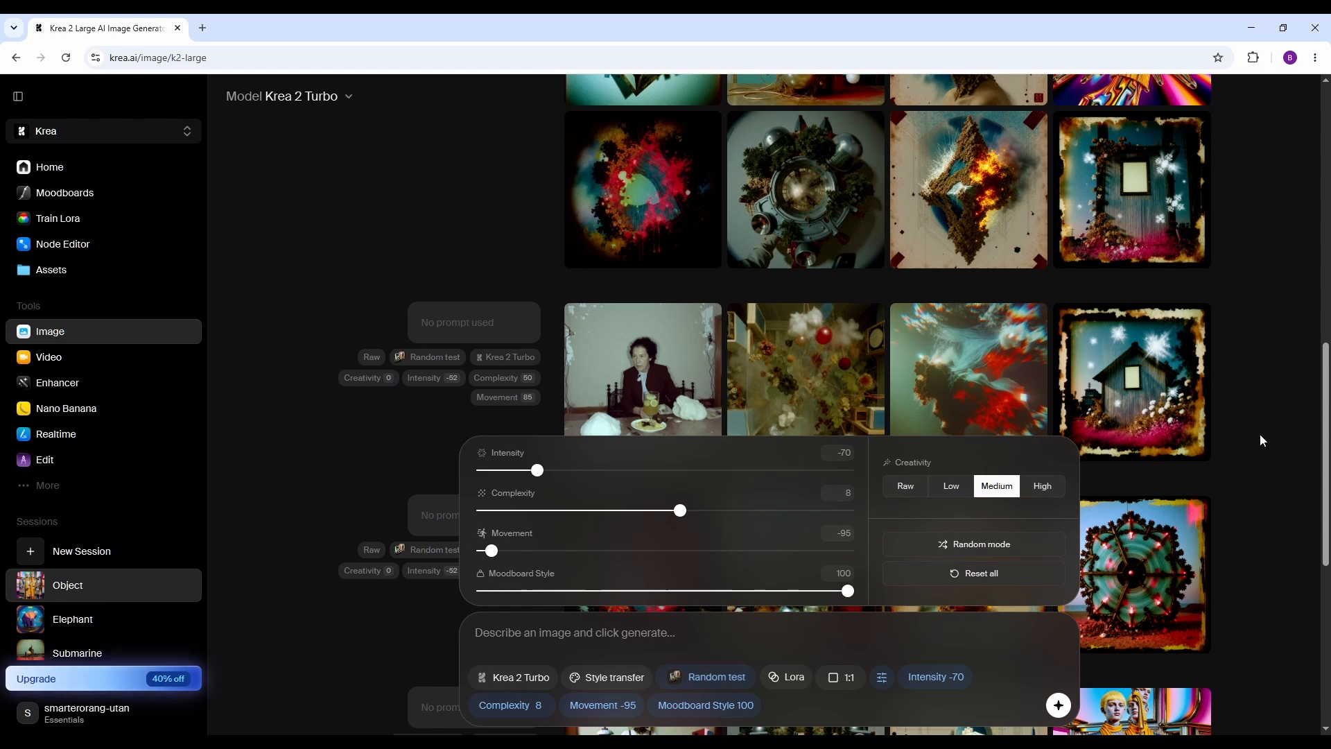
pyautogui.click(878, 689)
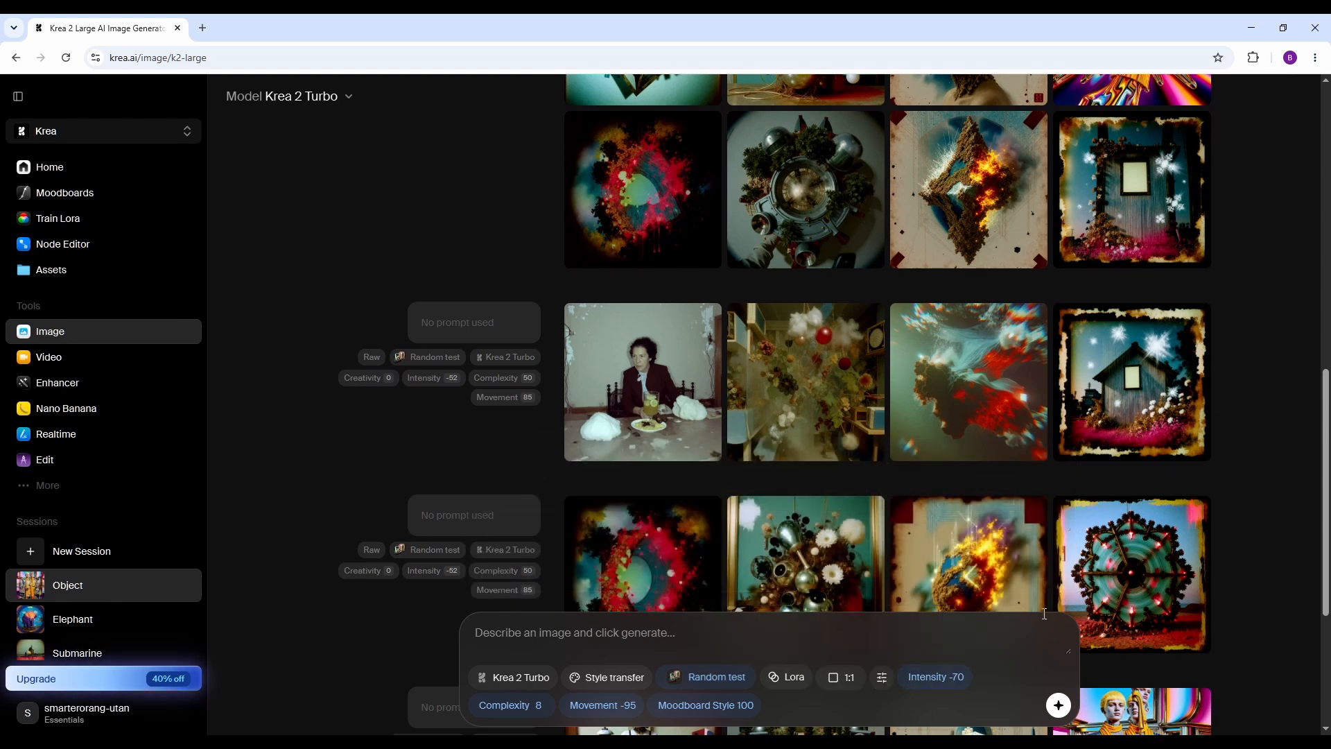
pyautogui.scroll(5, 1109, 568)
pyautogui.scroll(5, 1110, 567)
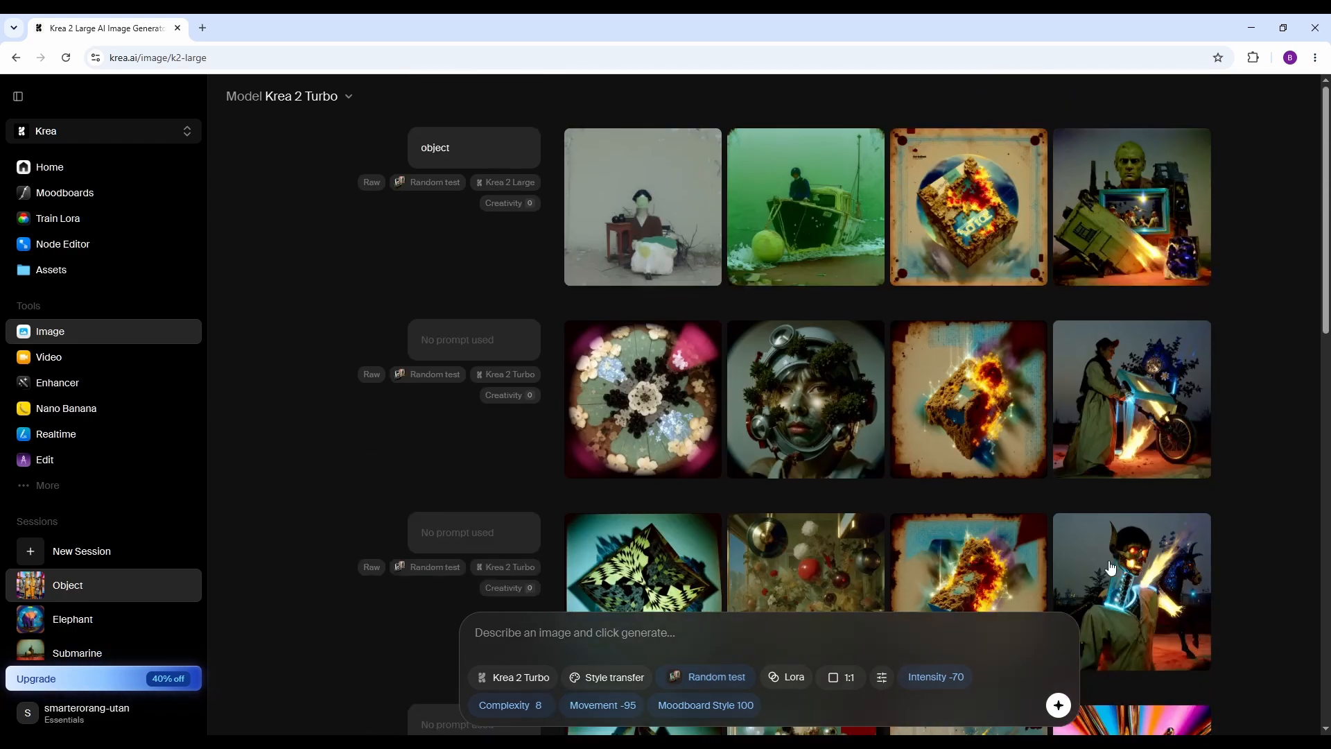
# Browse the generated images at full size, starting from the seated figure in the first "object" batch.
pyautogui.moveTo(686, 248)
pyautogui.click(669, 214)
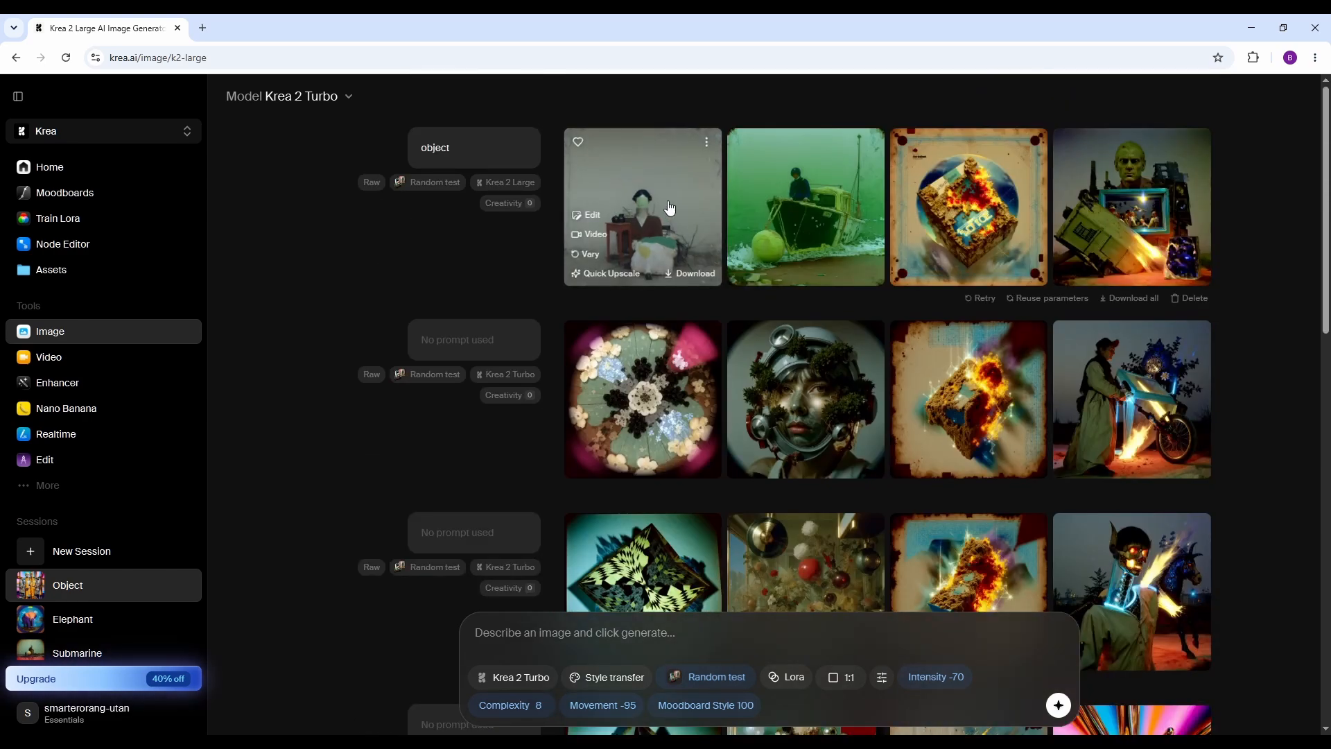
pyautogui.press('Right')
pyautogui.press('Right')
pyautogui.press('Right')
pyautogui.press('Right')
pyautogui.press('Right')
pyautogui.press('Right')
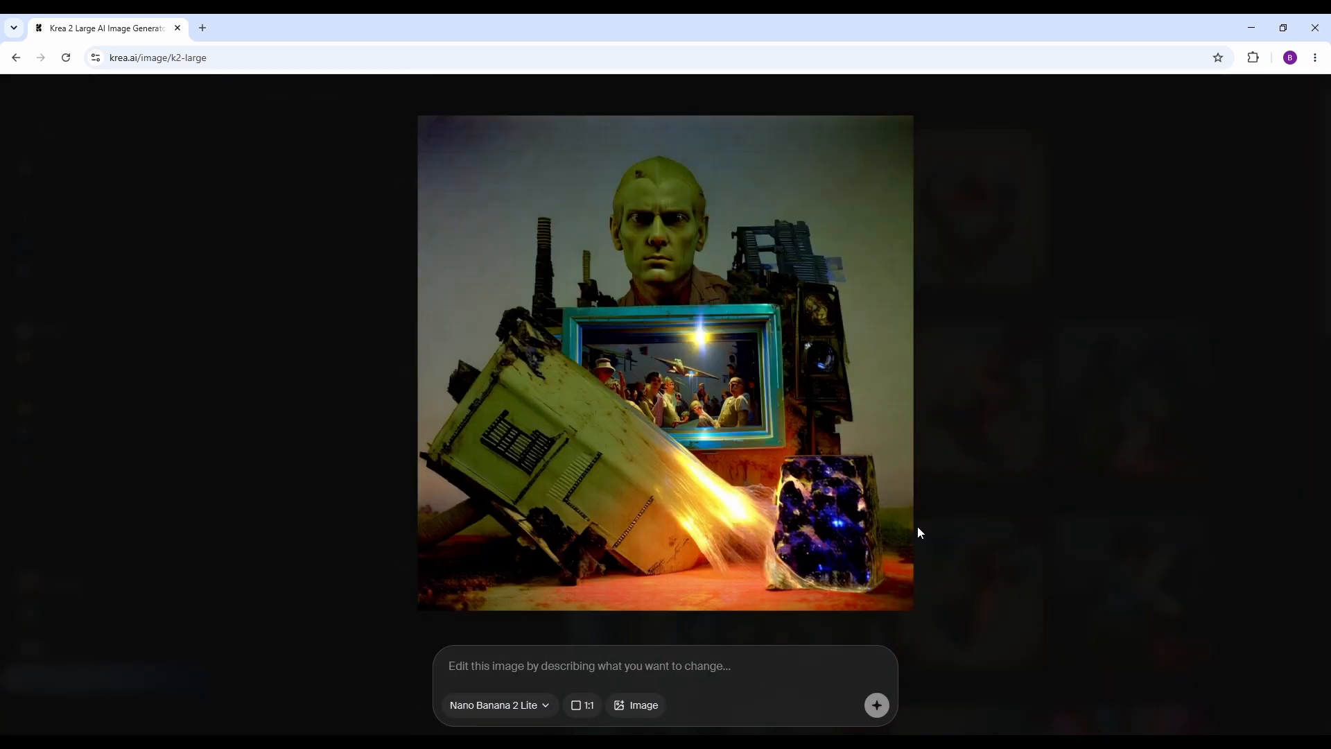
pyautogui.press('Right')
pyautogui.press('Right')
pyautogui.press('Right')
pyautogui.press('Right')
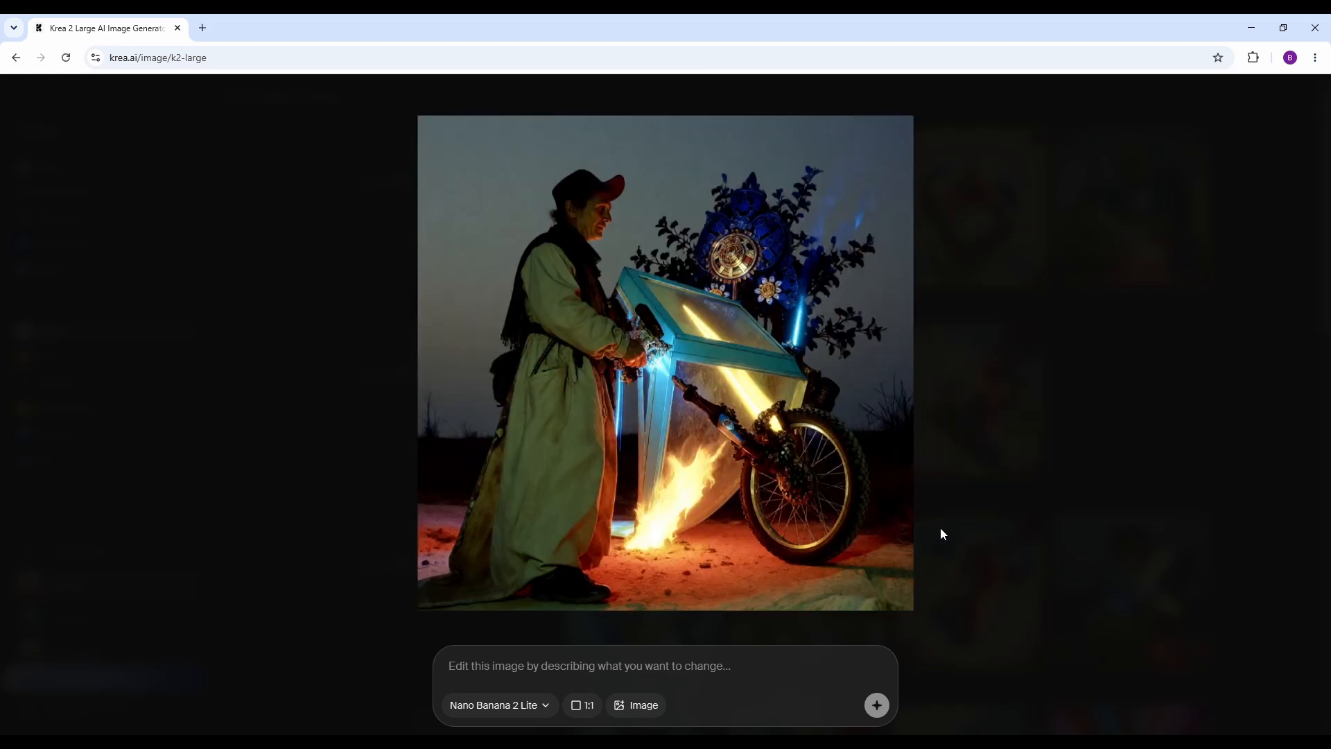
pyautogui.press('Right')
pyautogui.press('Right')
pyautogui.press('Right')
pyautogui.press('Right')
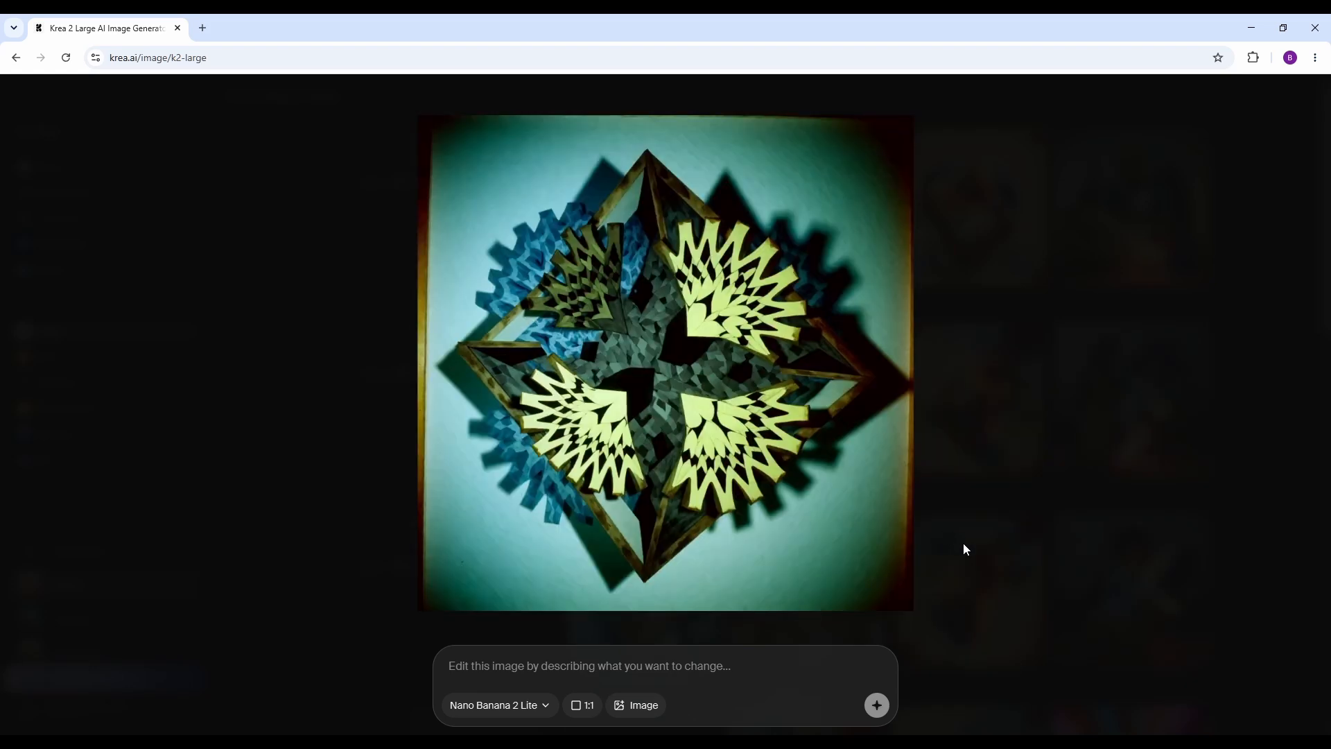
pyautogui.press('Right')
pyautogui.press('Right')
pyautogui.press('Right')
pyautogui.press('Right')
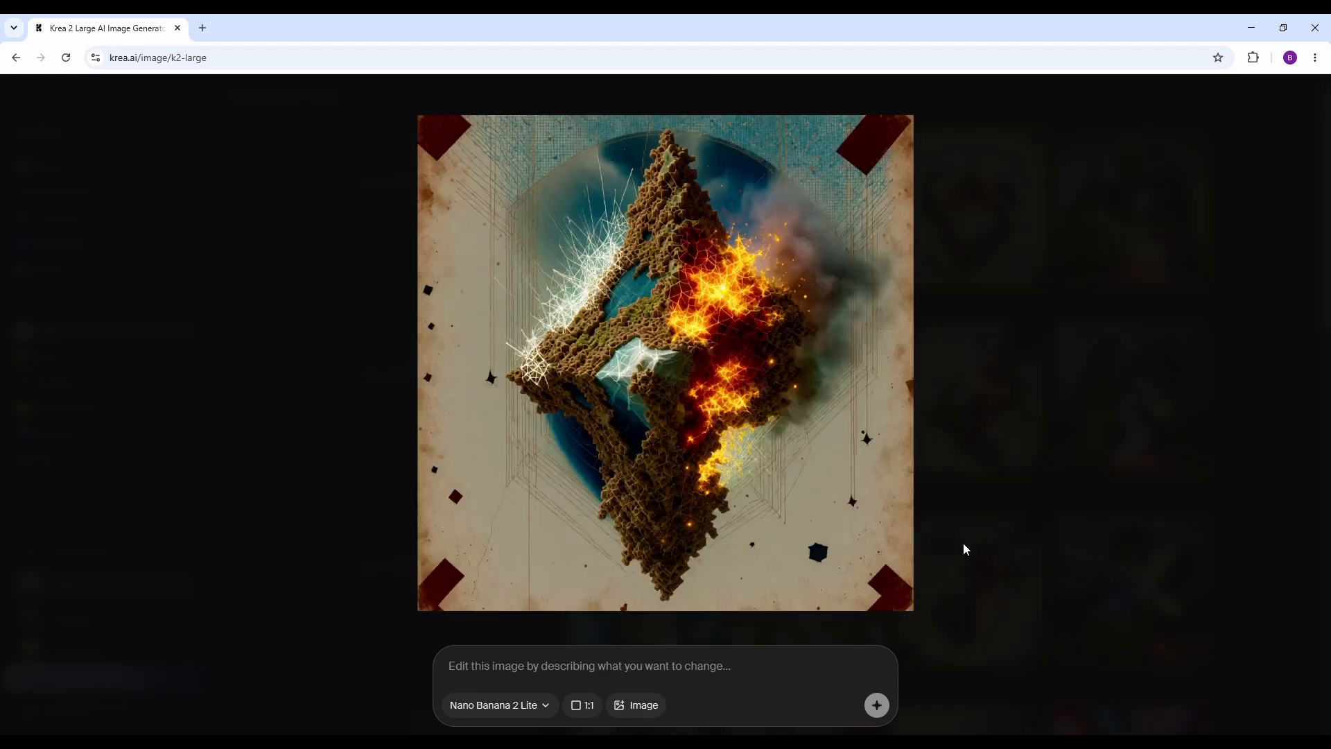
pyautogui.press('Right')
pyautogui.press('Right')
pyautogui.press('Right')
pyautogui.press('Right')
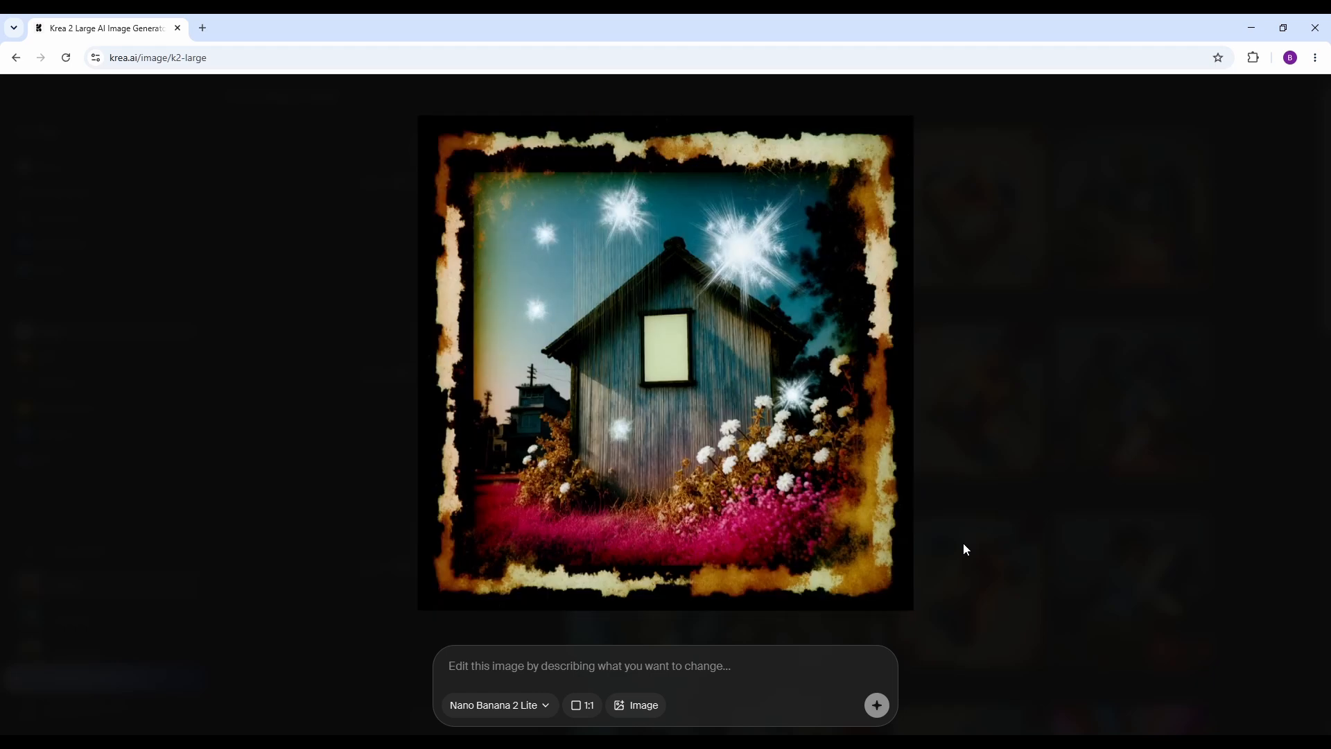
pyautogui.press('Right')
pyautogui.press('Right')
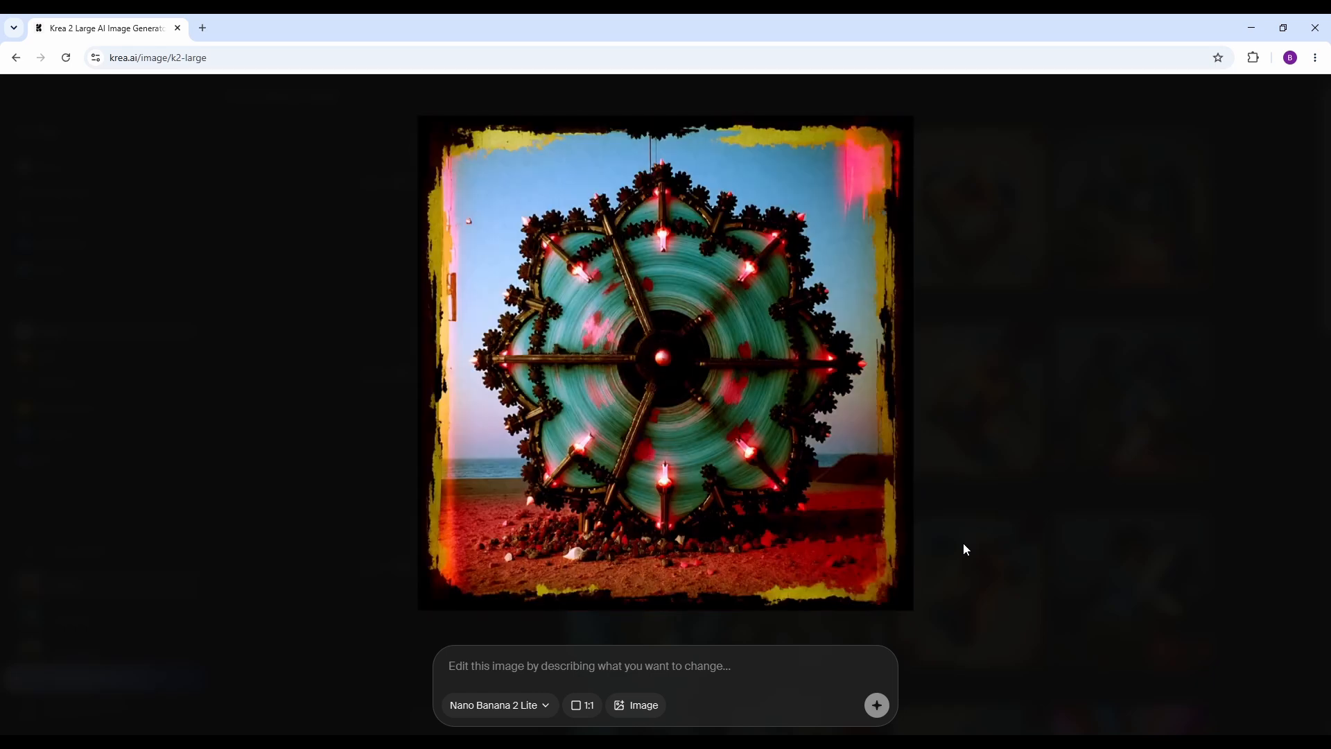
pyautogui.press('Right')
pyautogui.press('Right')
pyautogui.press('Right')
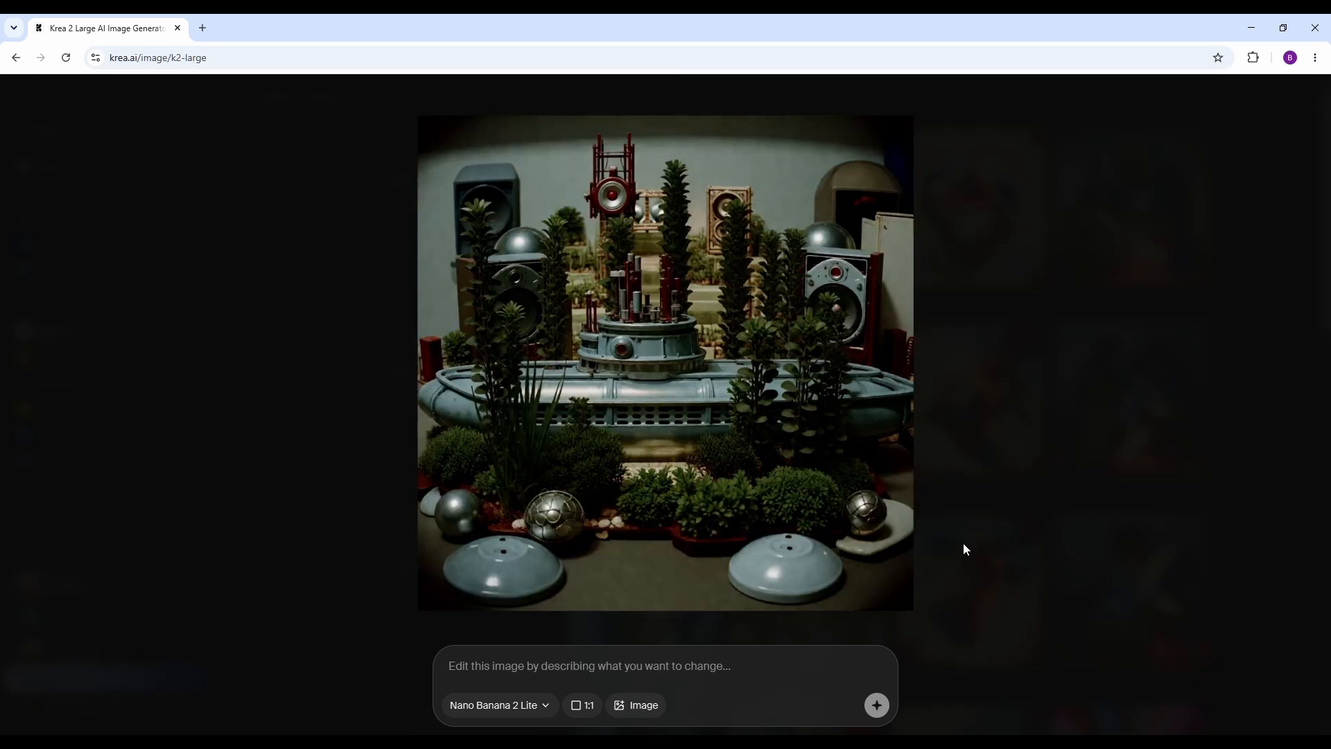
pyautogui.press('Right')
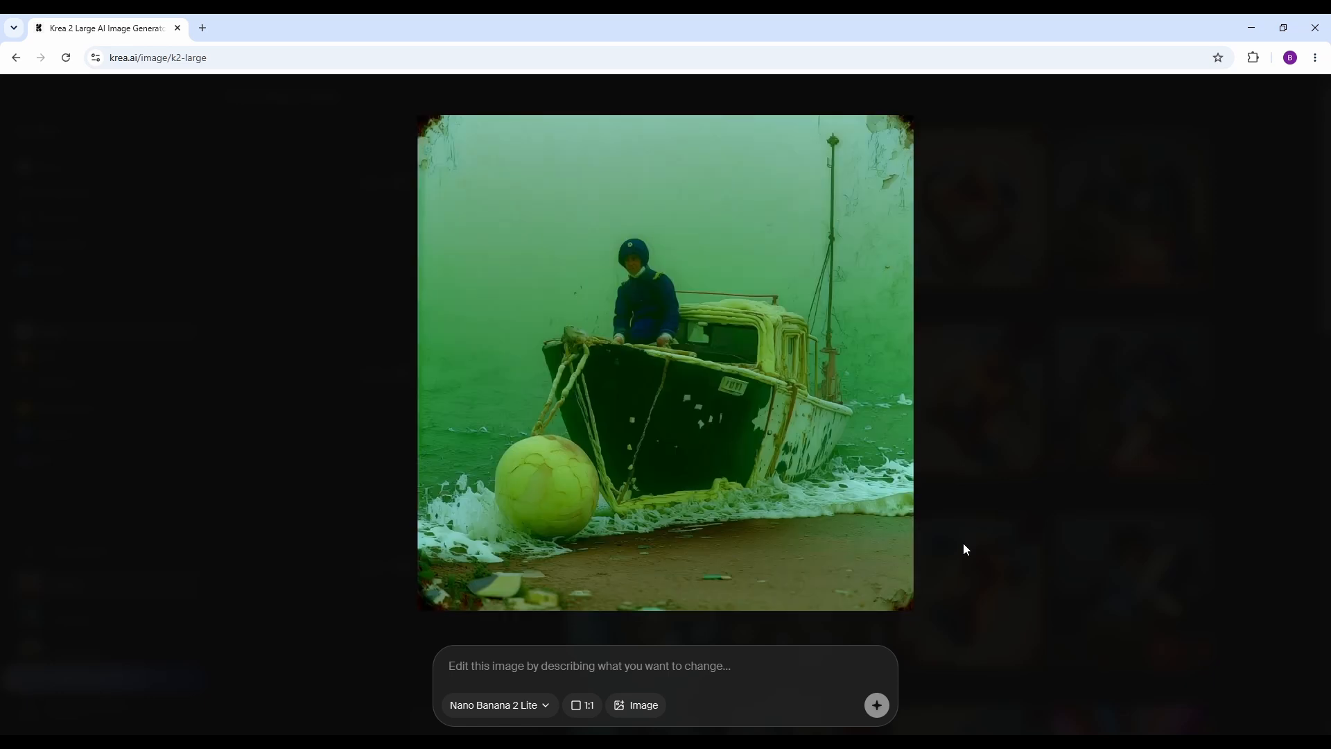
pyautogui.press('Escape')
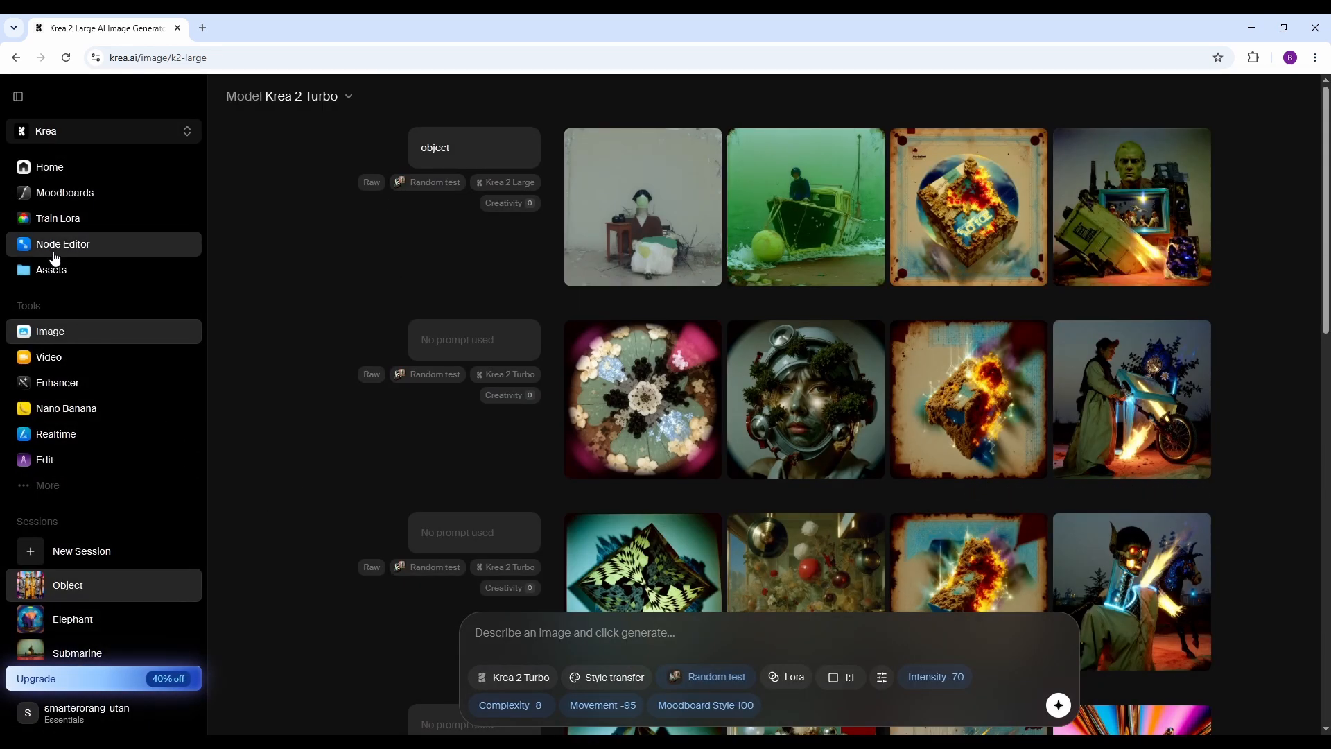
# Start a new moodboard and select all nine images in the first row of the existing assets.
pyautogui.click(72, 194)
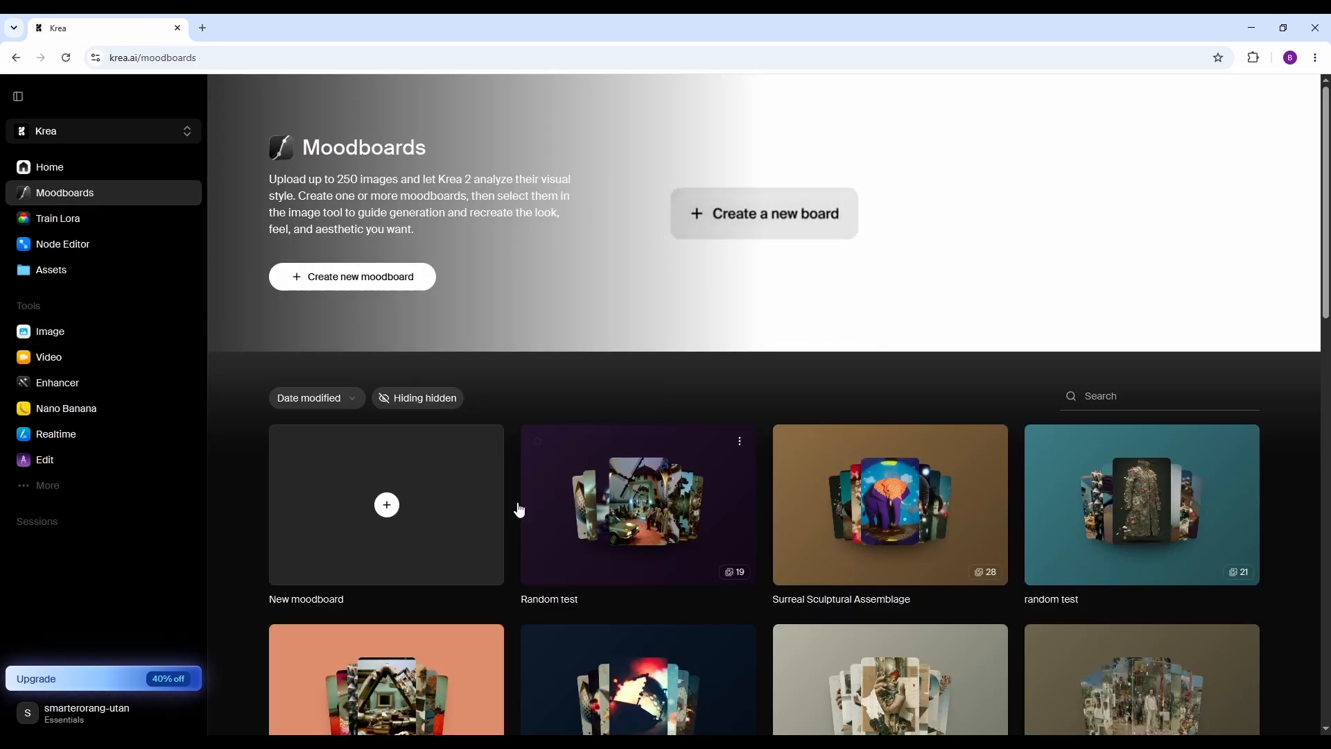
pyautogui.click(385, 507)
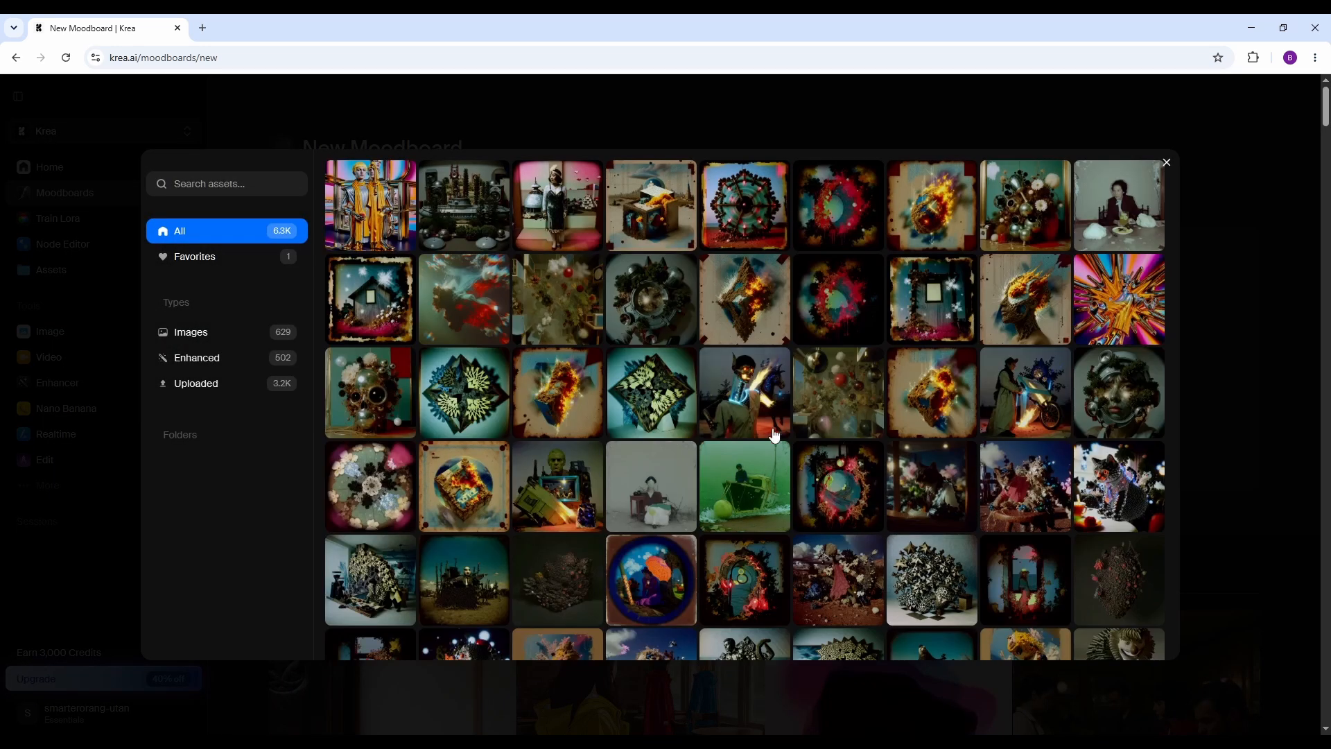
pyautogui.click(384, 208)
pyautogui.click(459, 215)
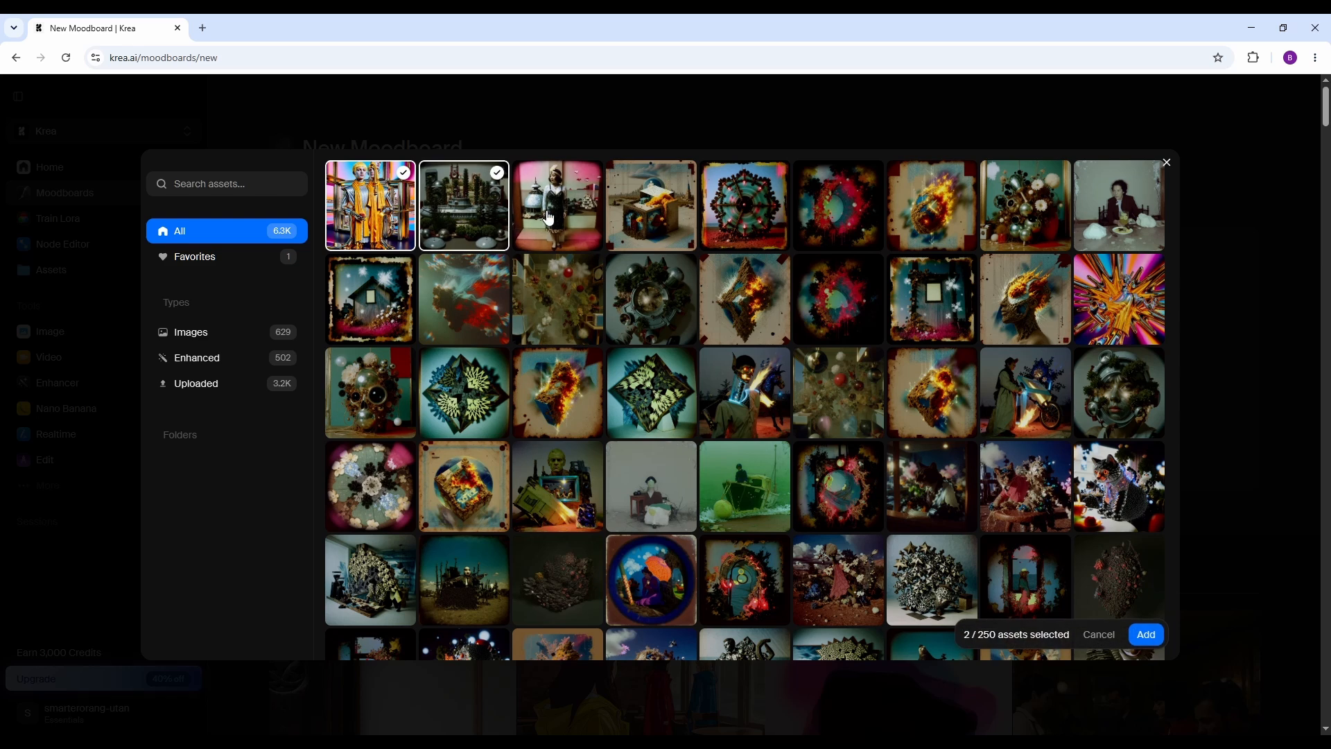
pyautogui.click(578, 219)
pyautogui.click(671, 219)
pyautogui.click(752, 220)
pyautogui.click(858, 217)
pyautogui.click(931, 208)
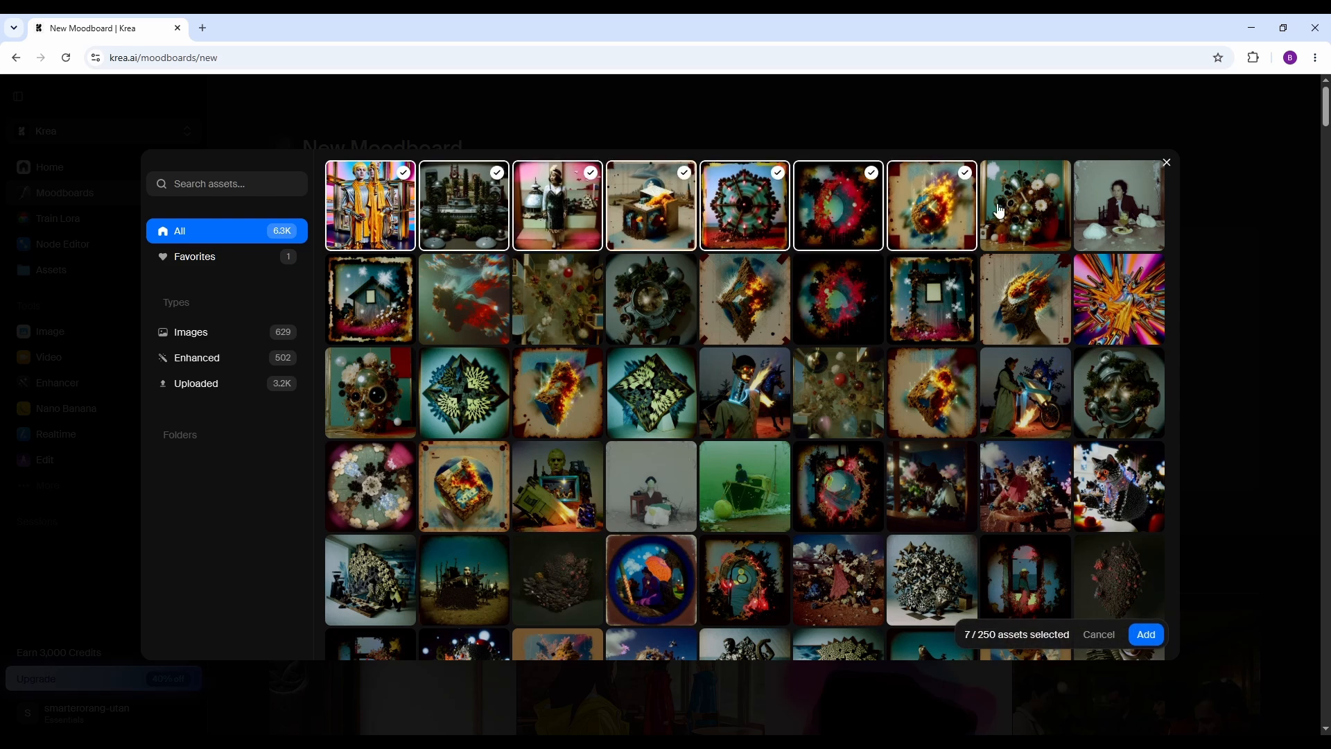
pyautogui.click(1025, 208)
pyautogui.click(1118, 208)
# Add all nine images in the second row of assets to the selection.
pyautogui.click(379, 305)
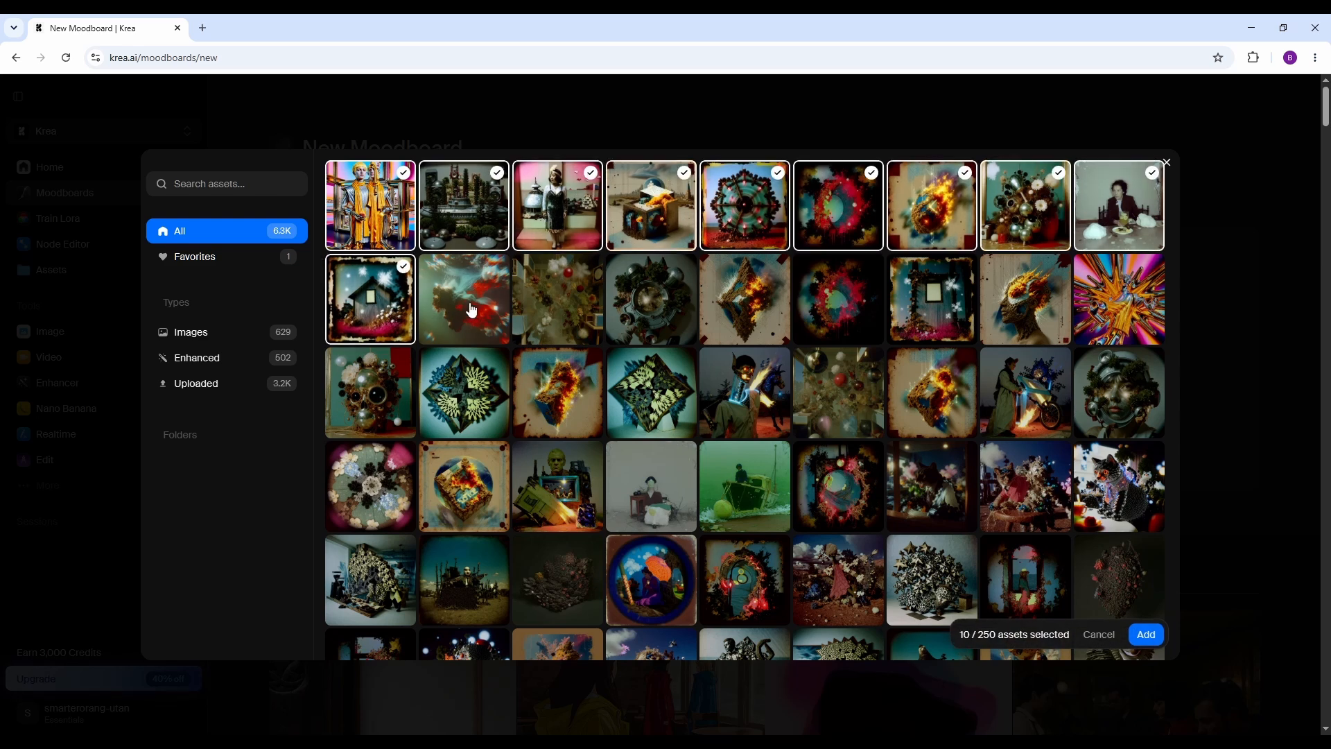
pyautogui.click(472, 310)
pyautogui.click(554, 308)
pyautogui.click(641, 312)
pyautogui.click(739, 313)
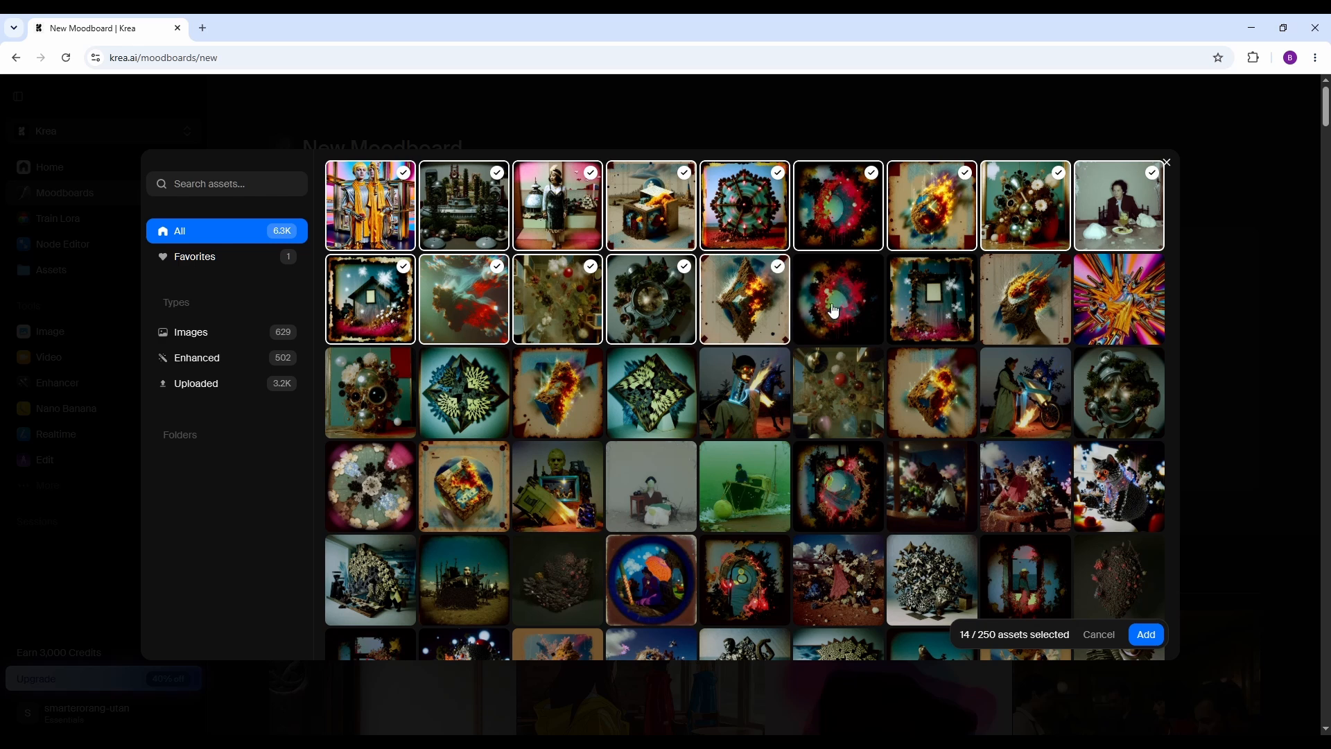
pyautogui.click(839, 308)
pyautogui.click(932, 305)
pyautogui.click(1029, 309)
pyautogui.click(1122, 286)
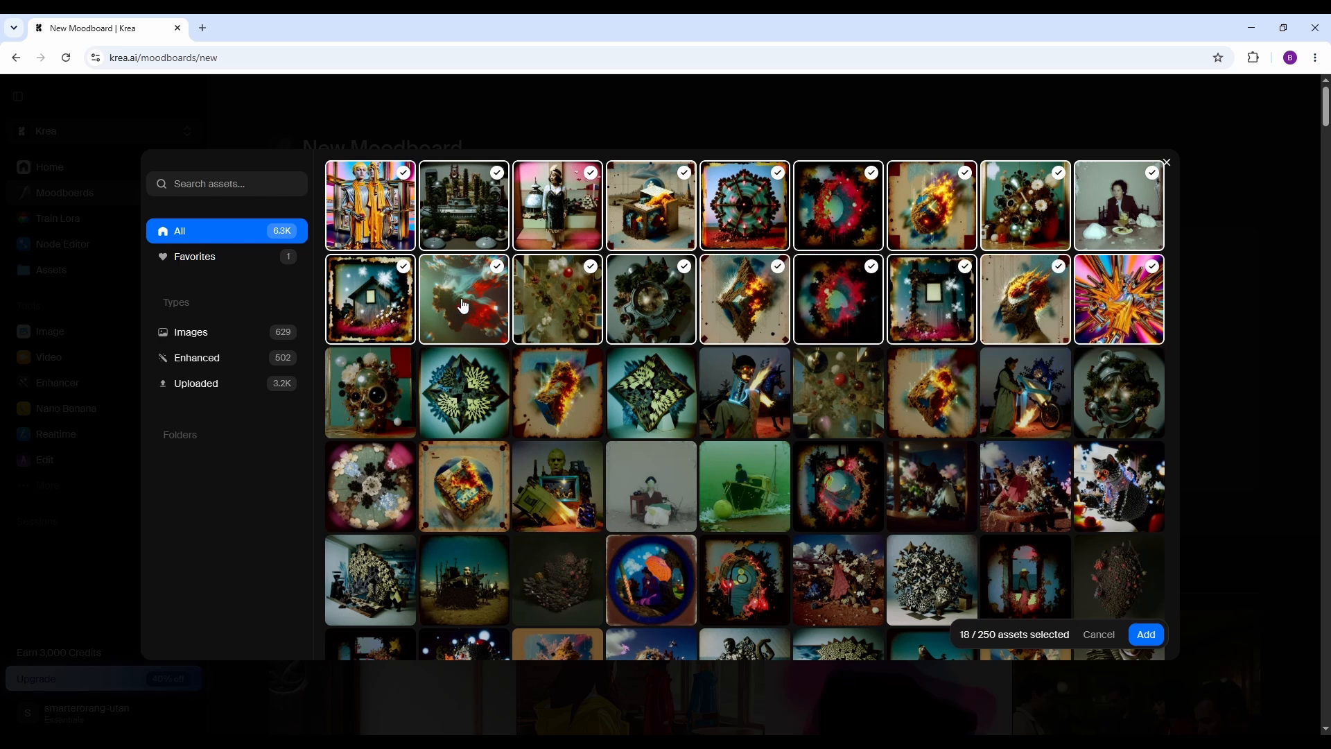
# Select the third row's assets except the fourth and eighth images.
pyautogui.click(390, 395)
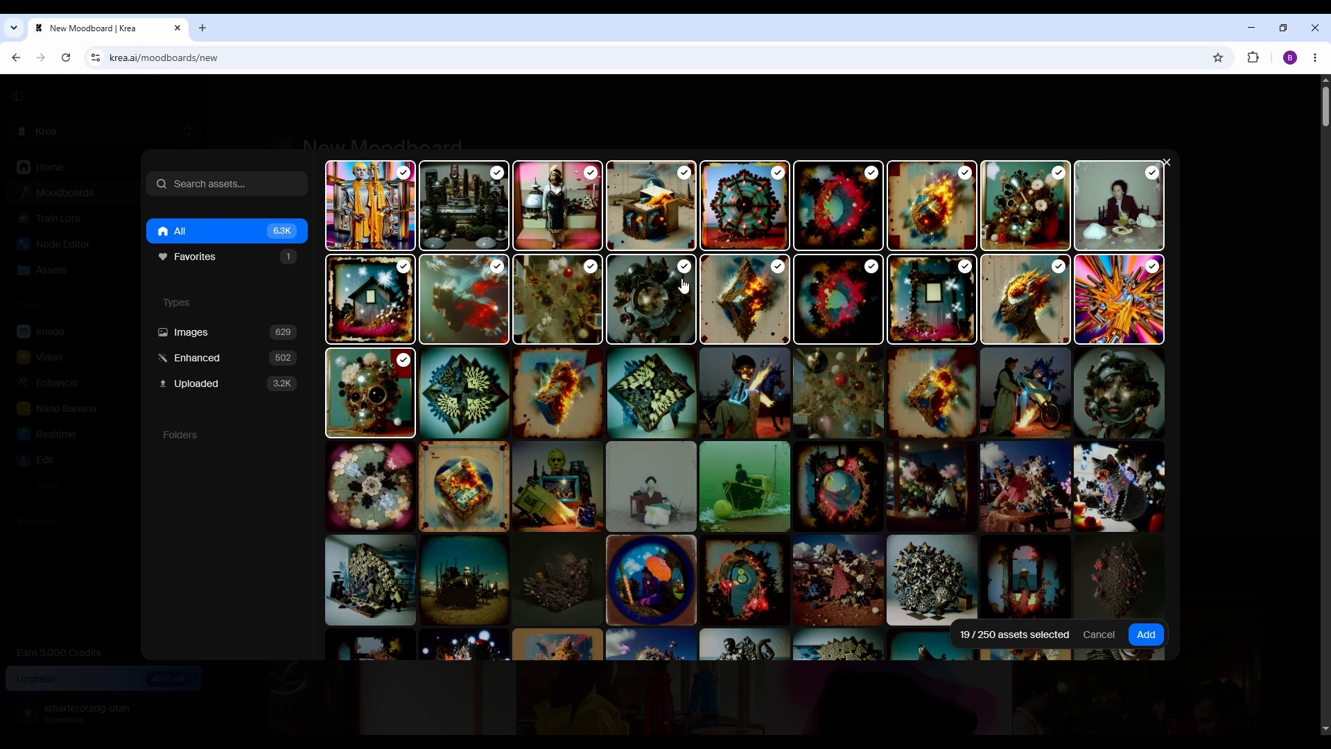
pyautogui.click(565, 405)
pyautogui.click(465, 399)
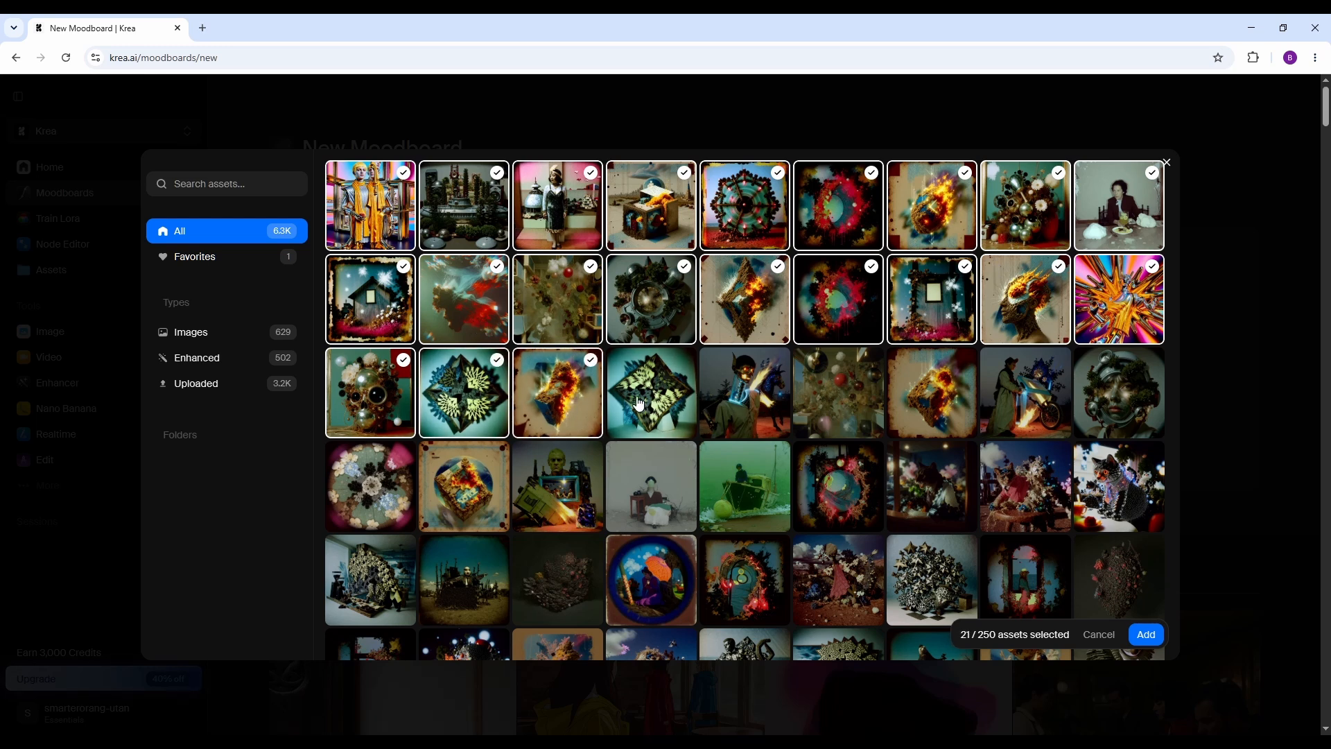
pyautogui.click(755, 412)
pyautogui.click(849, 418)
pyautogui.click(932, 399)
pyautogui.click(1119, 398)
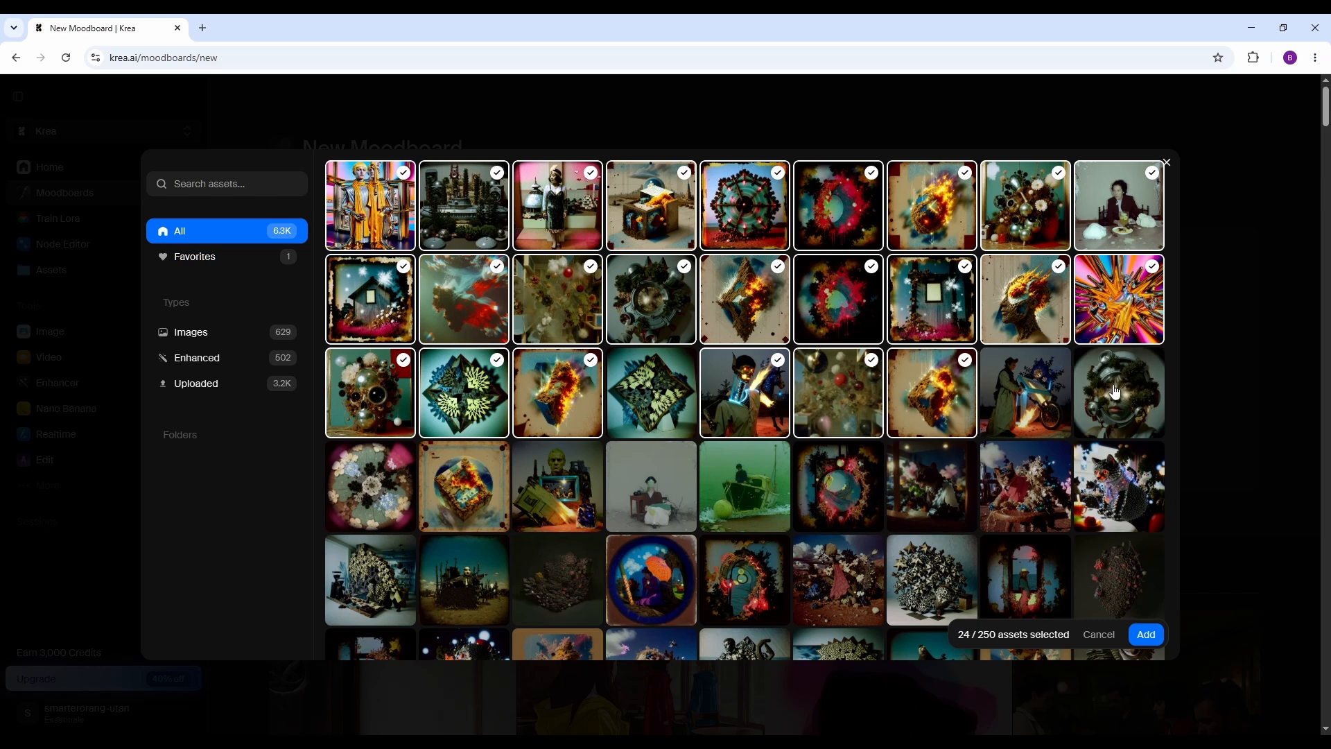
# Select the first five images in the fourth row and add all 30 selected assets to the moodboard.
pyautogui.click(370, 488)
pyautogui.click(463, 489)
pyautogui.click(558, 489)
pyautogui.click(651, 489)
pyautogui.click(745, 489)
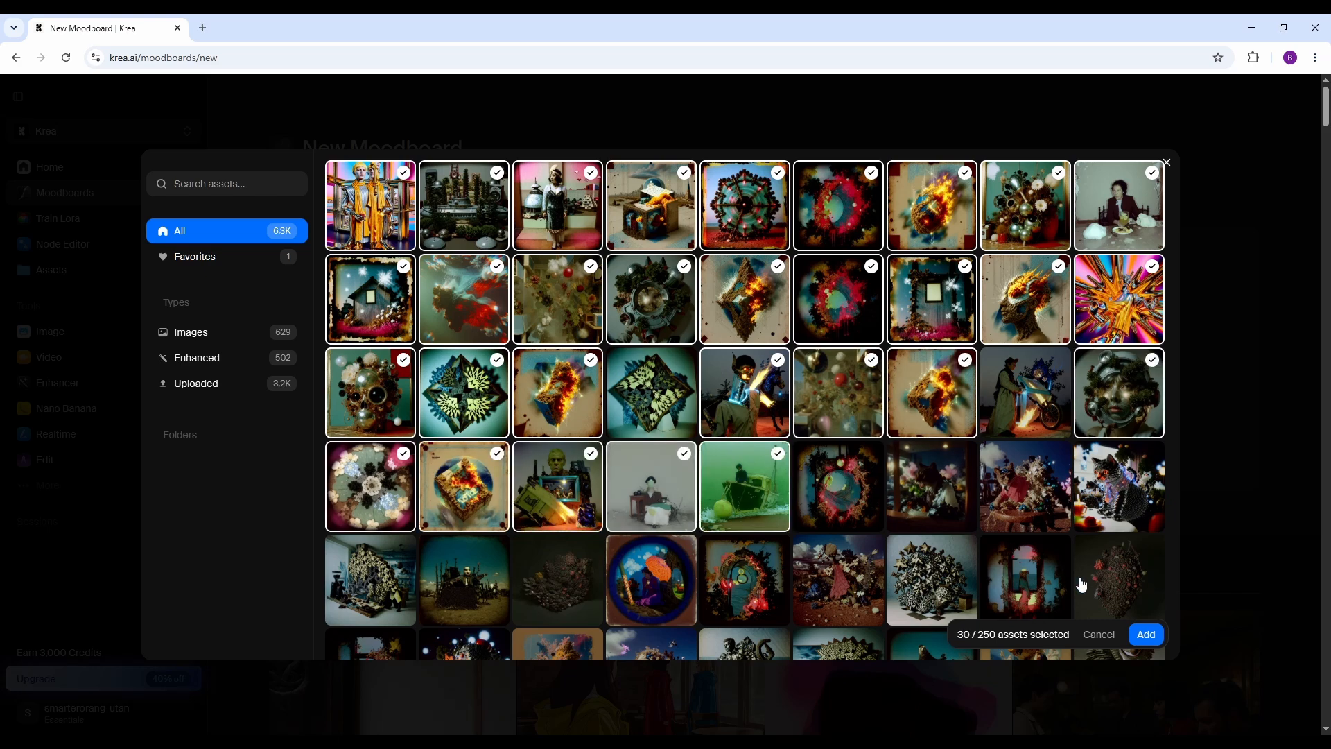
pyautogui.click(1147, 635)
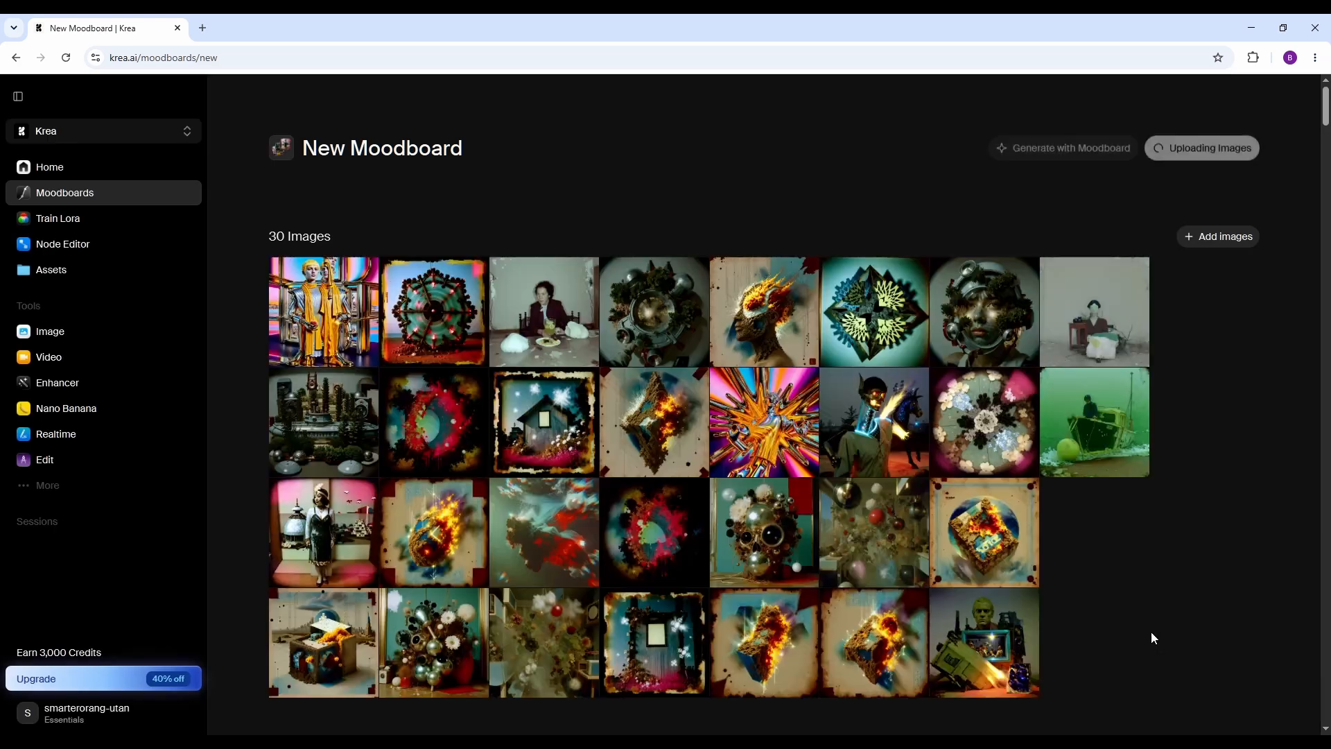
# Rename the new moodboard as "random test 2" and analyze the board.
pyautogui.click(379, 159)
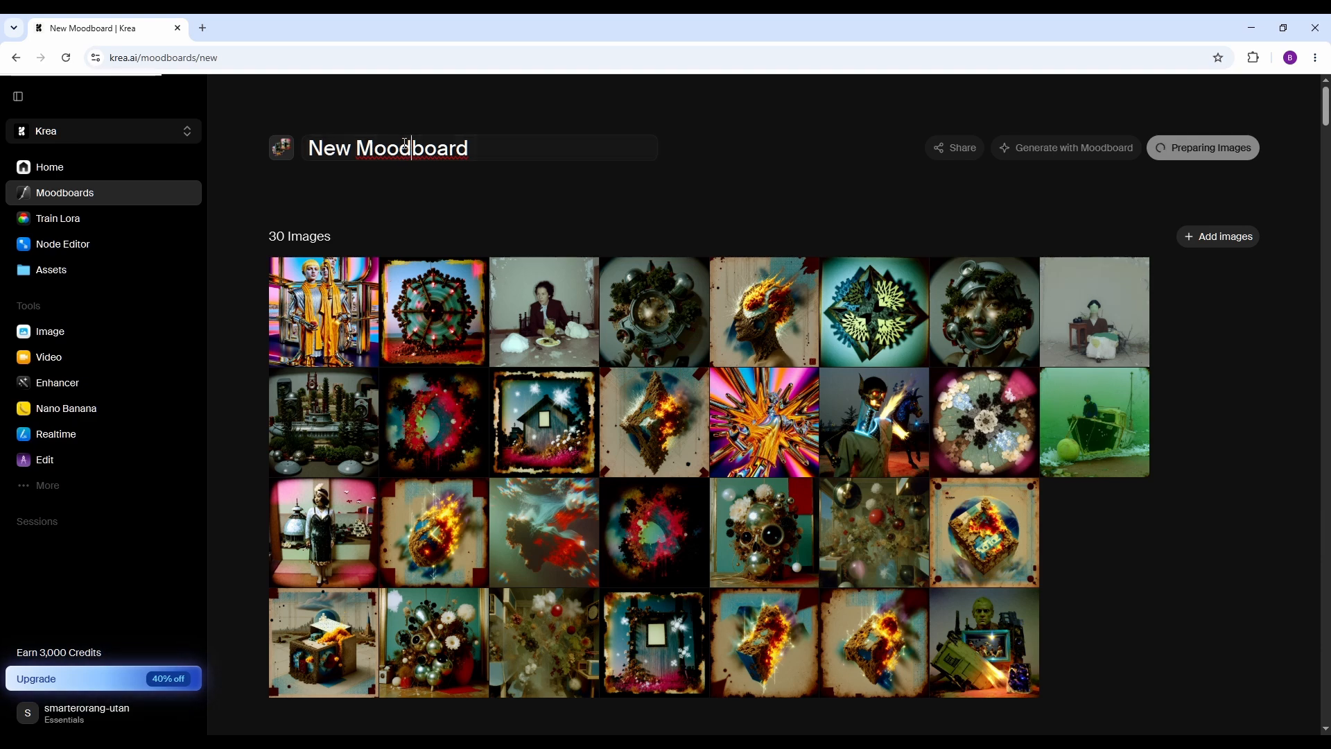
pyautogui.write('r')
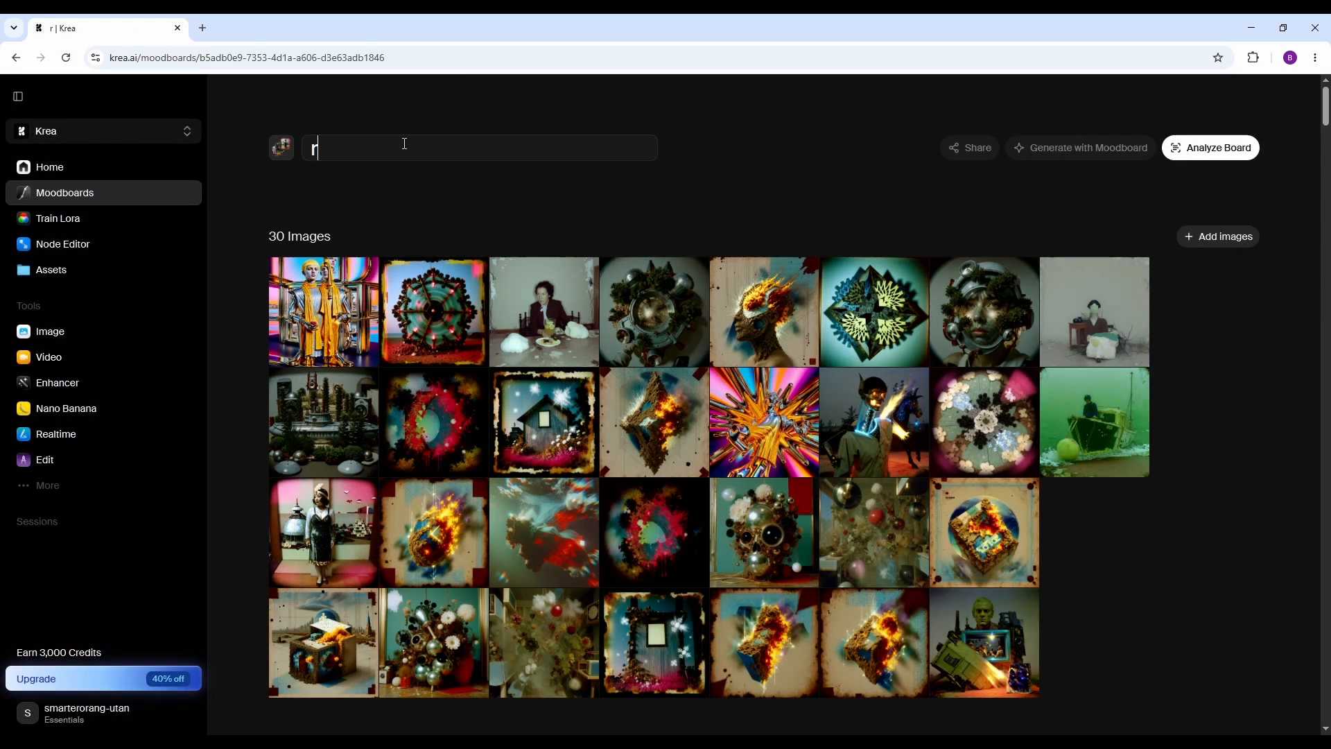
pyautogui.write('and')
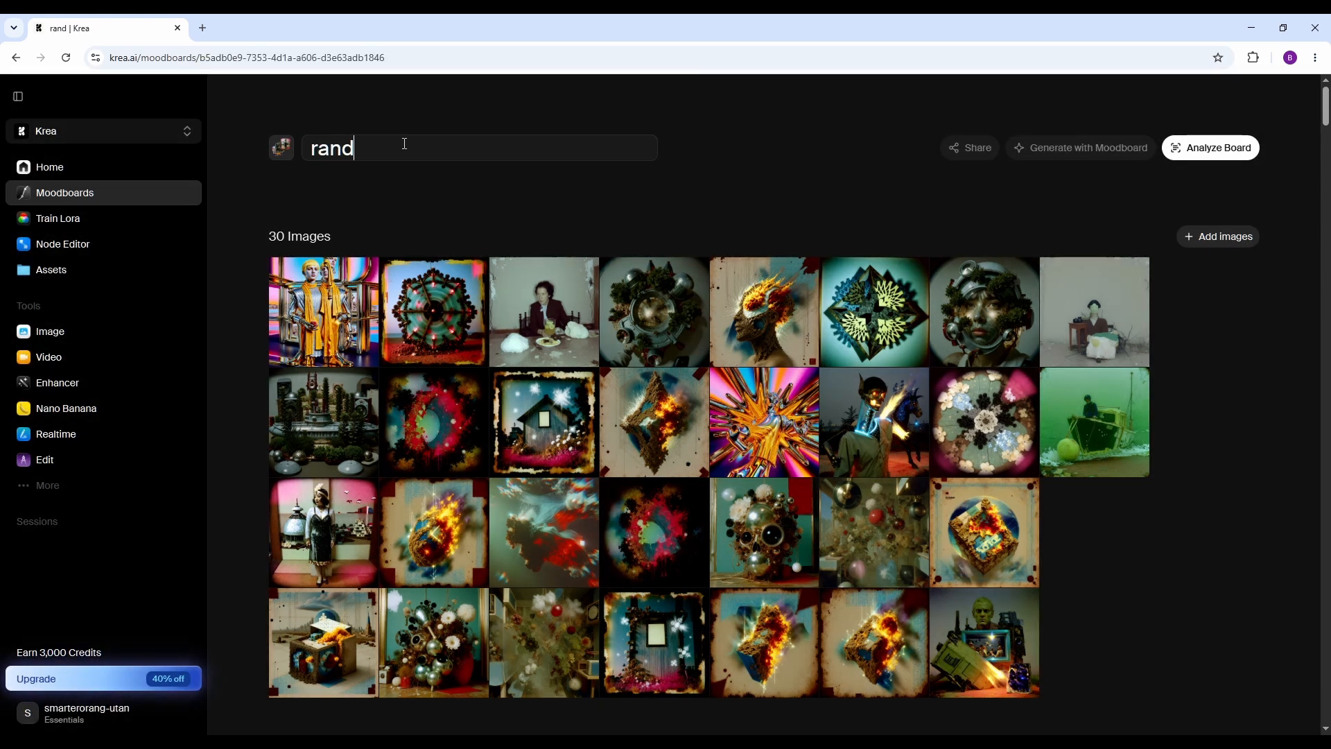
pyautogui.write('om test ')
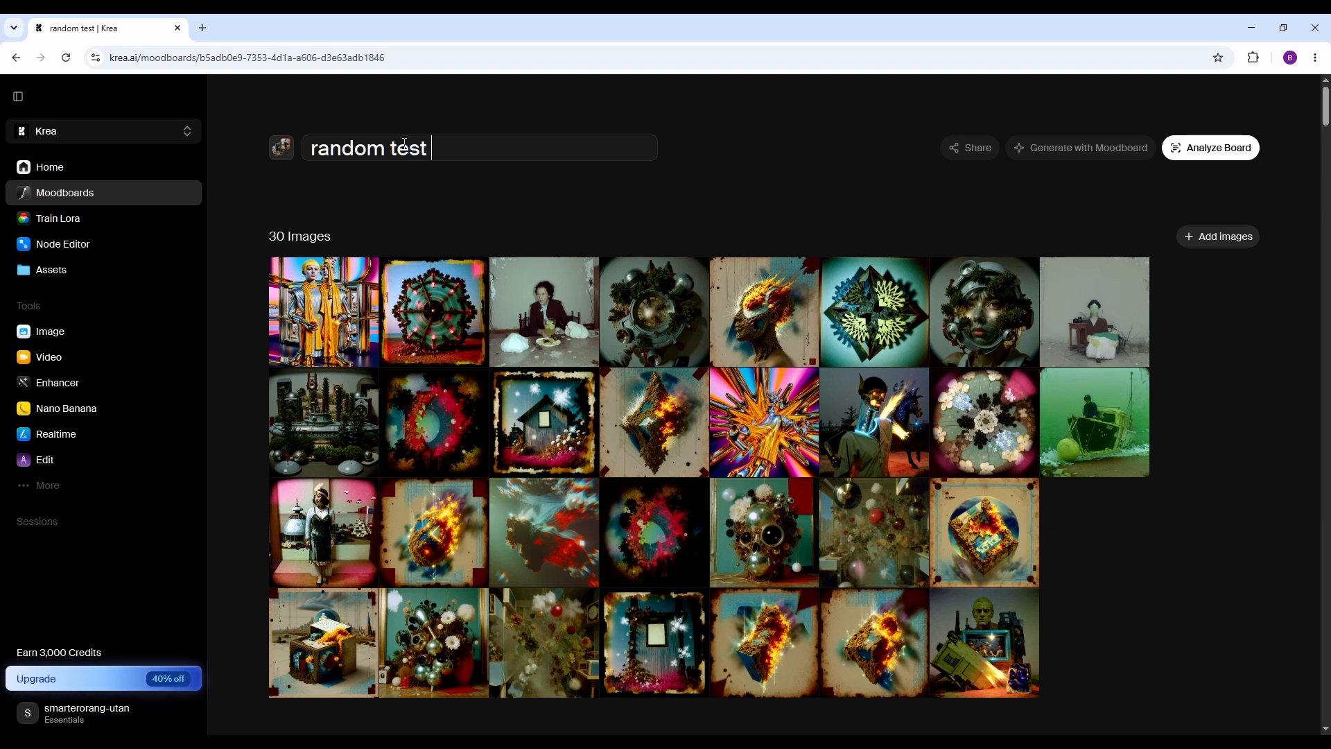
pyautogui.write('2')
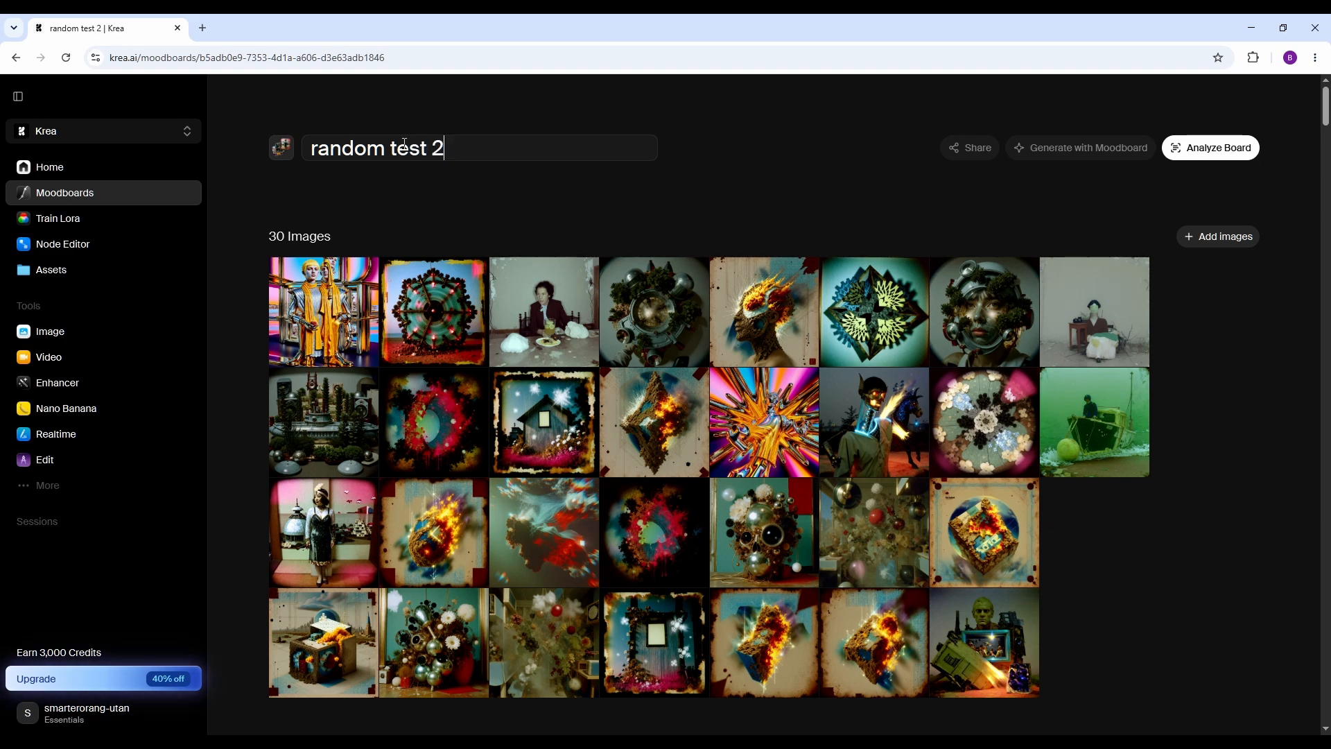
pyautogui.click(1211, 143)
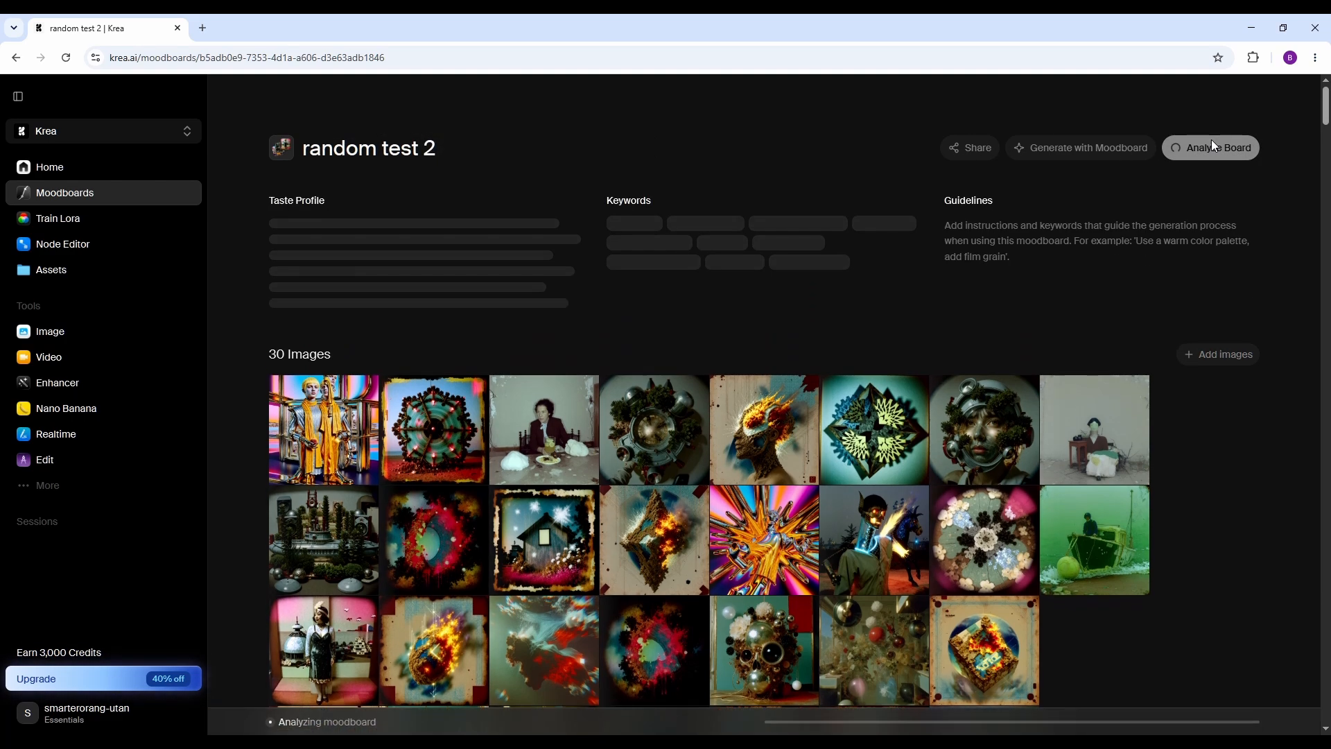
pyautogui.scroll(-3, 1178, 217)
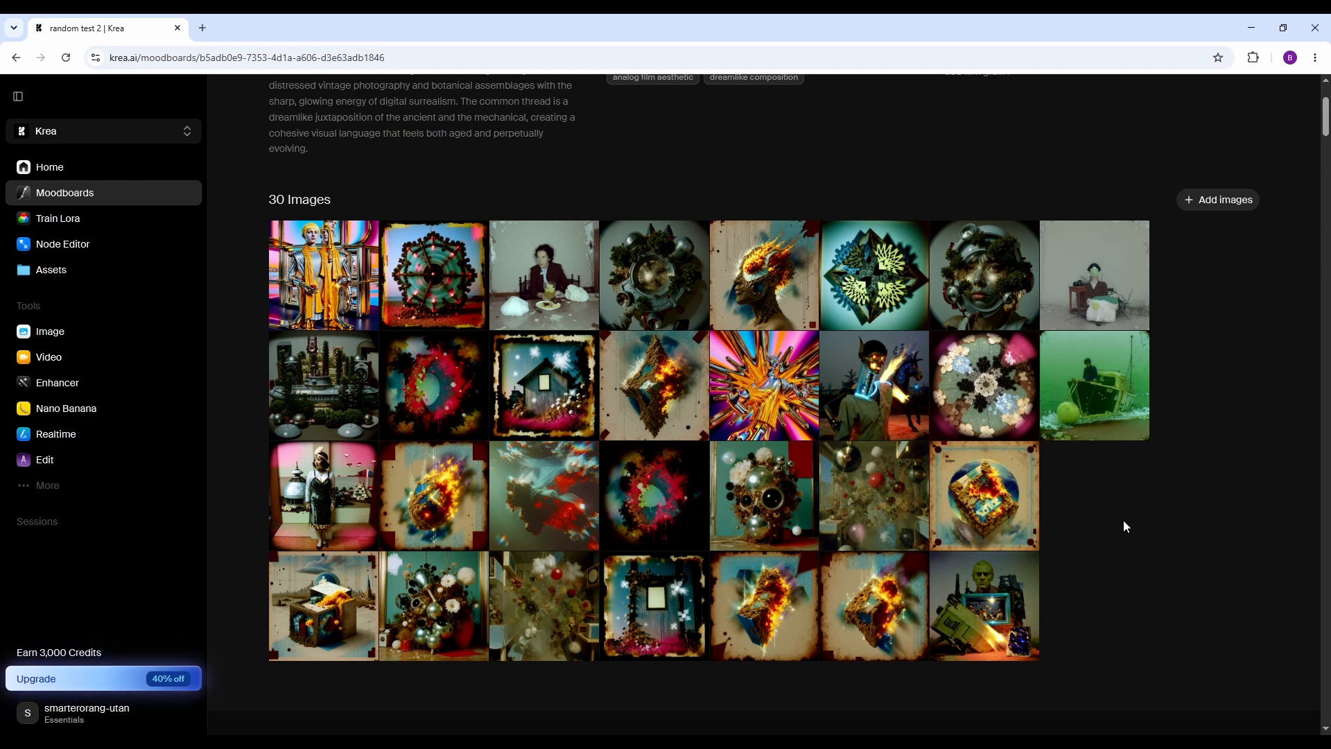
pyautogui.scroll(3, 1124, 525)
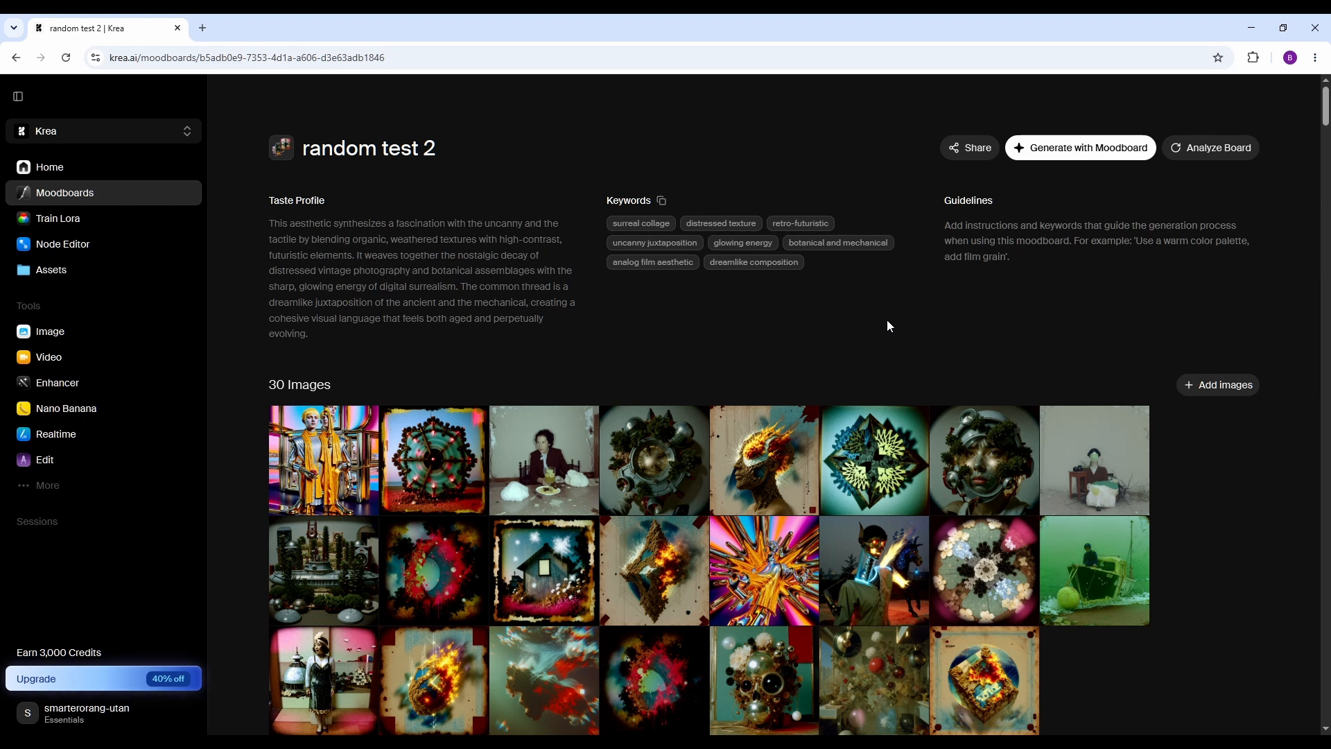
# Start image generation with the random test 2 moodboard, setting Moodboard Style to 100, Creativity to Raw and Intensity to 0.
pyautogui.click(1090, 153)
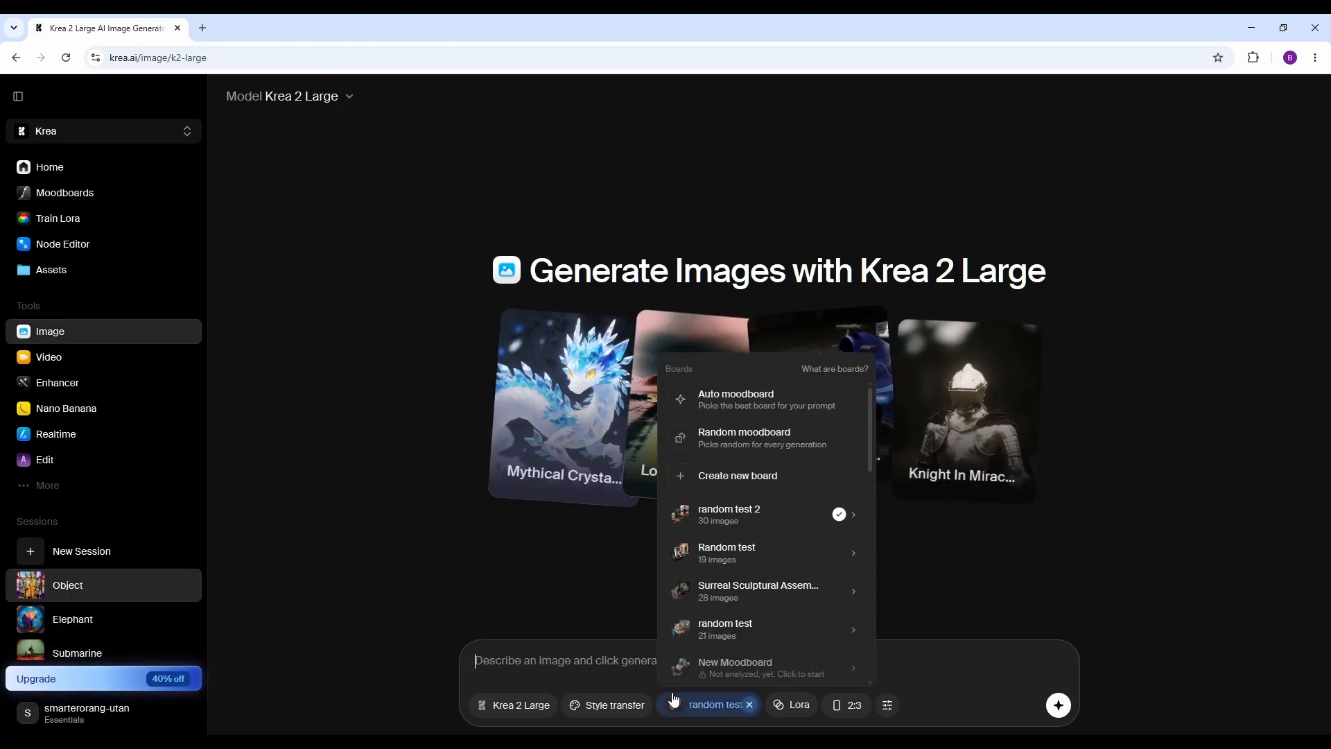
pyautogui.click(886, 715)
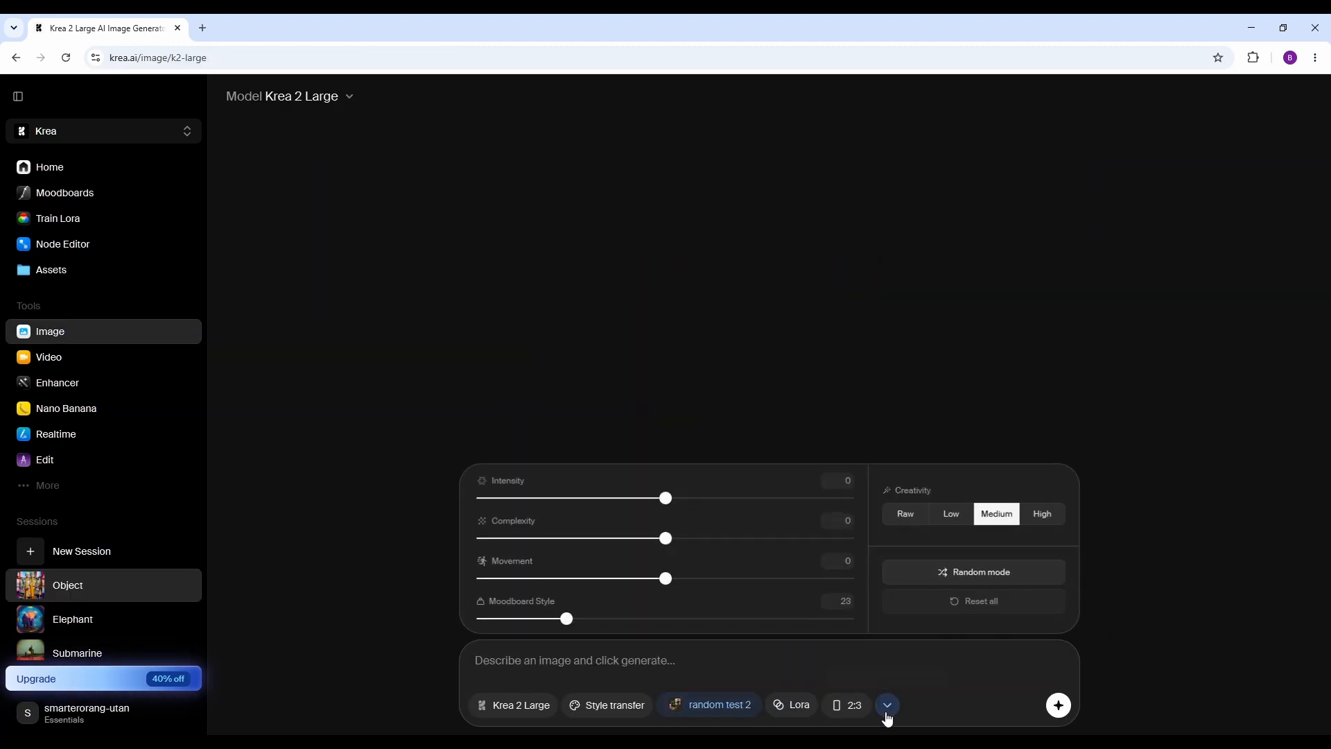
pyautogui.moveTo(563, 618); pyautogui.dragTo(870, 621)
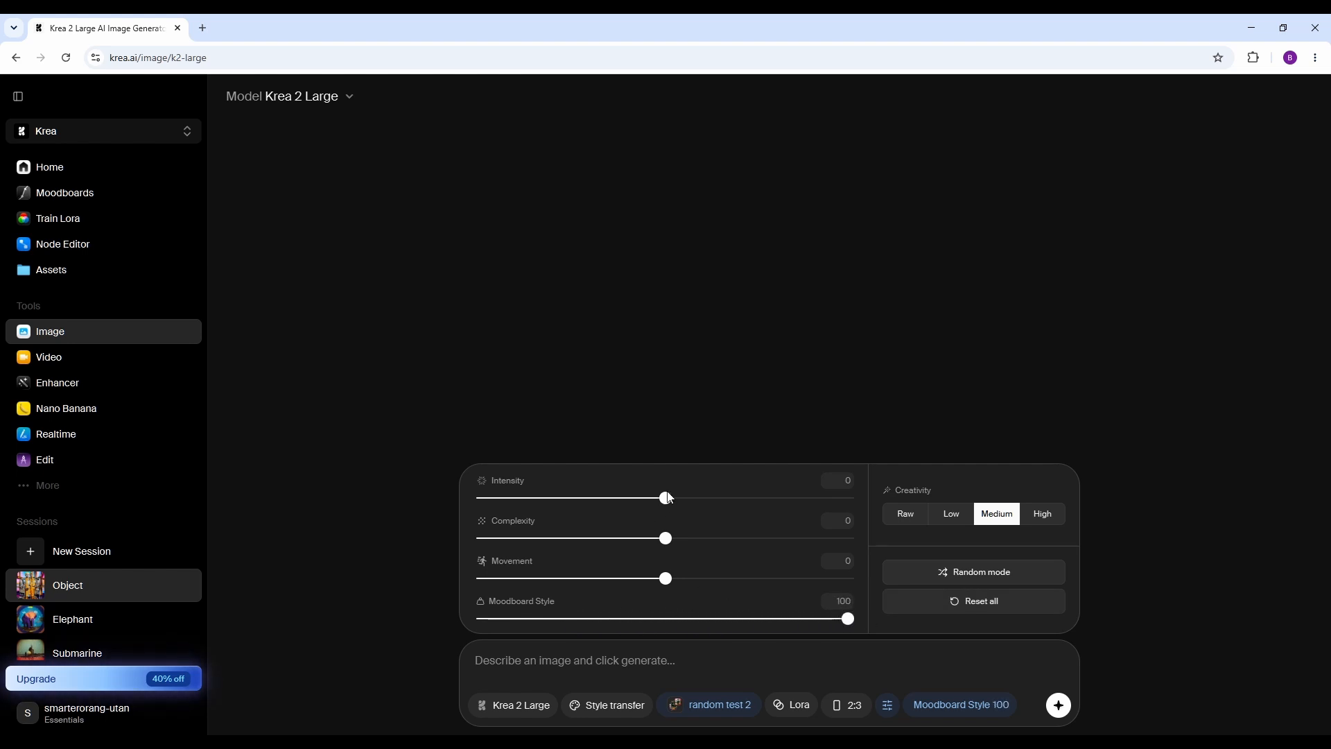
pyautogui.moveTo(669, 499); pyautogui.dragTo(719, 511)
pyautogui.click(912, 488)
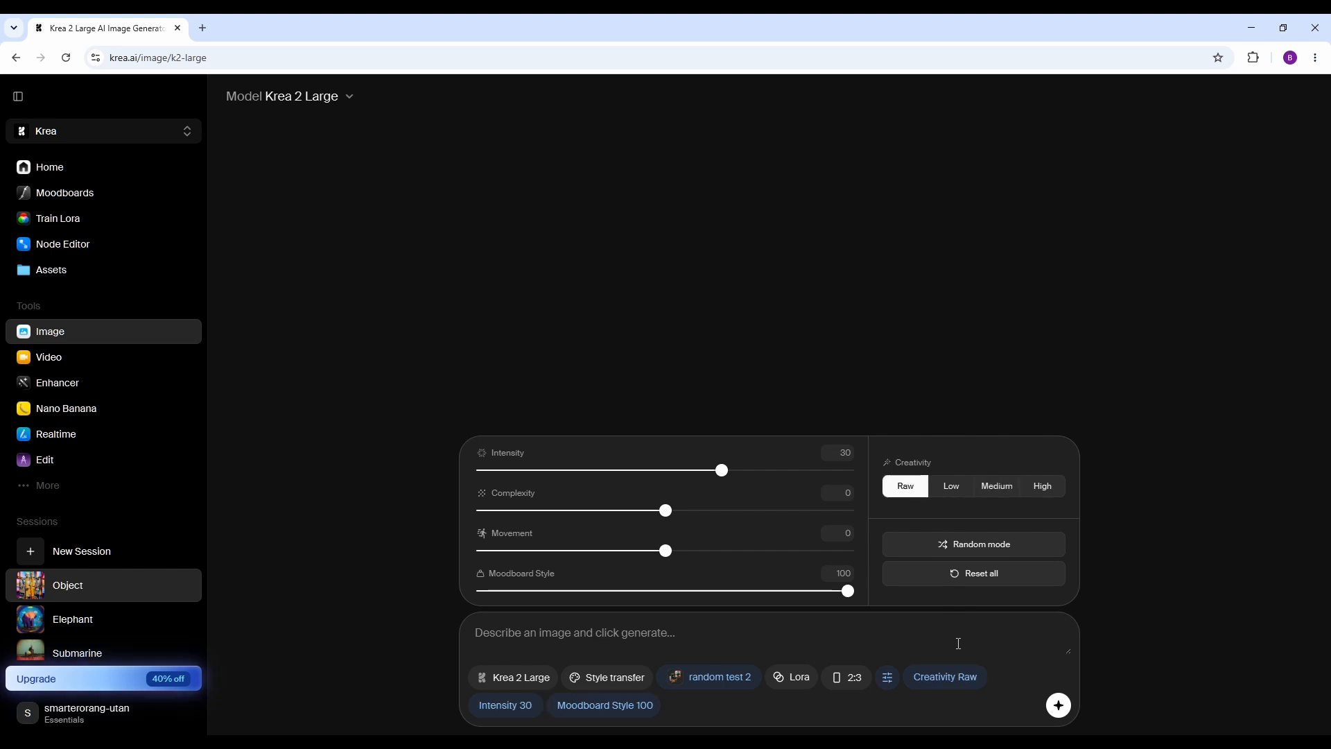
pyautogui.moveTo(721, 474); pyautogui.dragTo(667, 476)
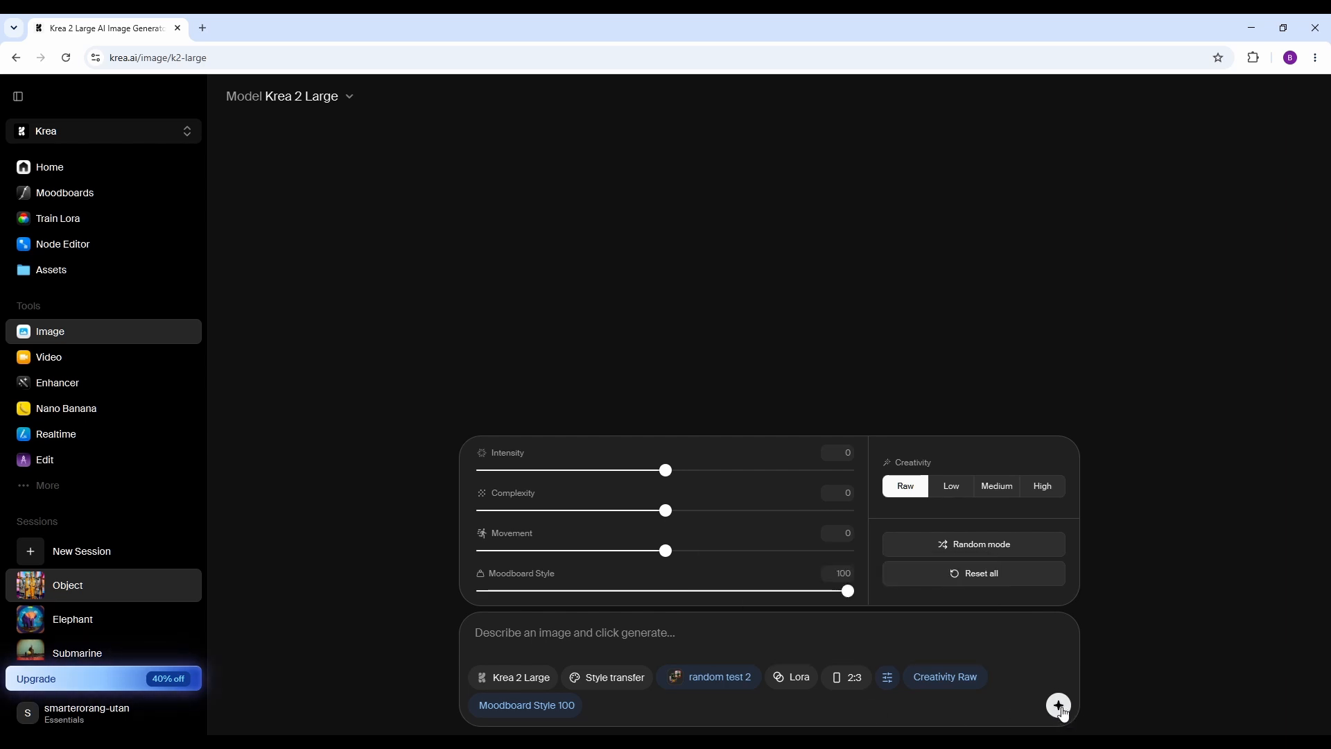
# Generate a batch without a prompt using Krea 2 Large, and a second one at 1:1 aspect ratio with Krea 2 Turbo.
pyautogui.click(1060, 707)
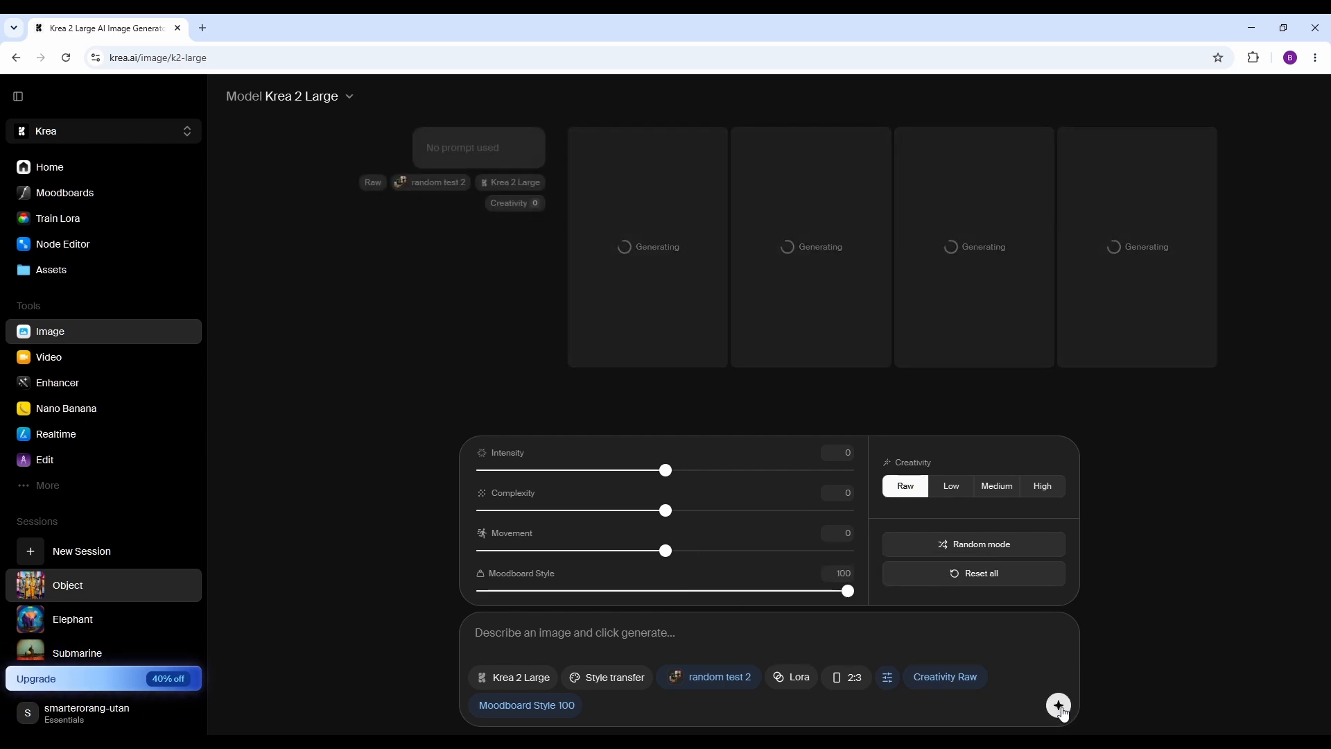
pyautogui.moveTo(849, 679)
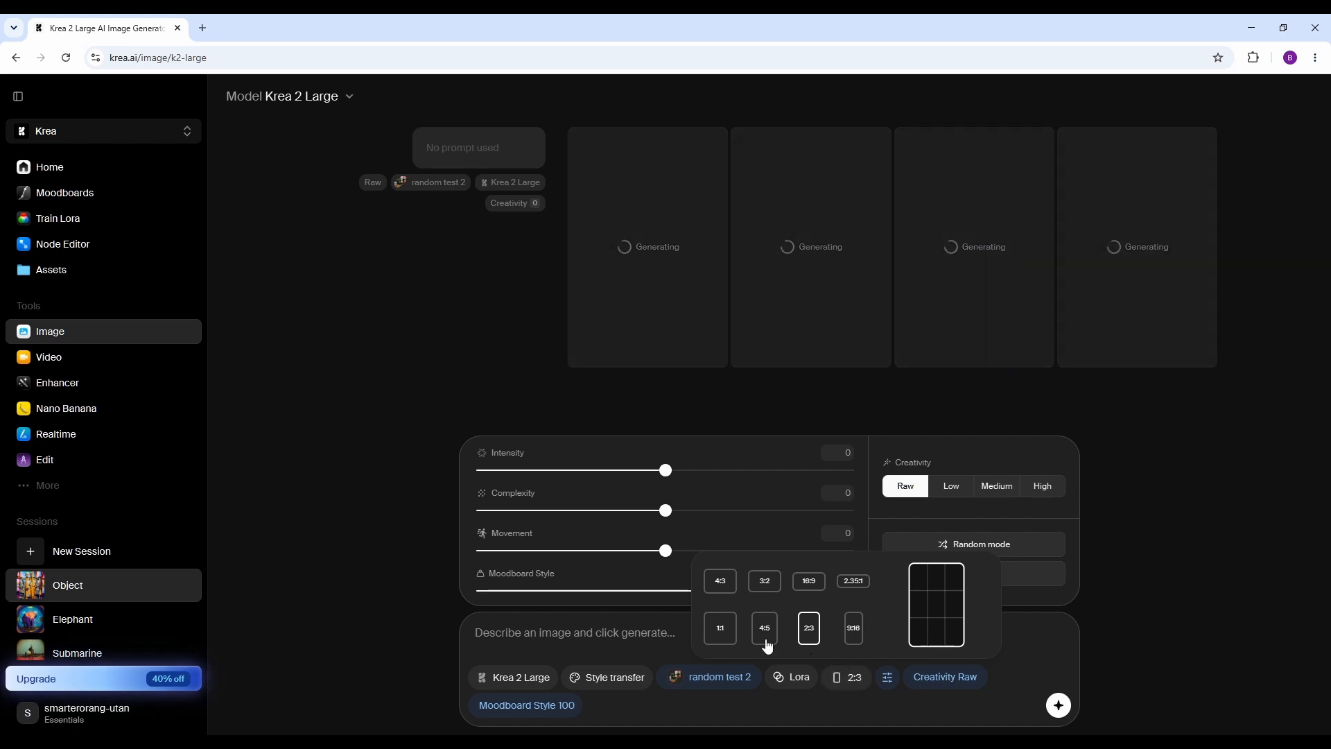
pyautogui.click(721, 630)
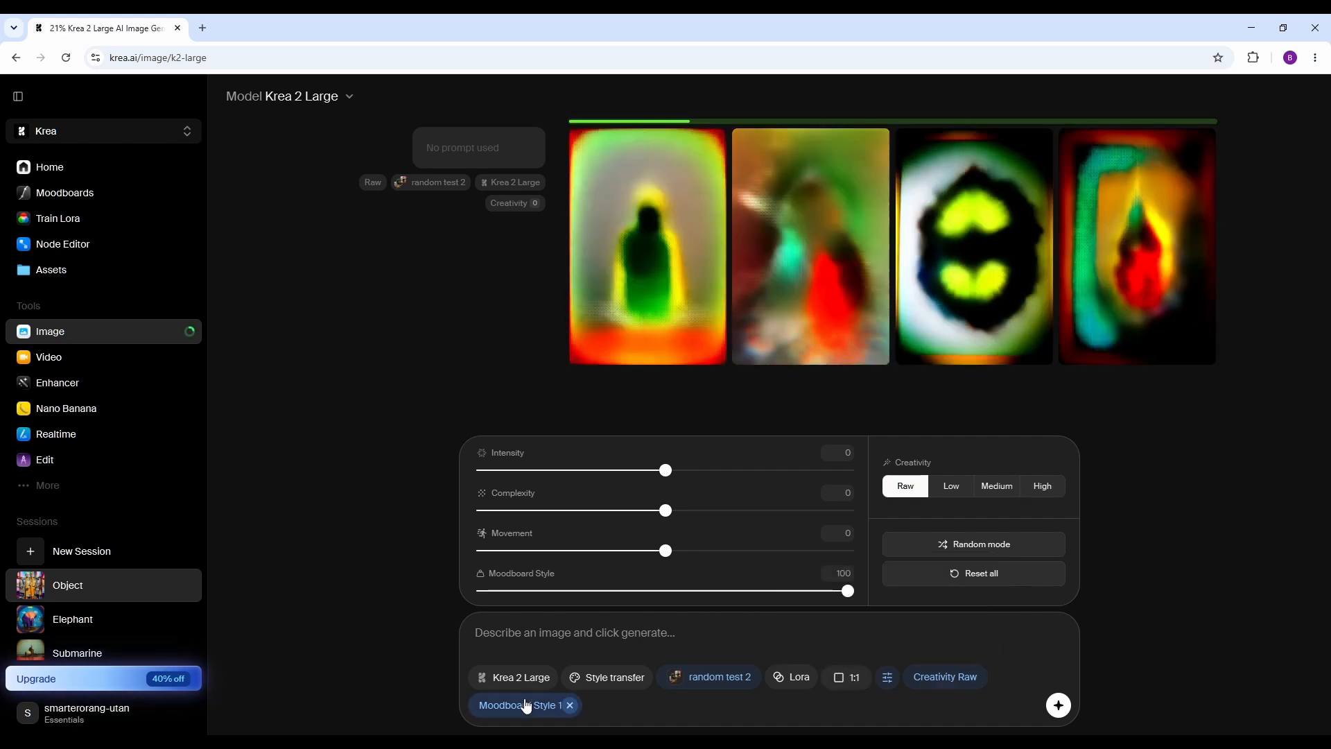
pyautogui.click(531, 676)
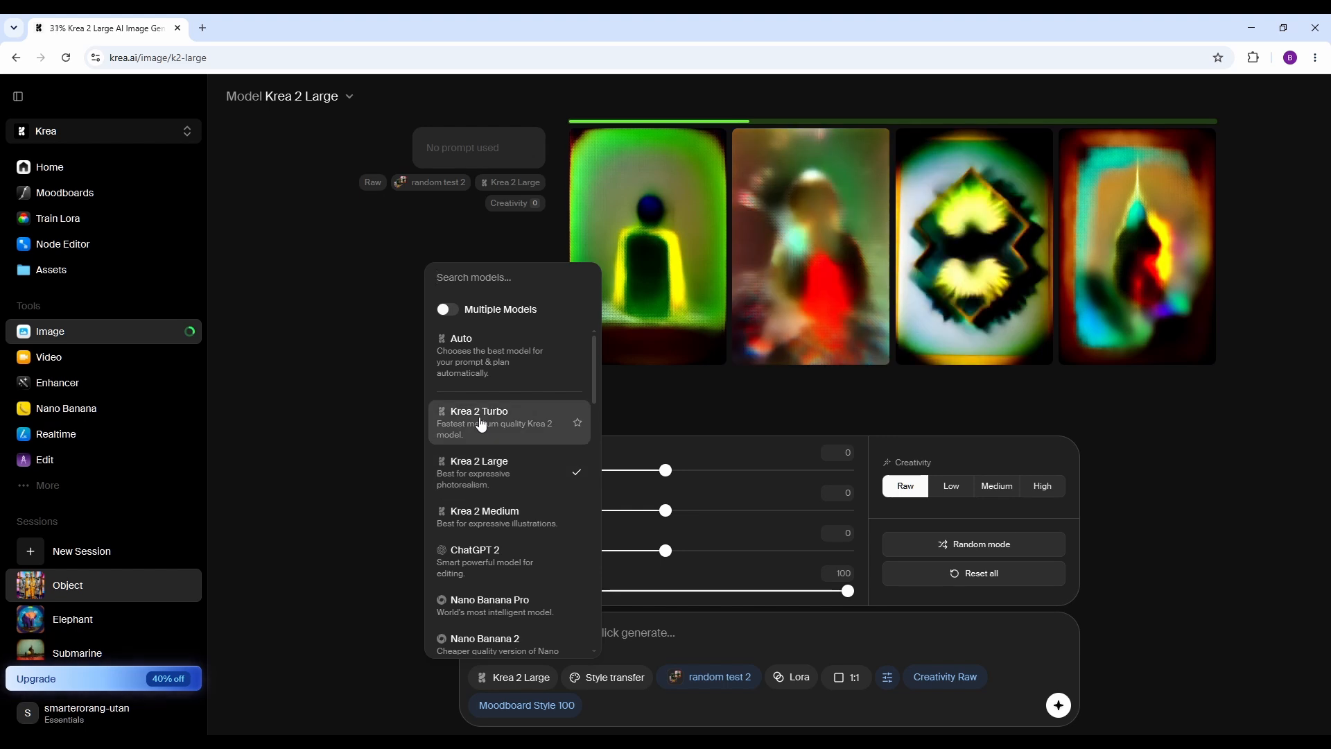
pyautogui.click(481, 422)
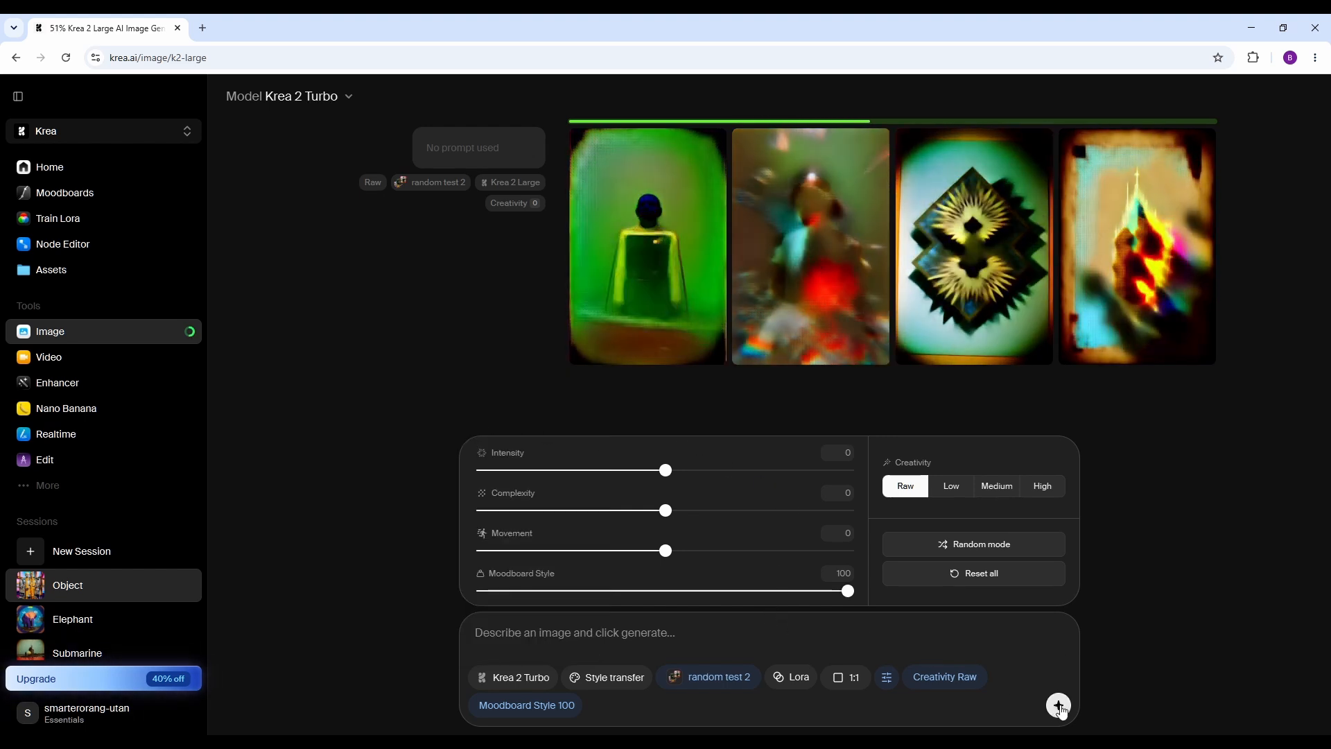
pyautogui.click(1059, 705)
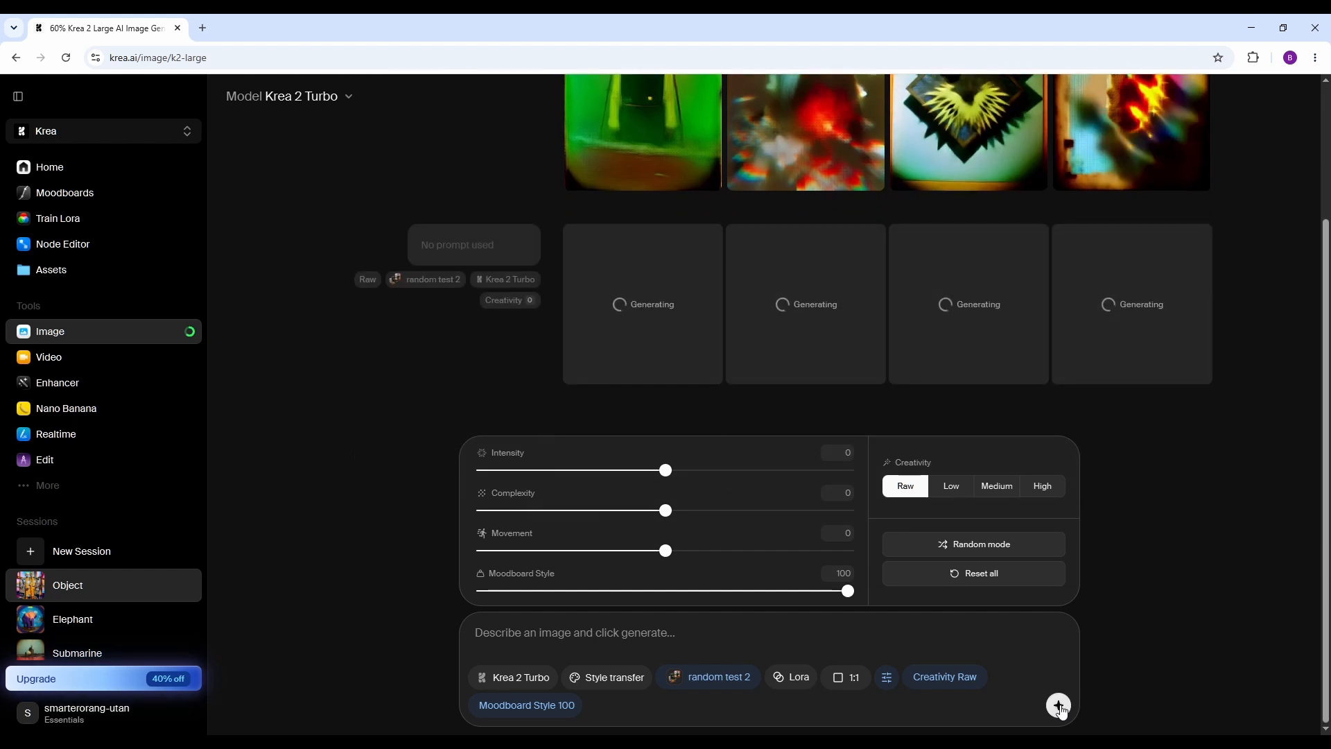
# Generate images from the prompt "cat" with the random test 2 moodboard.
pyautogui.click(542, 635)
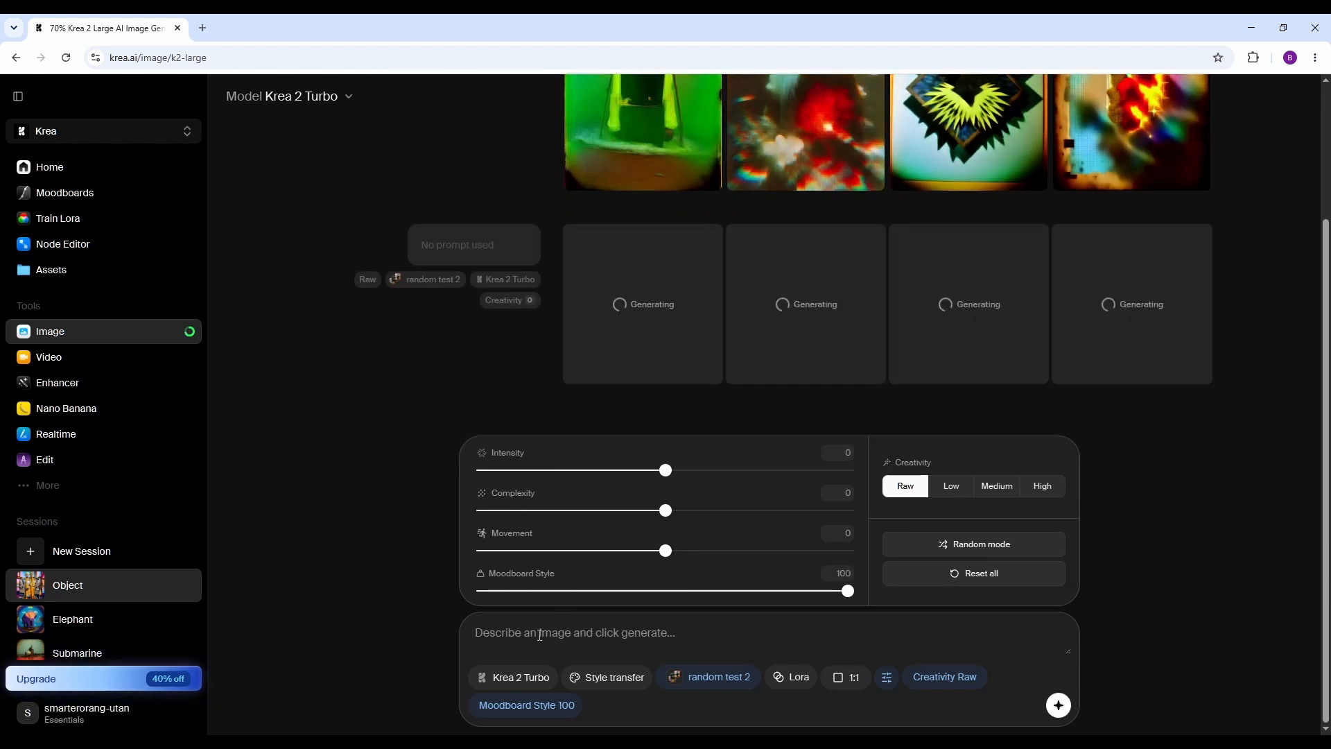
pyautogui.write('cat')
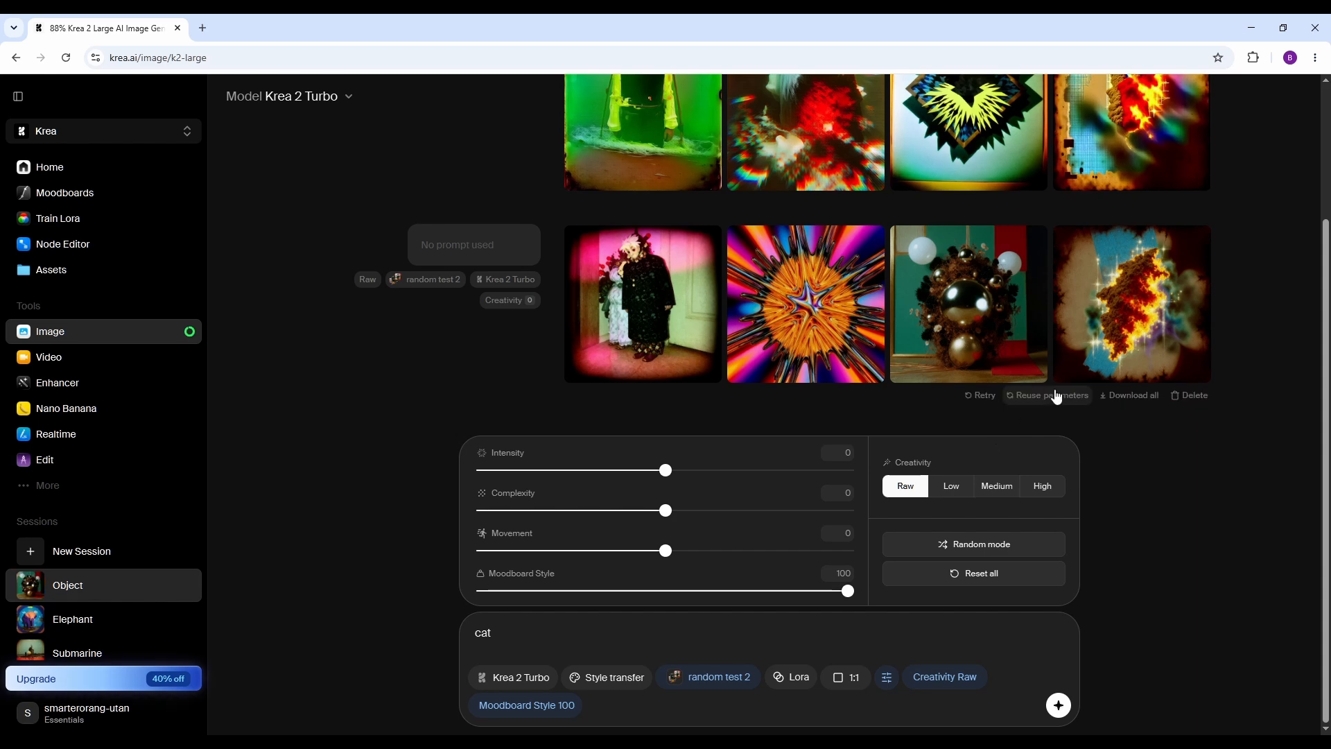
pyautogui.moveTo(1085, 387)
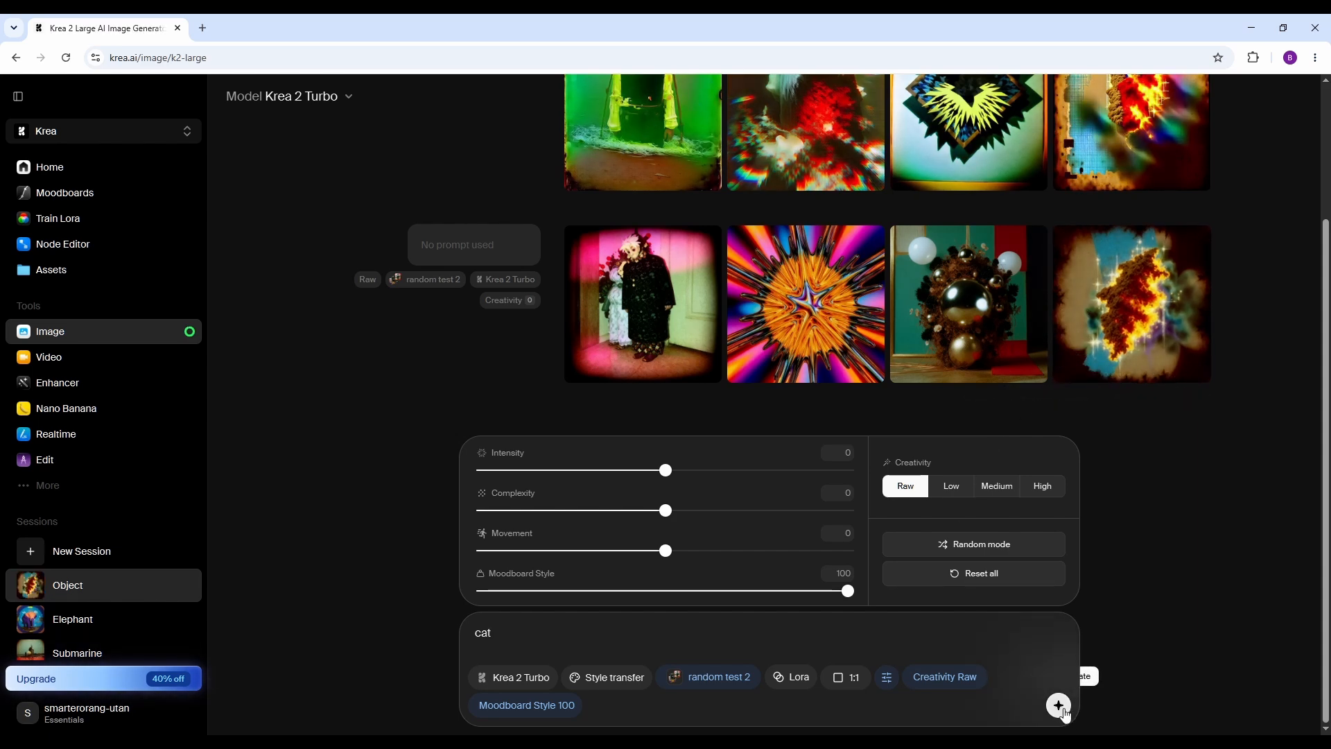
pyautogui.click(1064, 711)
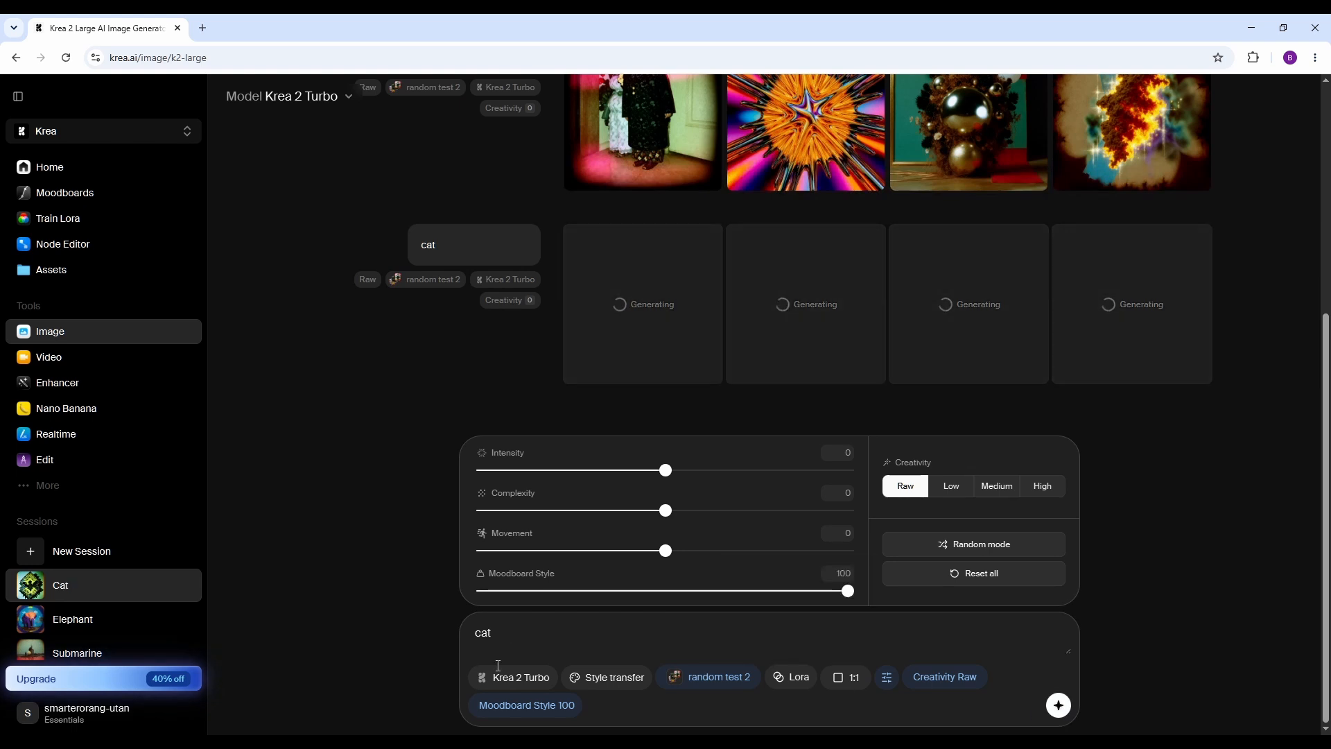
# Extend the prompt to cat with a neon sign, text "KREA 2" and generate images from it.
pyautogui.click(504, 634)
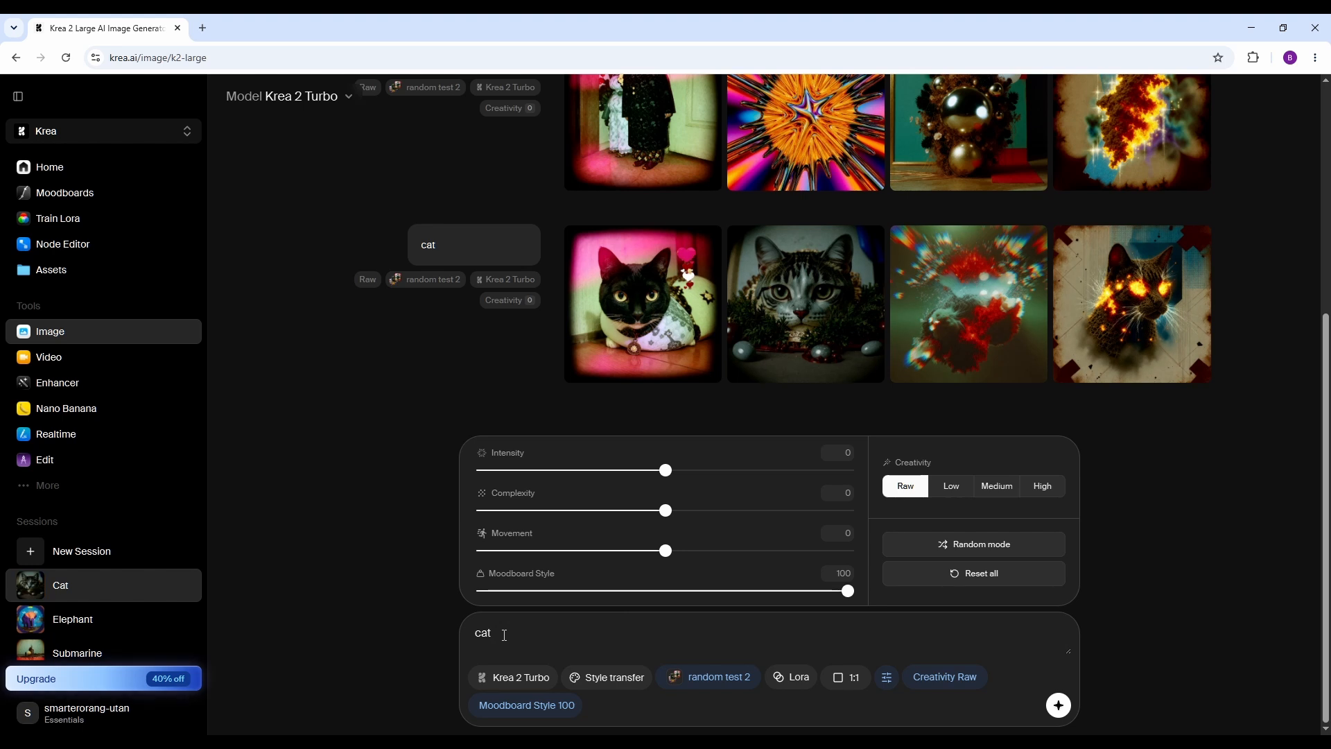
pyautogui.write('with')
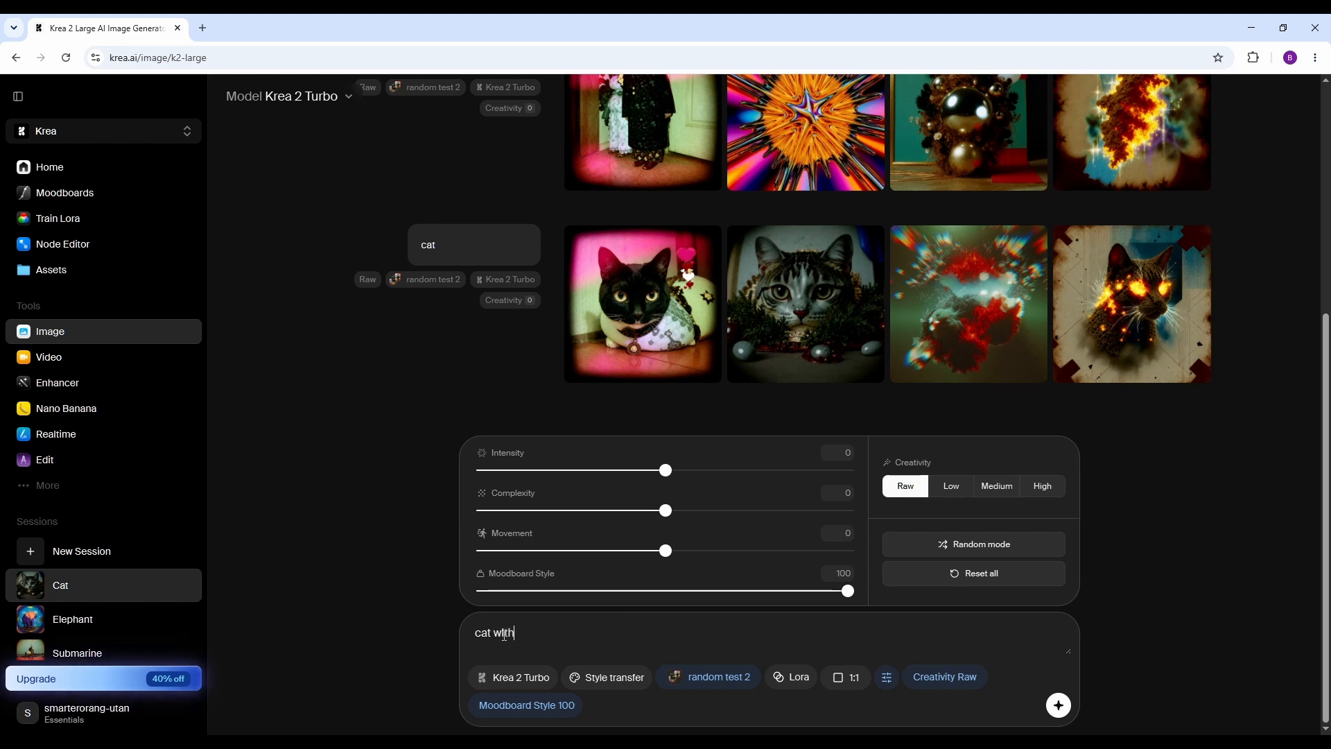
pyautogui.write(' a neon sign, text')
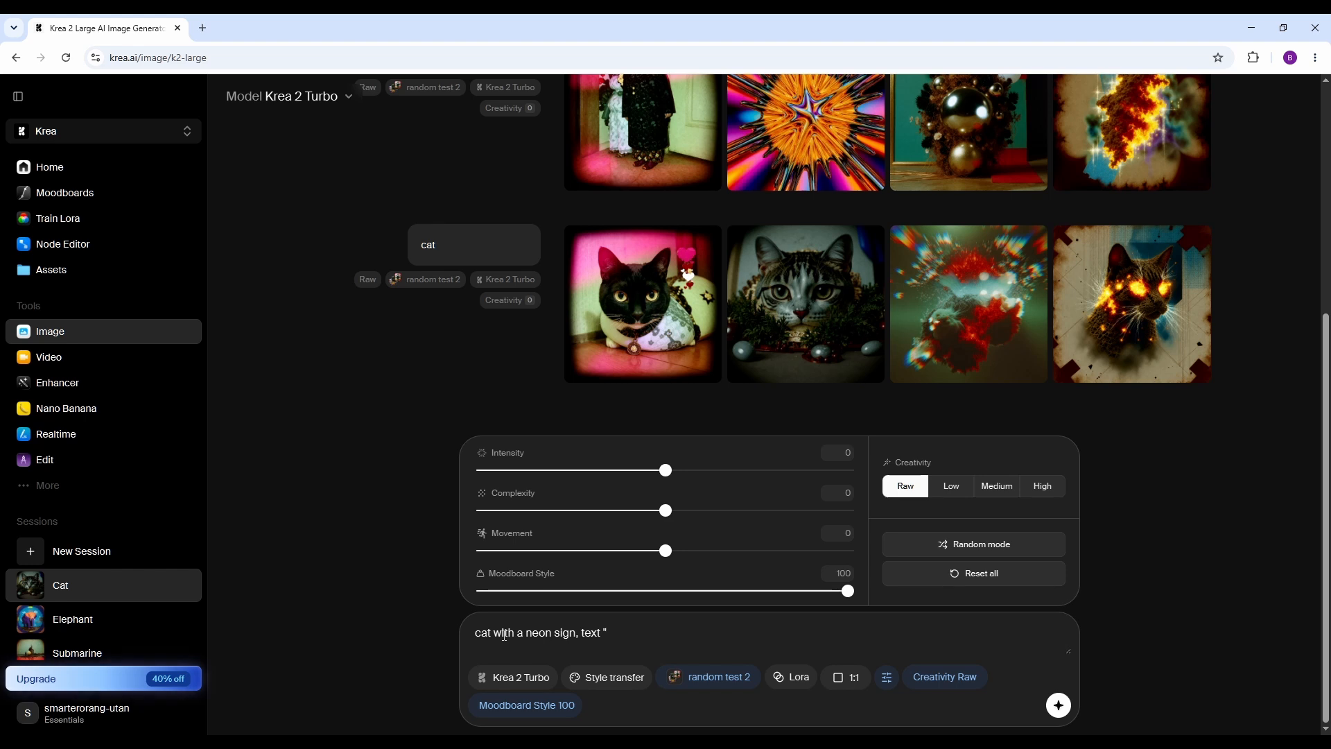
pyautogui.write('k')
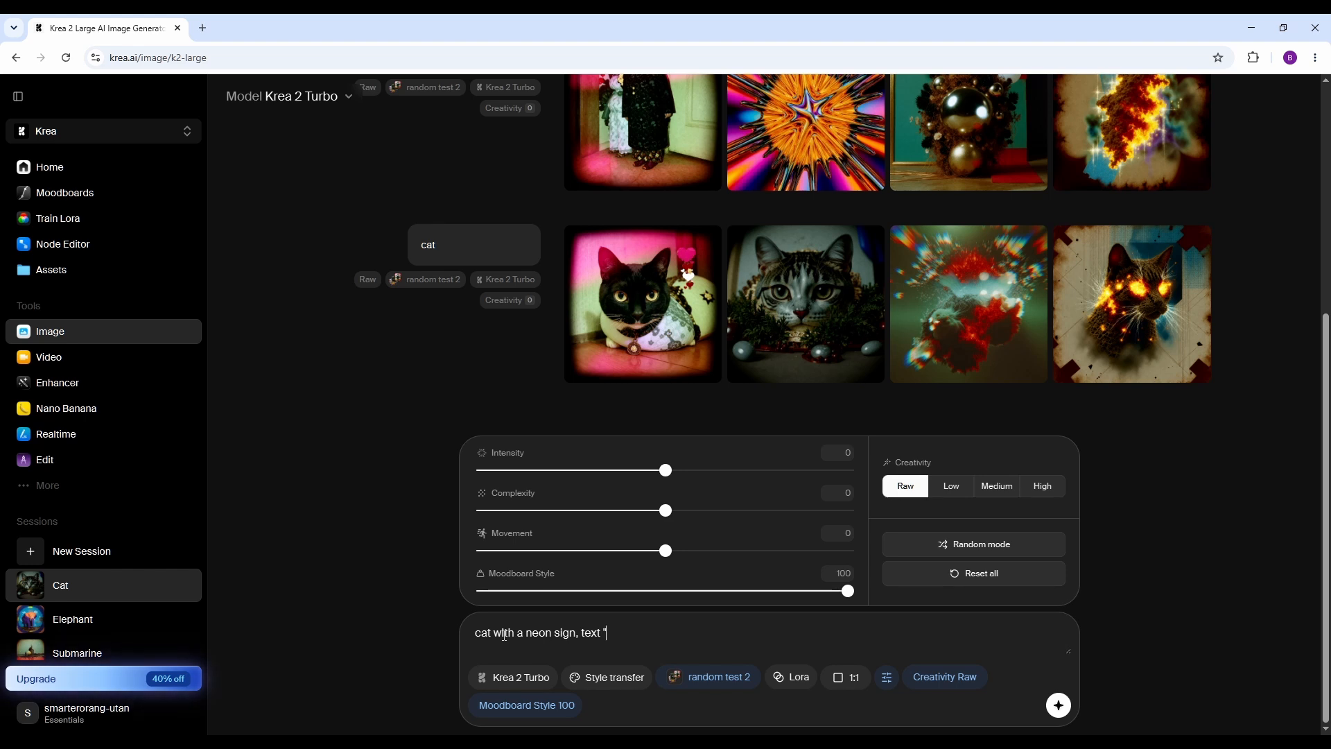
pyautogui.write('KREA 2')
pyautogui.click(1057, 705)
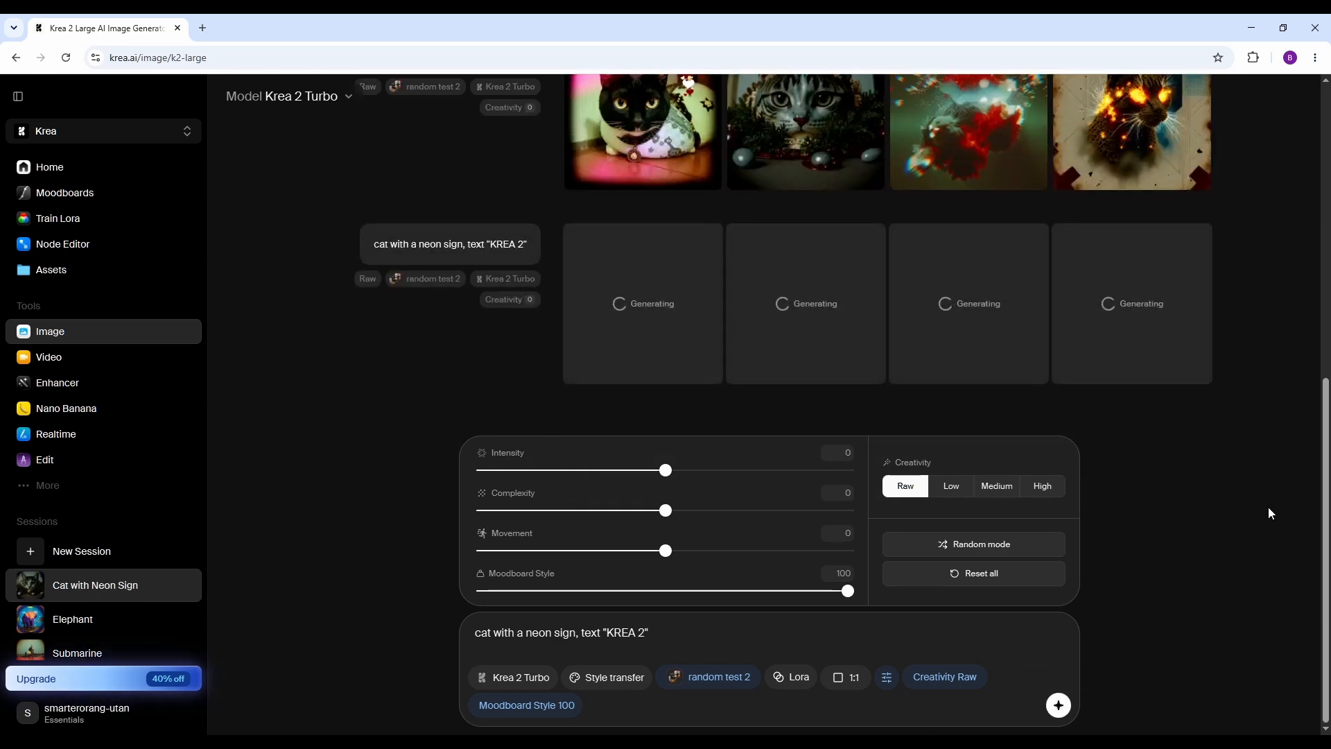
# Generate the neon sign cat again with Moodboard Style 38, Movement 65, Complexity 35 and Intensity 18.
pyautogui.moveTo(847, 591); pyautogui.dragTo(622, 594)
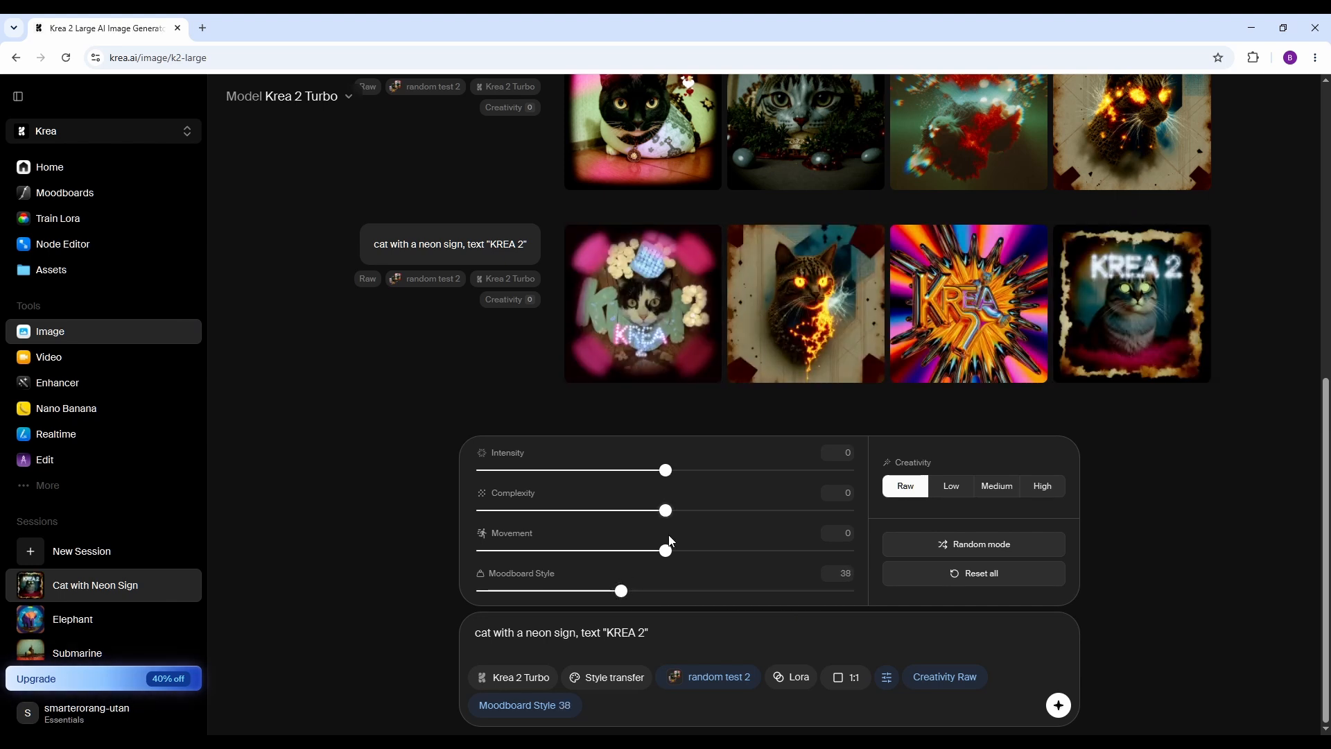
pyautogui.moveTo(669, 553); pyautogui.dragTo(784, 553)
pyautogui.moveTo(669, 516); pyautogui.dragTo(731, 512)
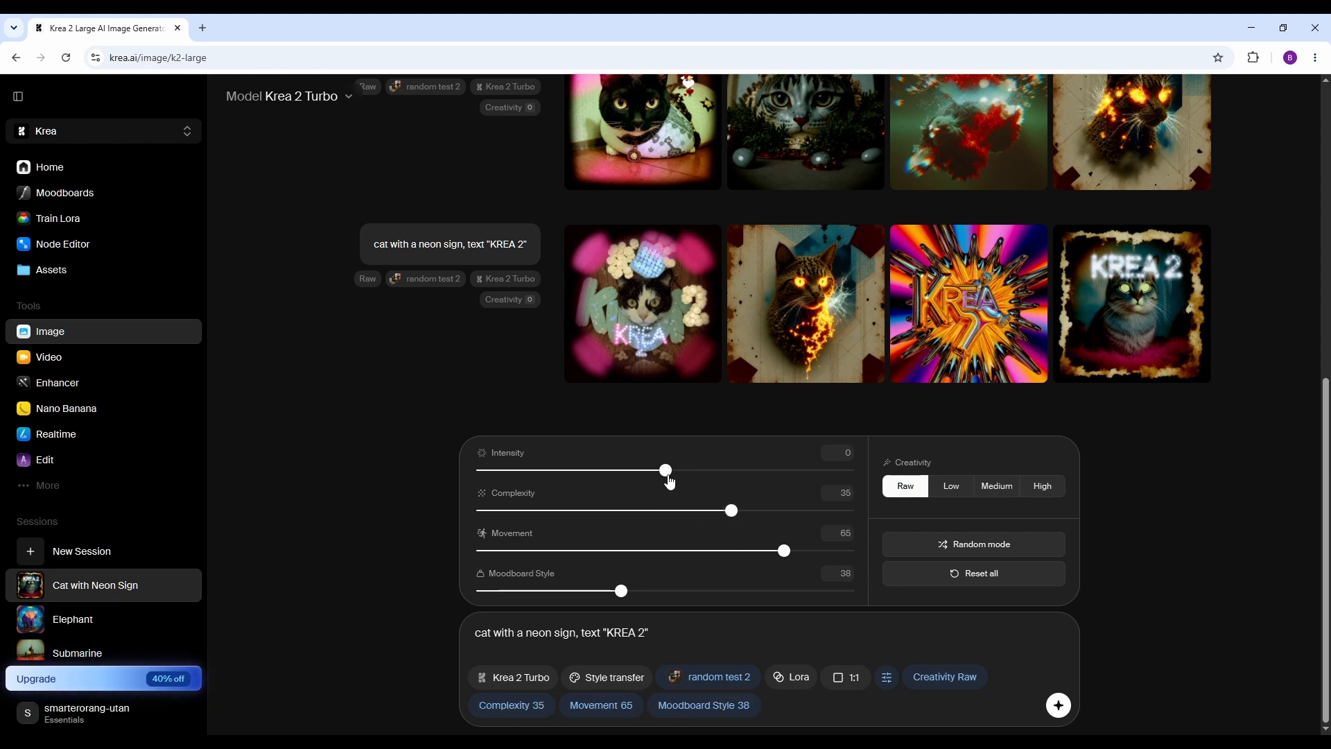
pyautogui.moveTo(666, 470); pyautogui.dragTo(698, 470)
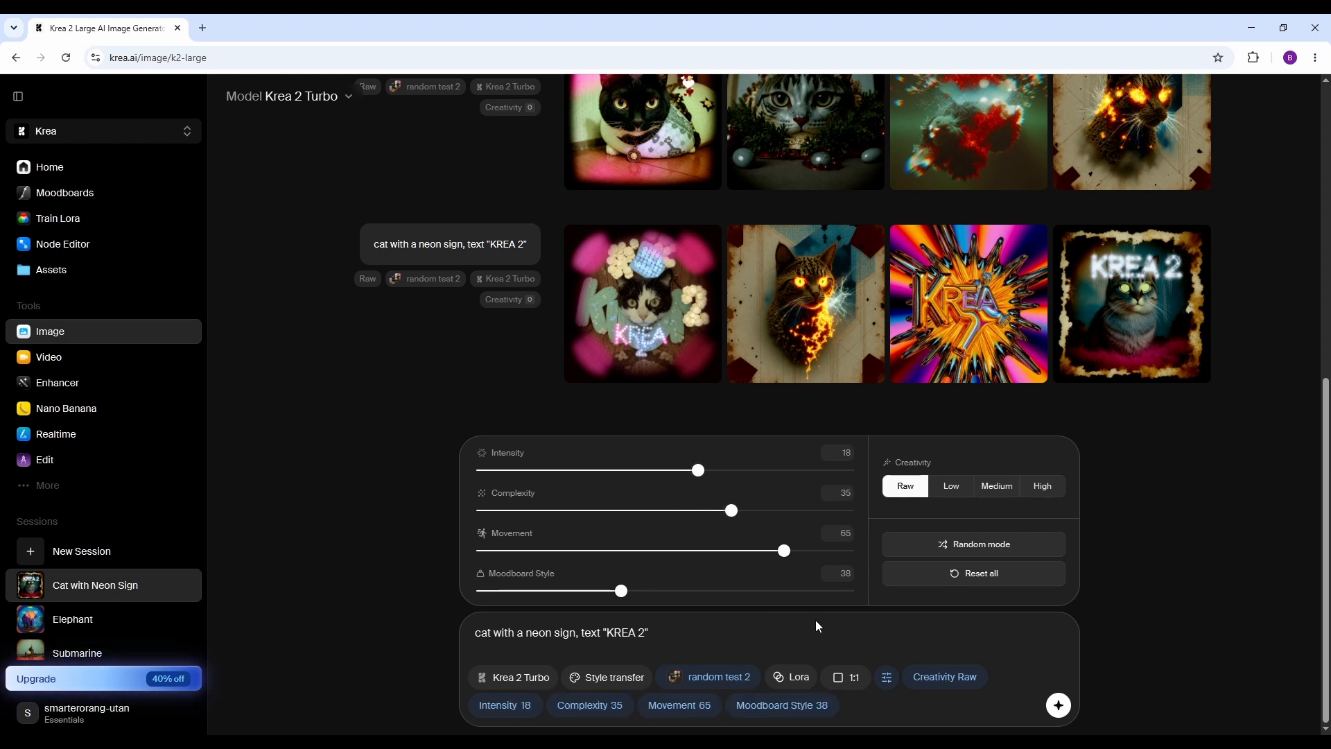
pyautogui.click(1059, 706)
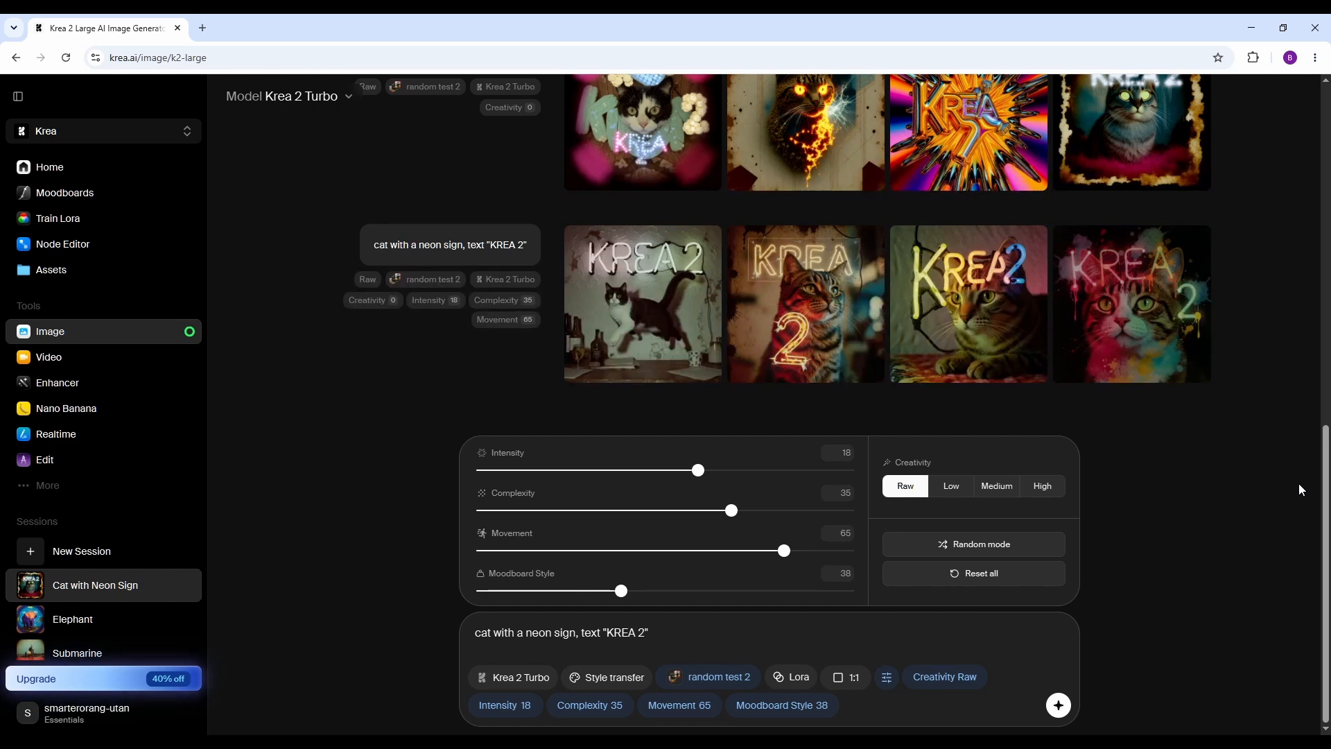
# Examine the generated images enlarged one by one, comparing the neon sign cats with the plain cat and promptless batches.
pyautogui.scroll(2, 1301, 490)
pyautogui.scroll(-1, 1301, 490)
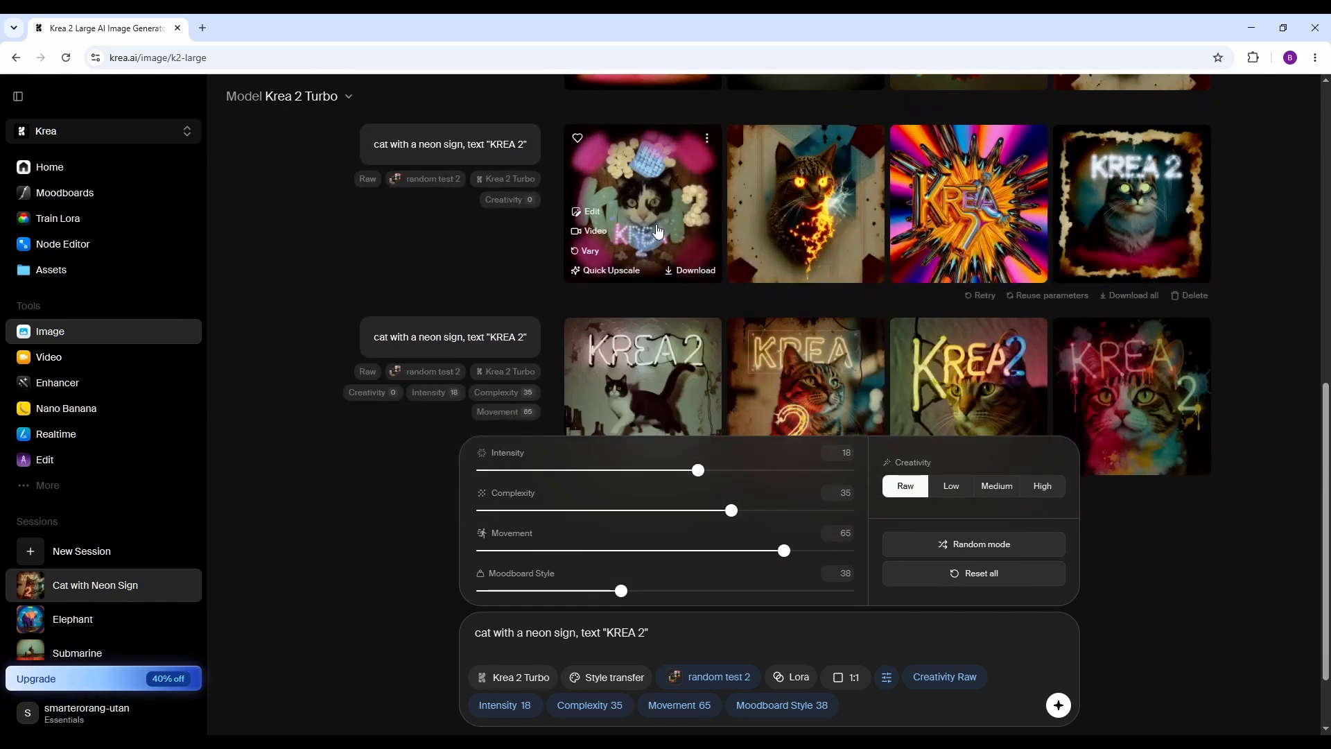
pyautogui.click(666, 212)
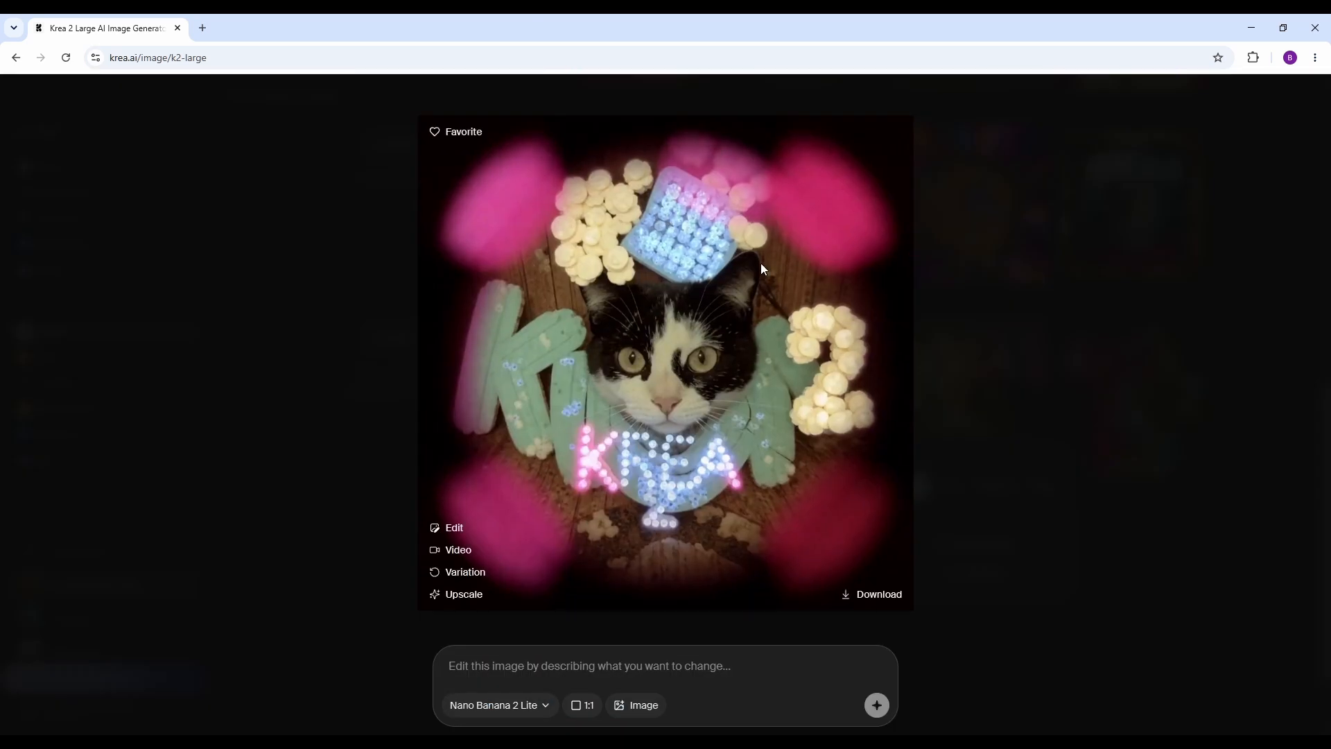
pyautogui.press('Right')
pyautogui.press('Right')
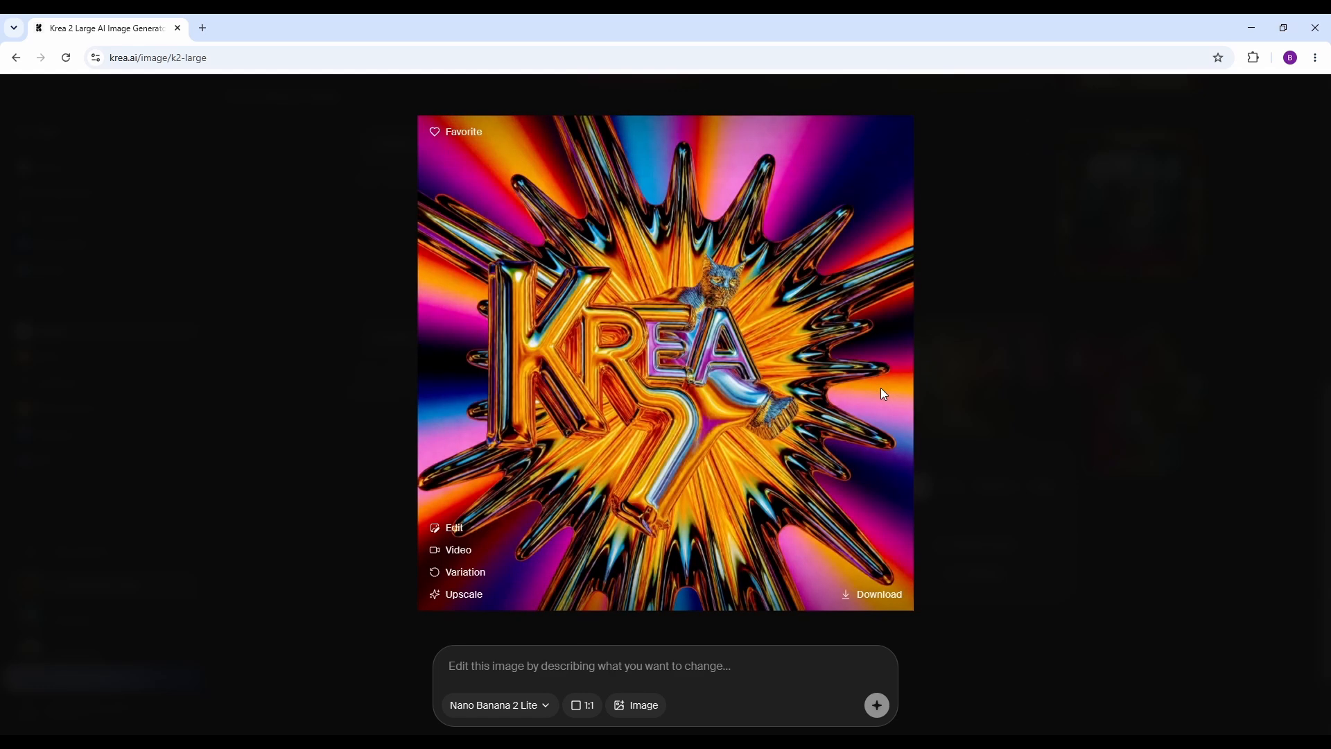
pyautogui.press('Right')
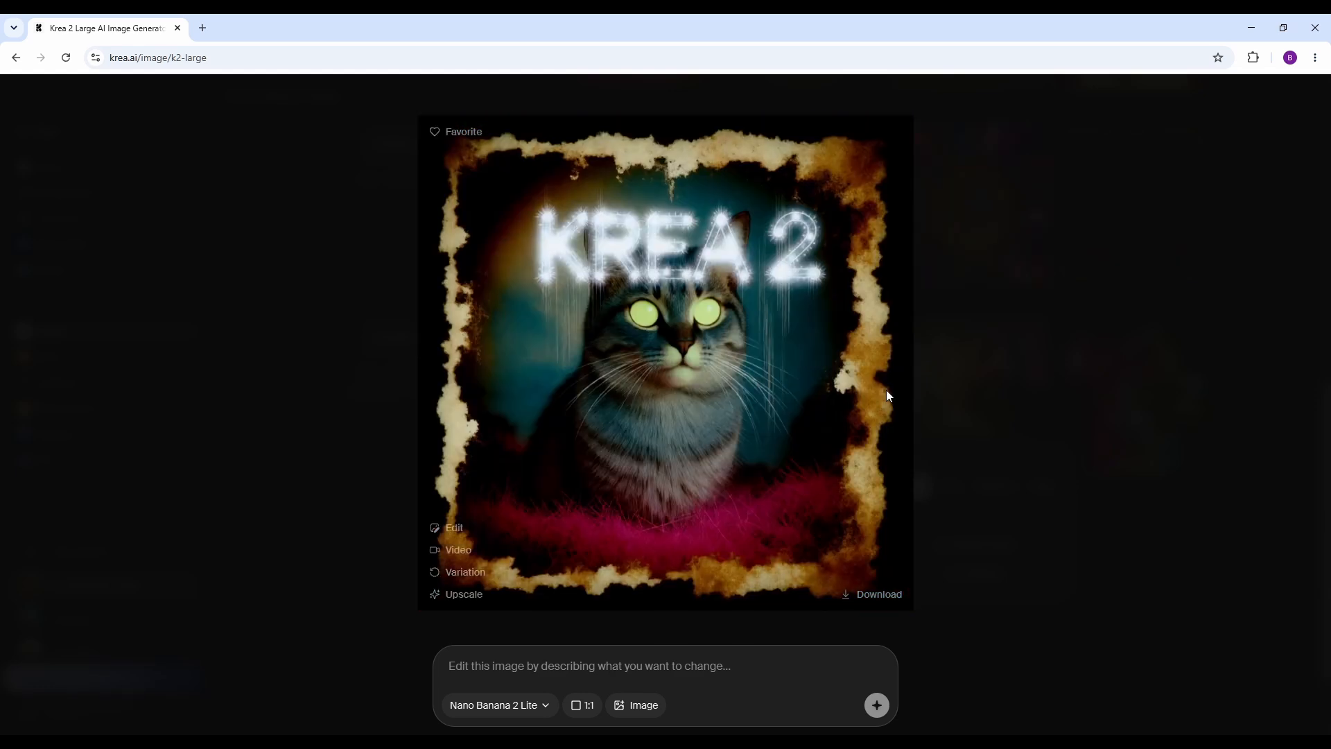
pyautogui.press('Right')
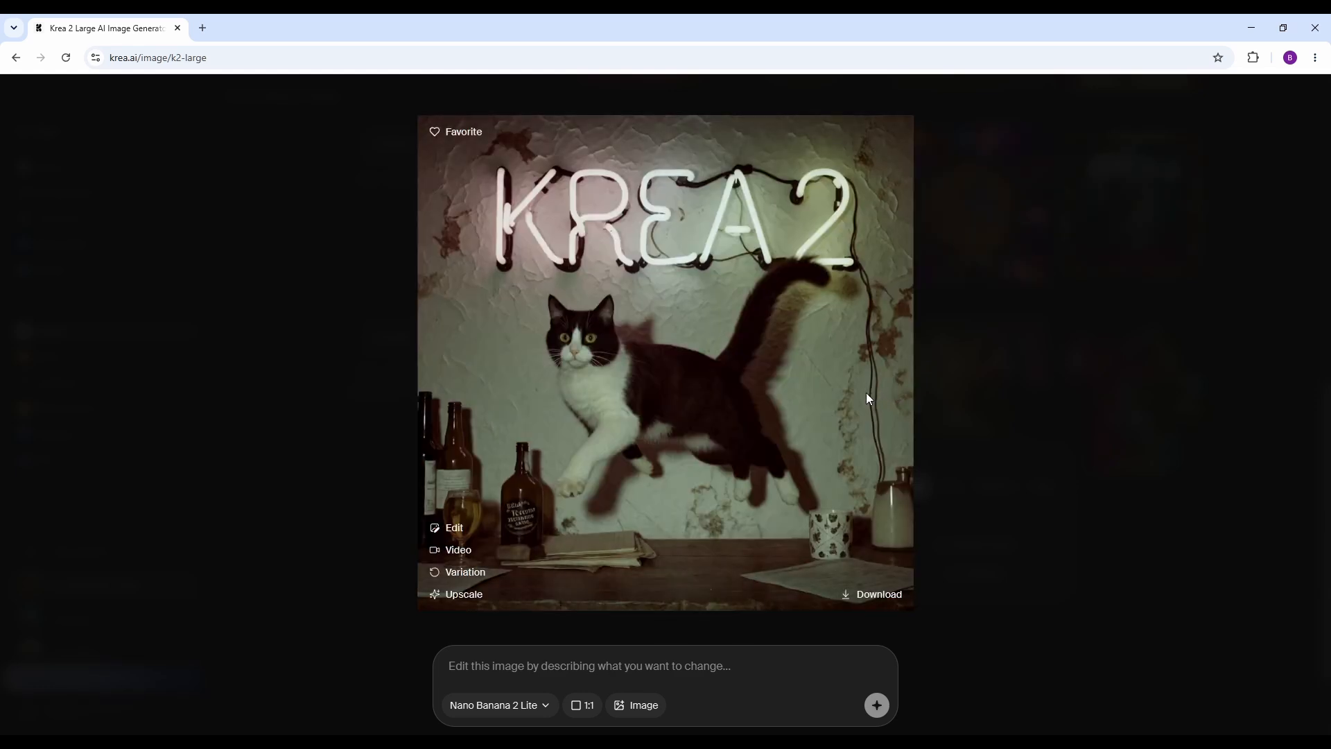
pyautogui.press('Right')
pyautogui.press('Right')
pyautogui.press('Left')
pyautogui.press('Right')
pyautogui.press('Right')
pyautogui.press('Right')
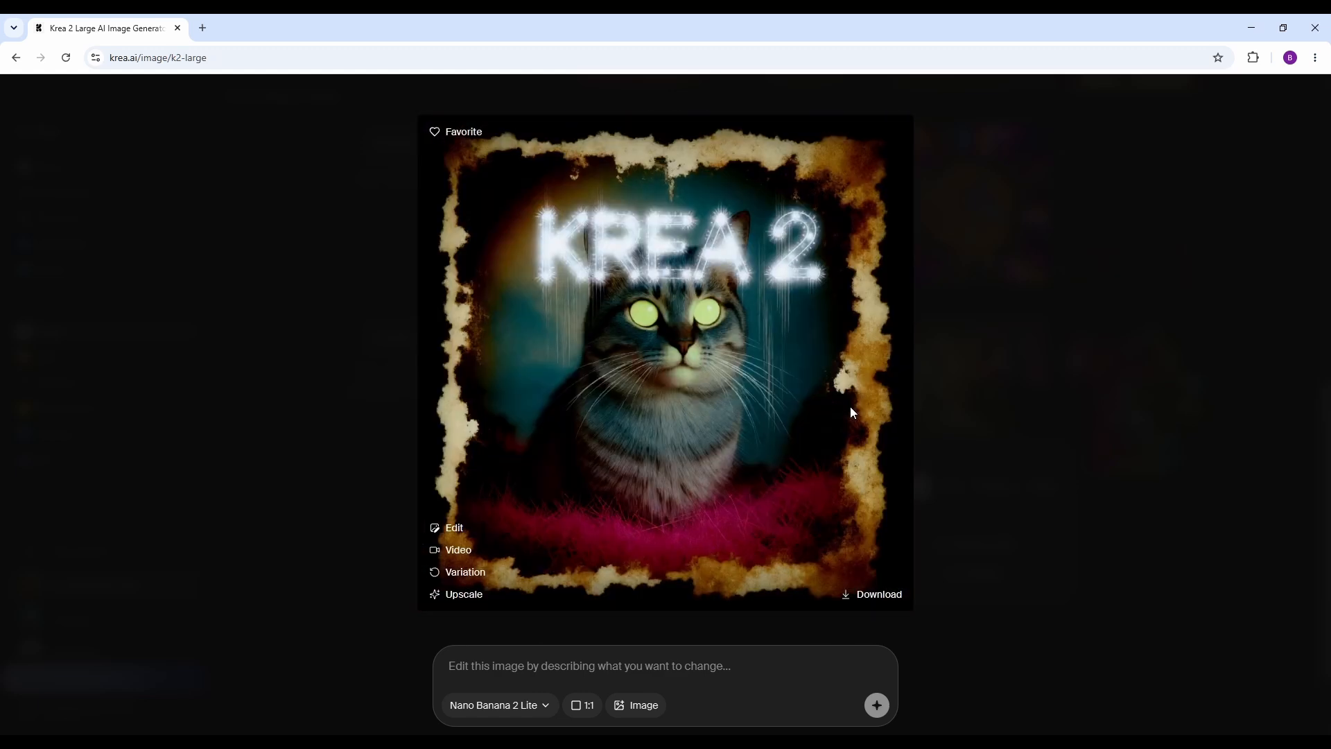
pyautogui.press('Right')
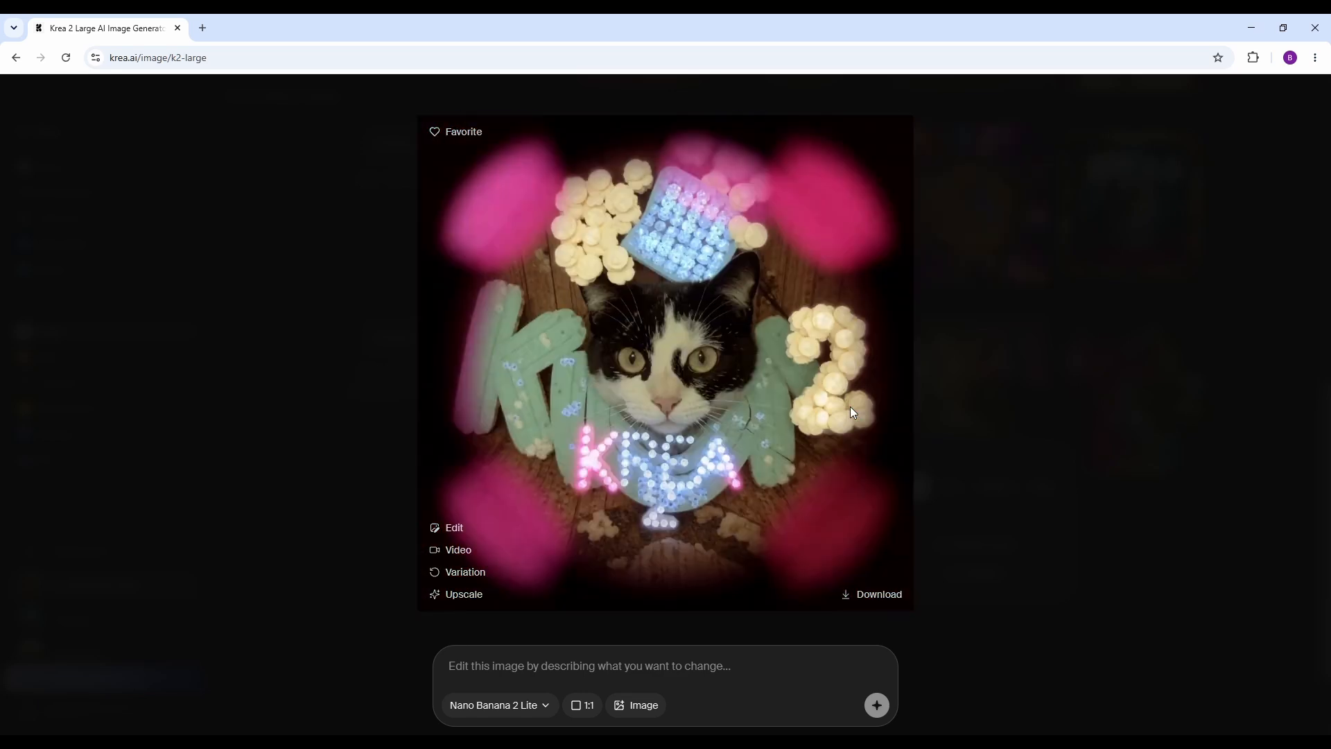
pyautogui.press('Right')
pyautogui.press('Right')
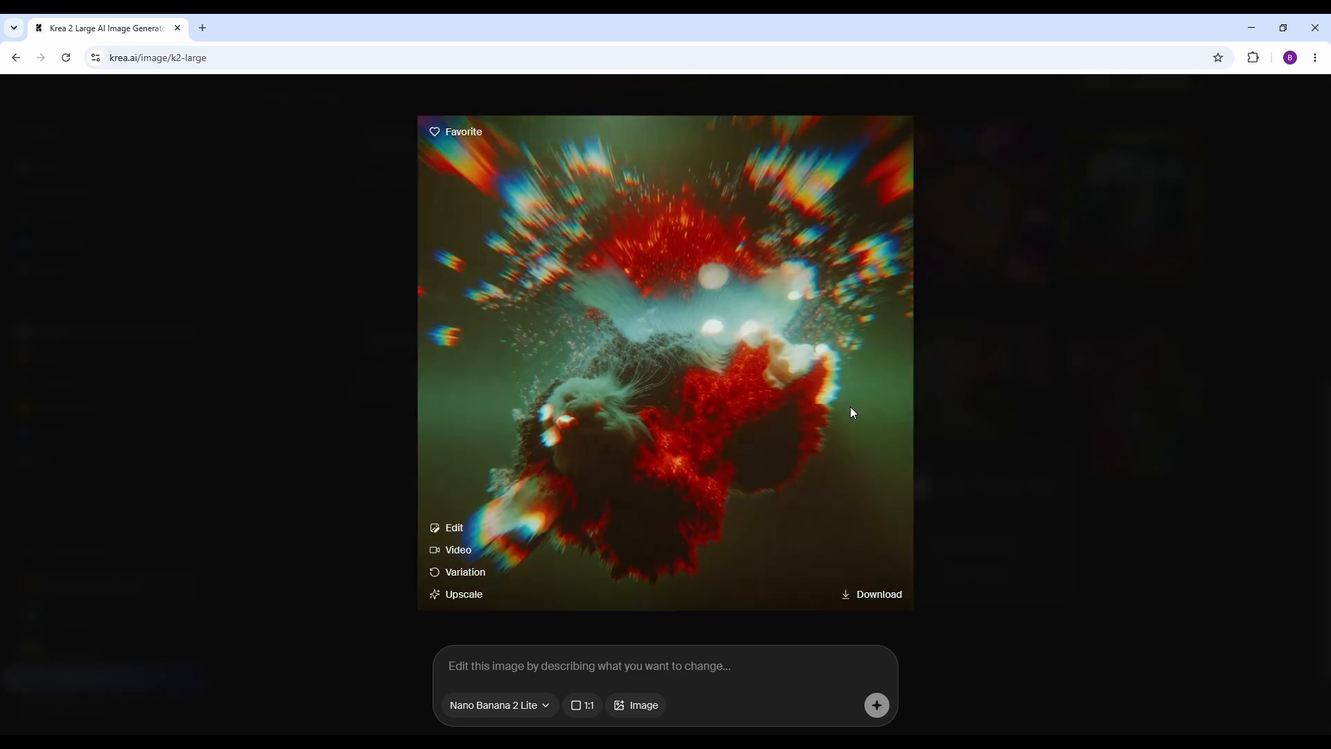
pyautogui.press('Right')
pyautogui.press('Right')
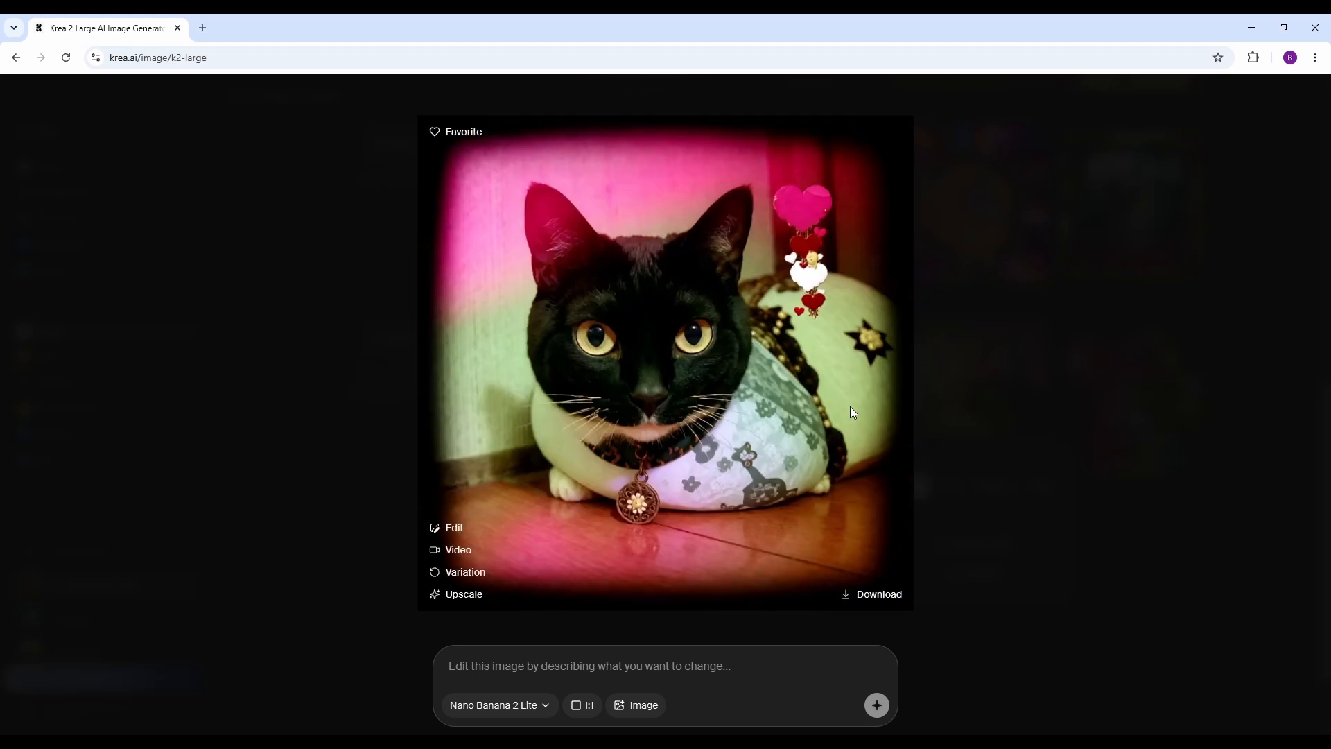
pyautogui.press('Right')
pyautogui.press('Right')
pyautogui.press('Right')
pyautogui.press('Right')
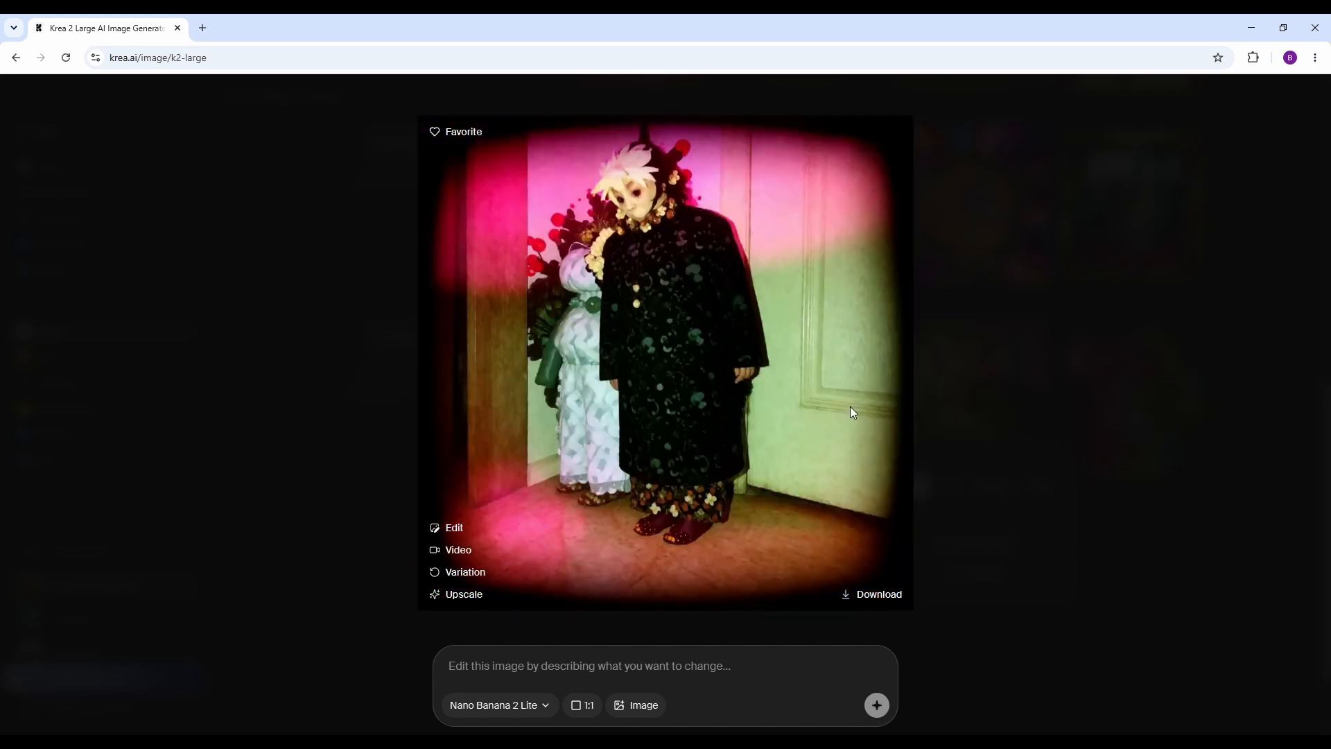
pyautogui.press('Right')
pyautogui.press('Right')
pyautogui.press('Right')
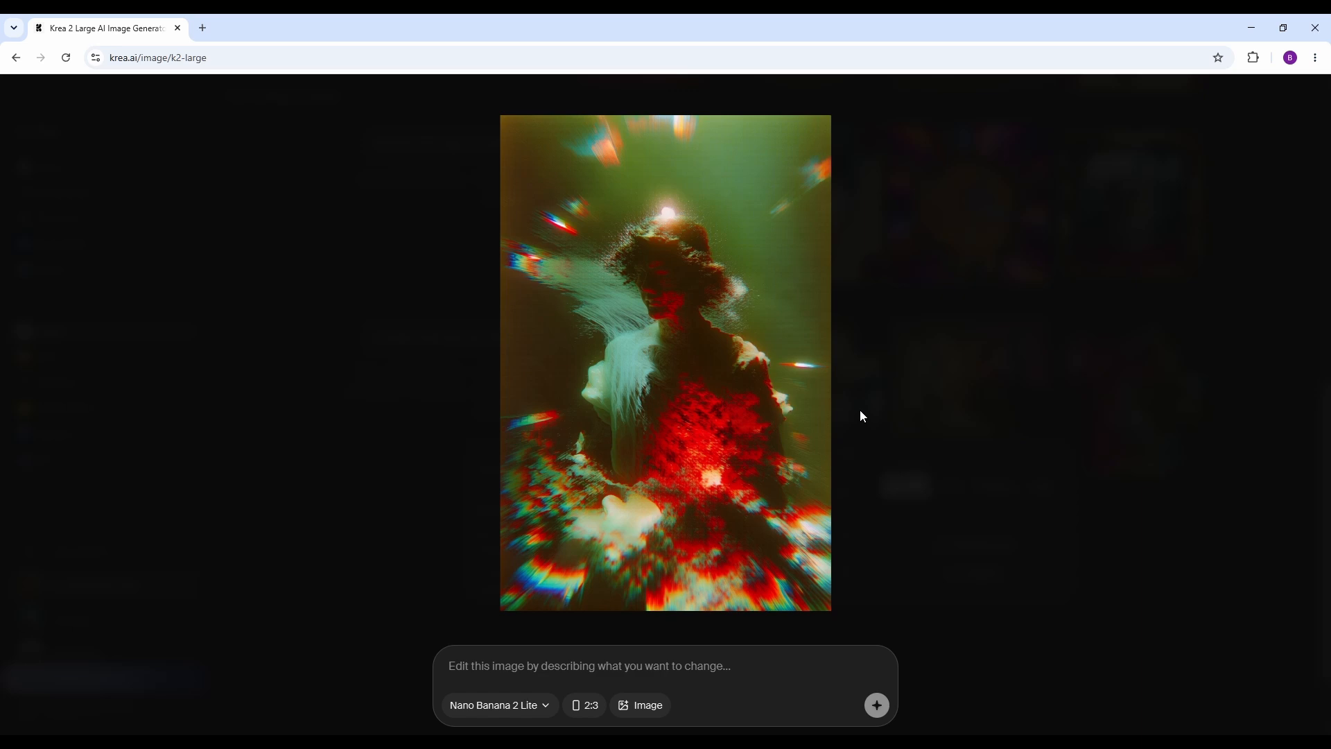
pyautogui.press('Escape')
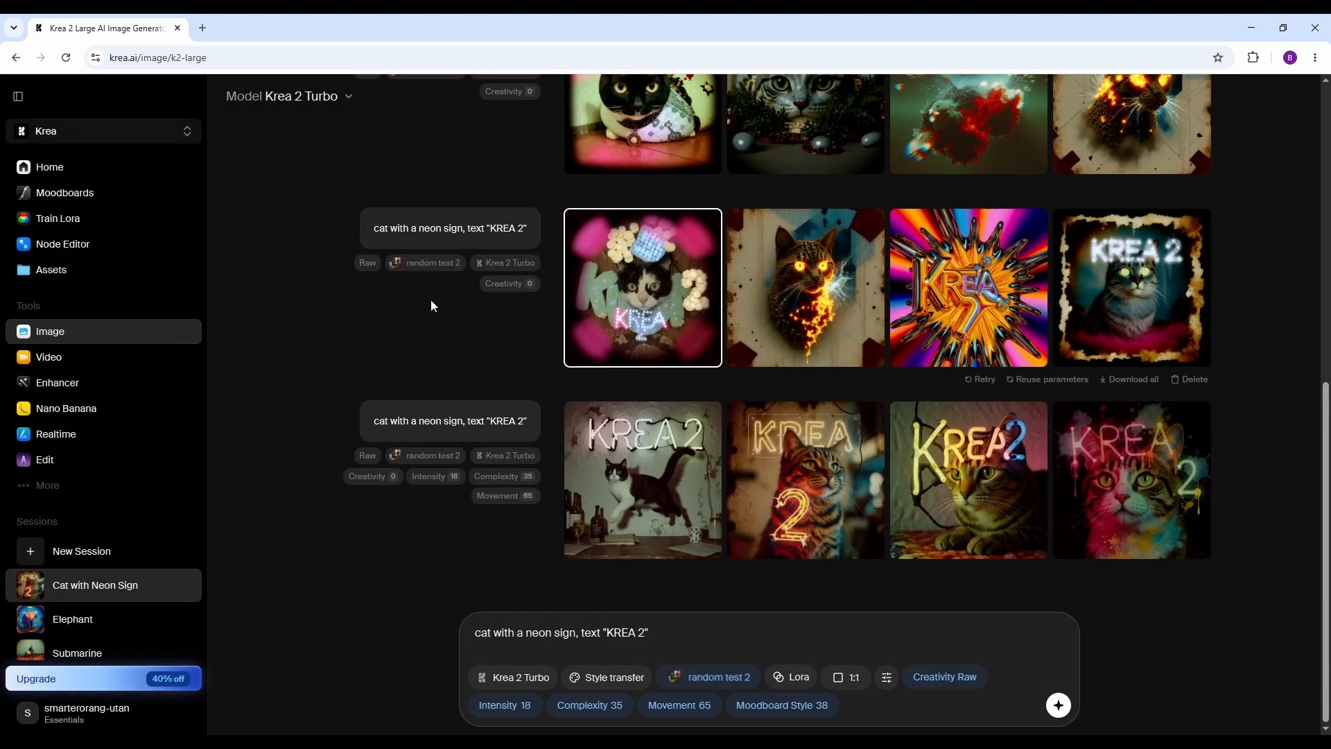
pyautogui.scroll(4, 312, 242)
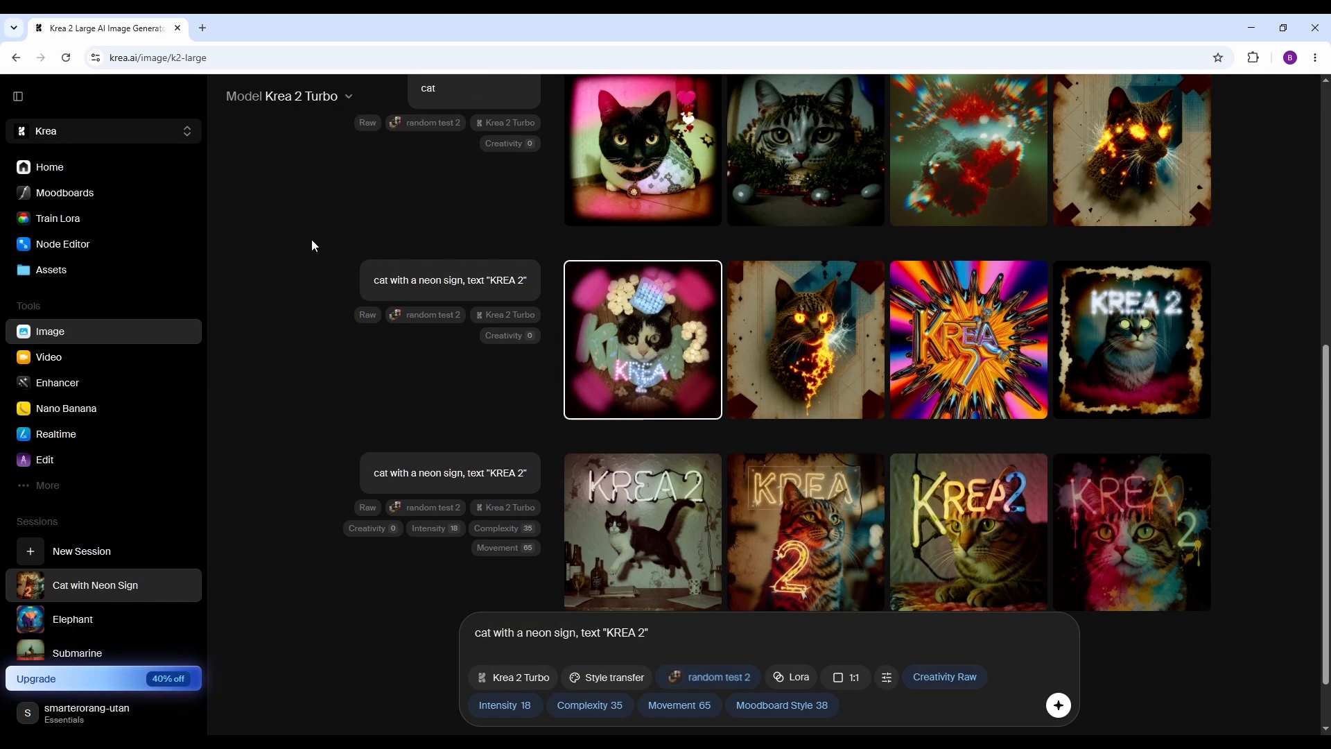
# Create a public sharing link for the random test 2 moodboard and copy it.
pyautogui.click(75, 193)
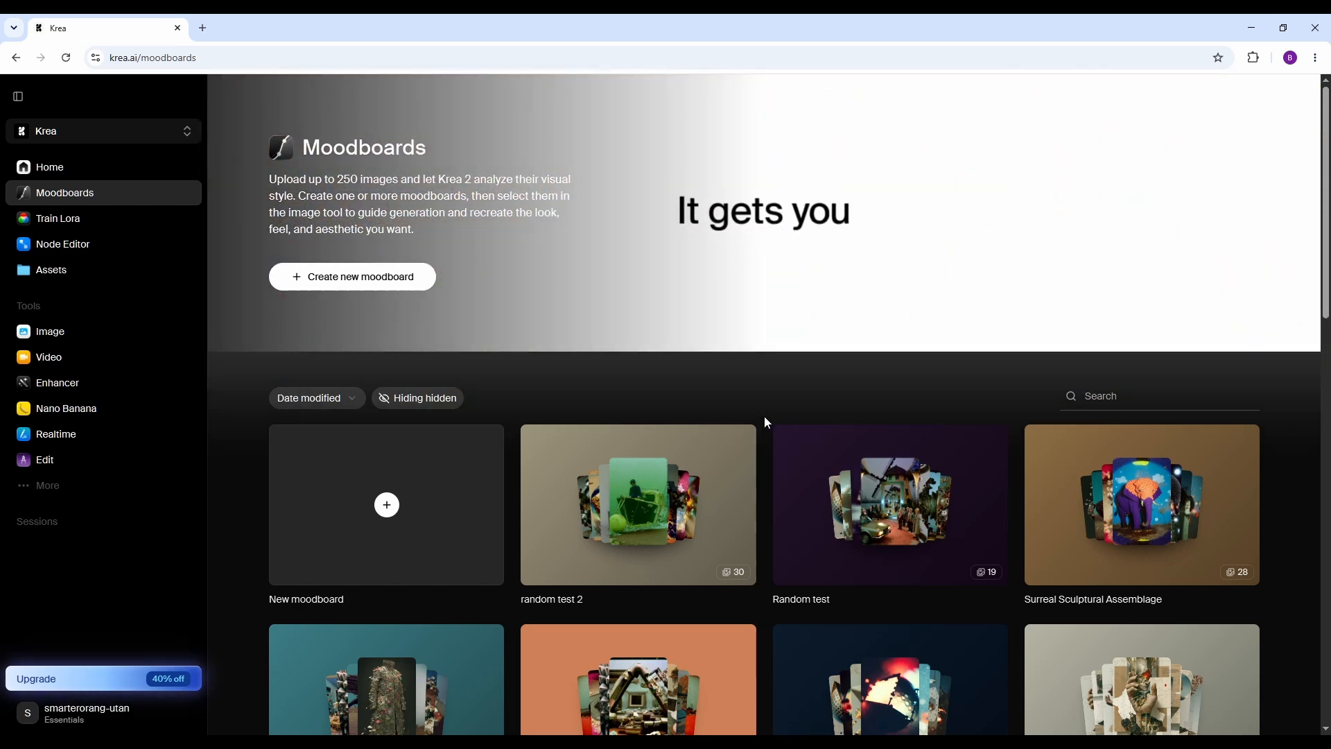
pyautogui.click(740, 442)
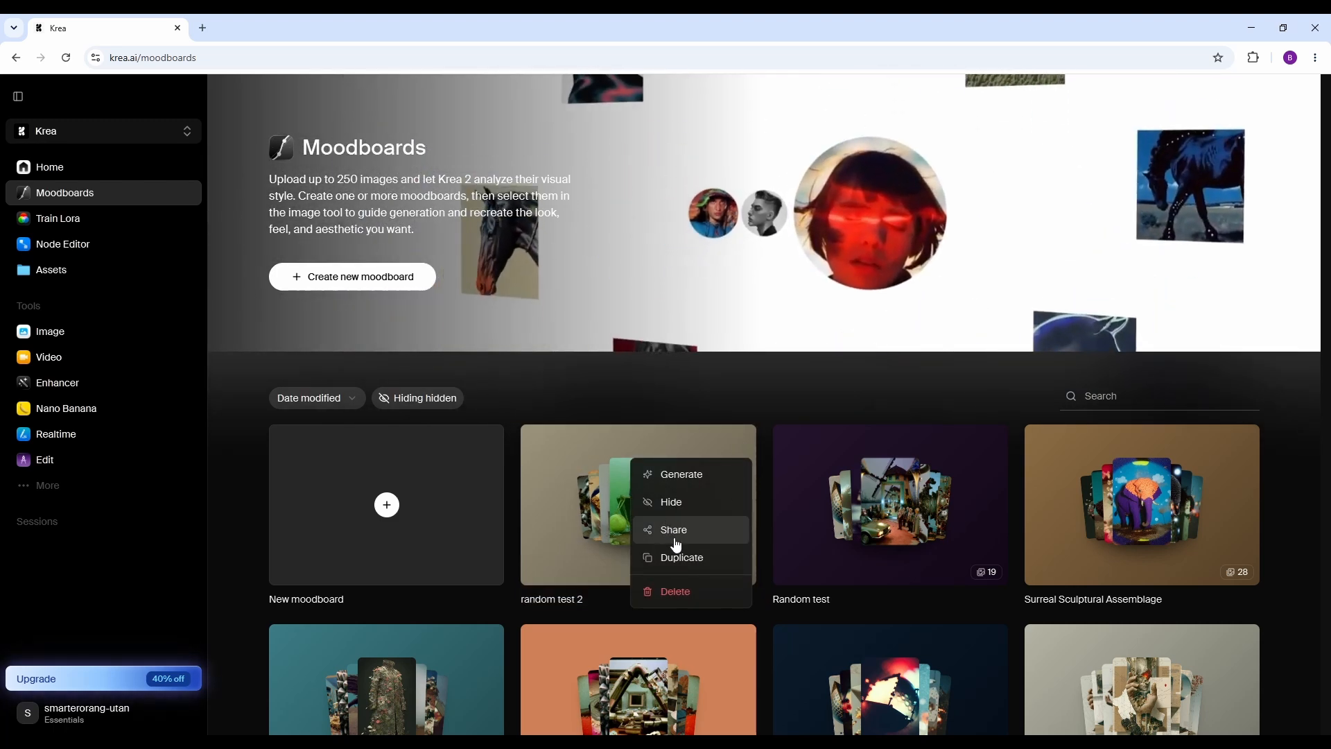
pyautogui.click(672, 533)
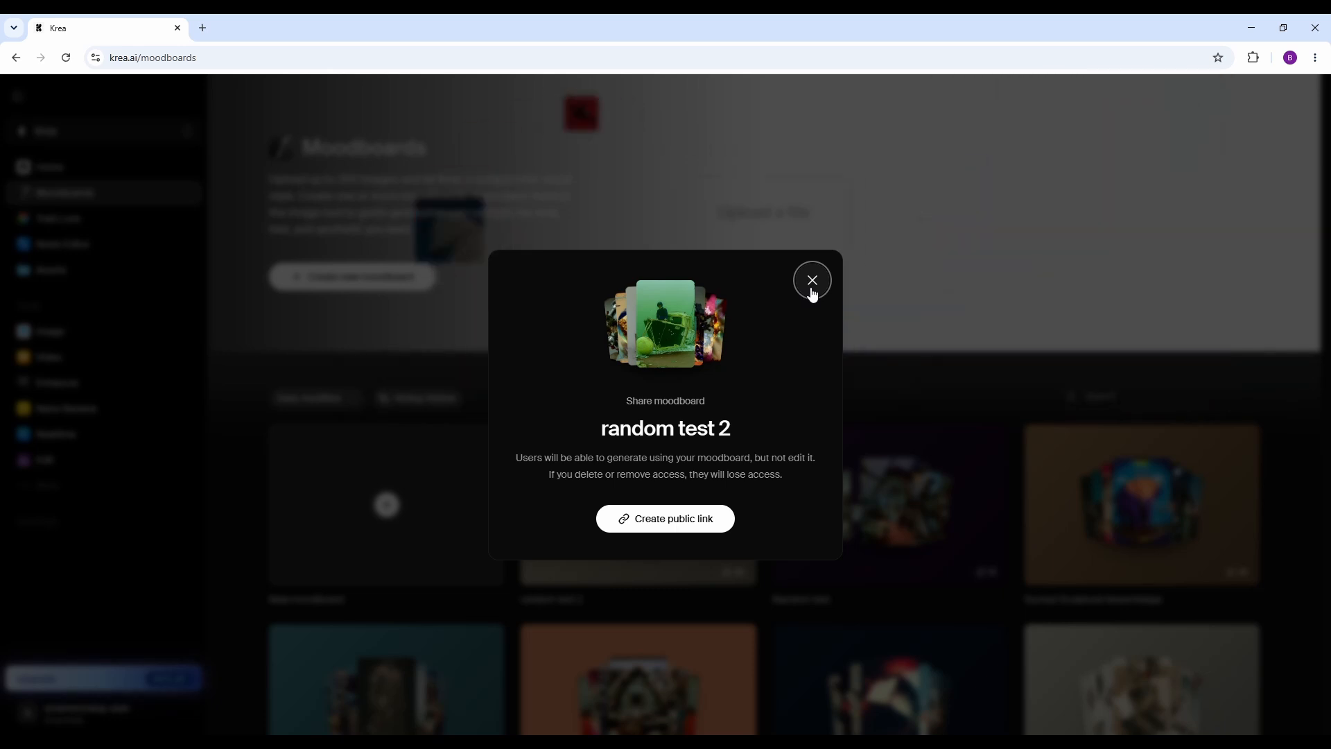
pyautogui.click(707, 519)
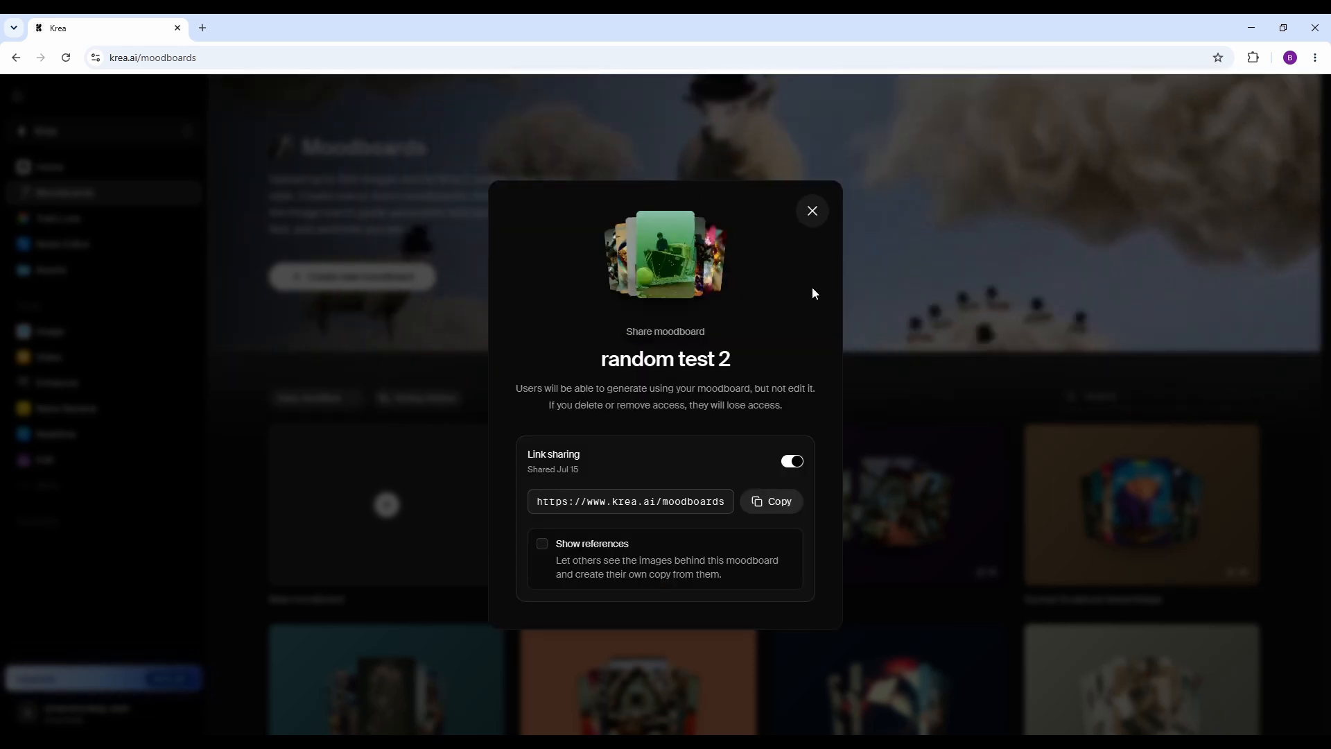
pyautogui.click(776, 501)
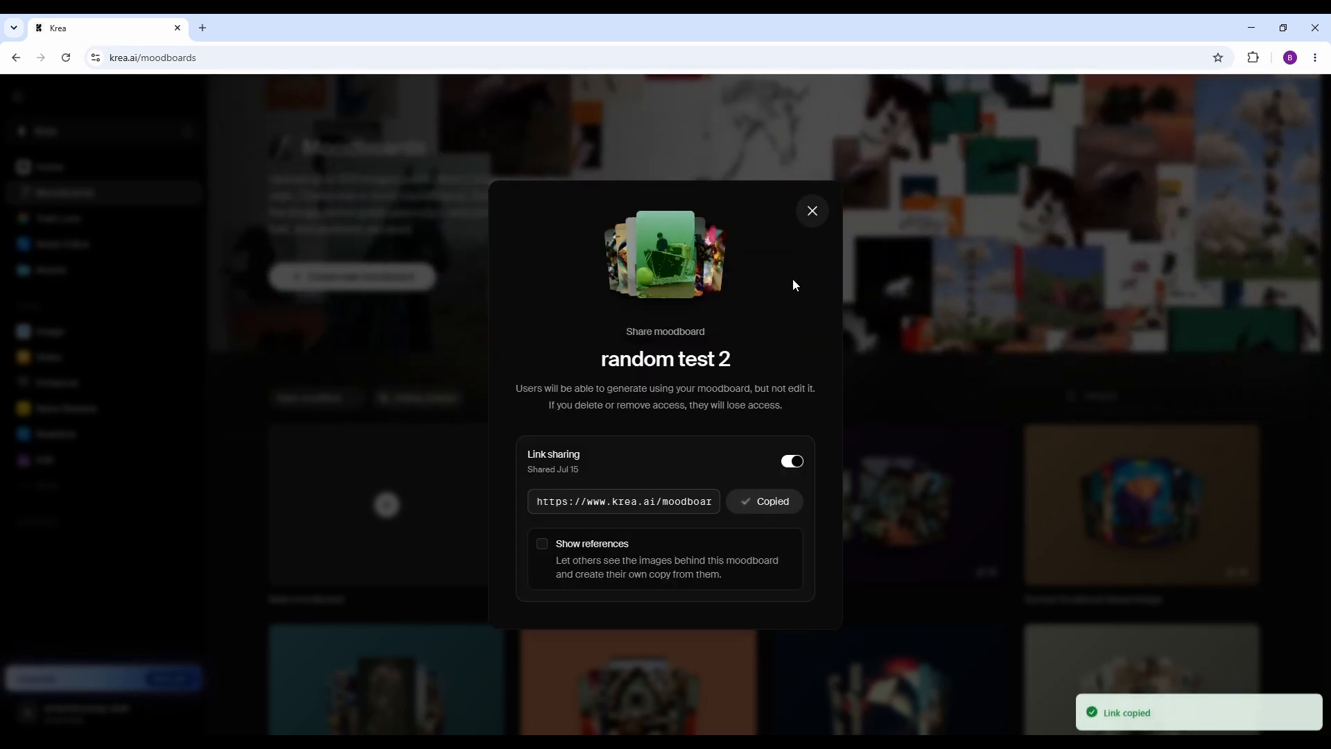
pyautogui.click(806, 217)
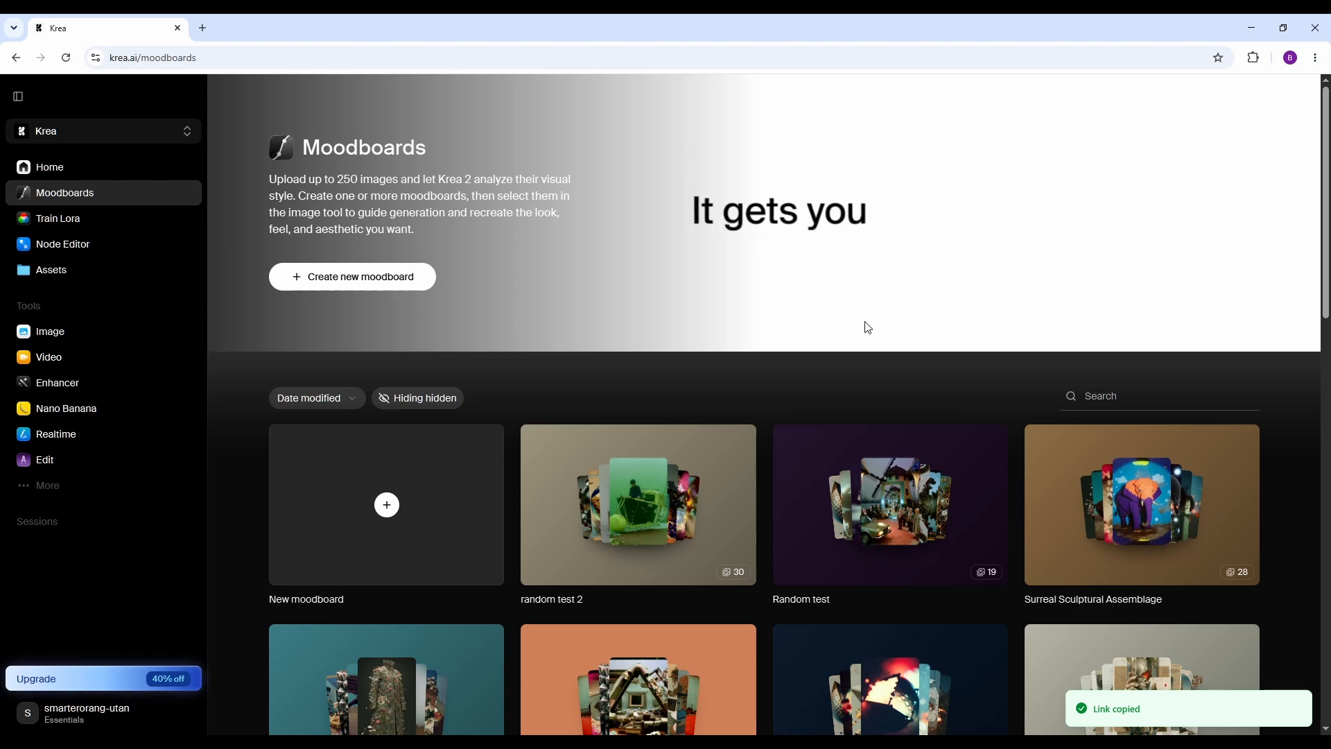